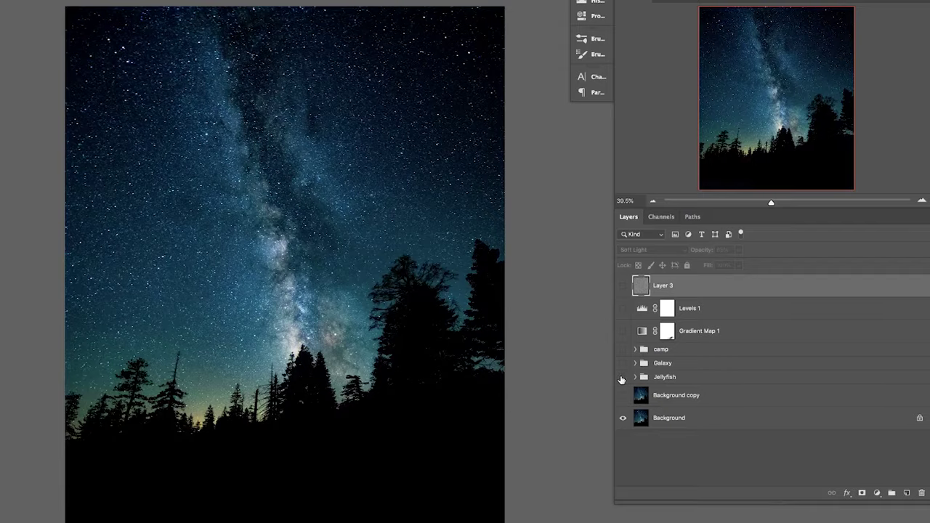
Step: Review the finished composite by expanding the Jellyfish group and showing the Background copy, Galaxy, camp, Gradient Map 1 and Levels 1 layers
{"action": "left_click", "coordinate": [621, 377]}
{"action": "left_click", "coordinate": [635, 377]}
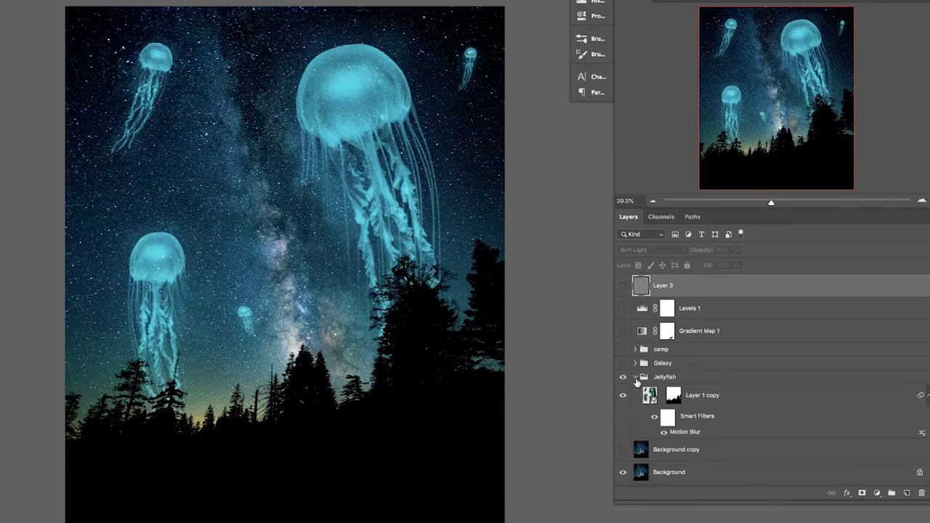
{"action": "left_click", "coordinate": [653, 397]}
{"action": "left_click", "coordinate": [623, 350]}
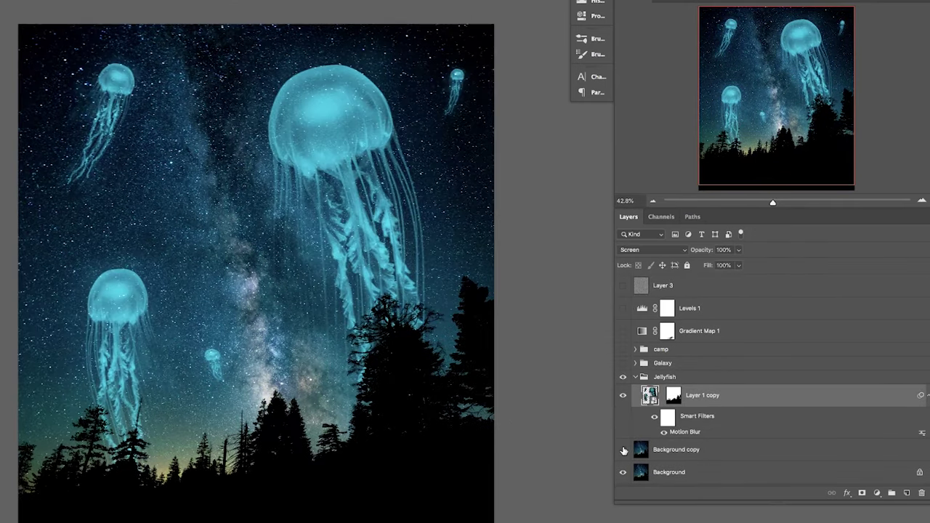
{"action": "left_click_drag", "start_coordinate": [330, 122], "coordinate": [372, 110]}
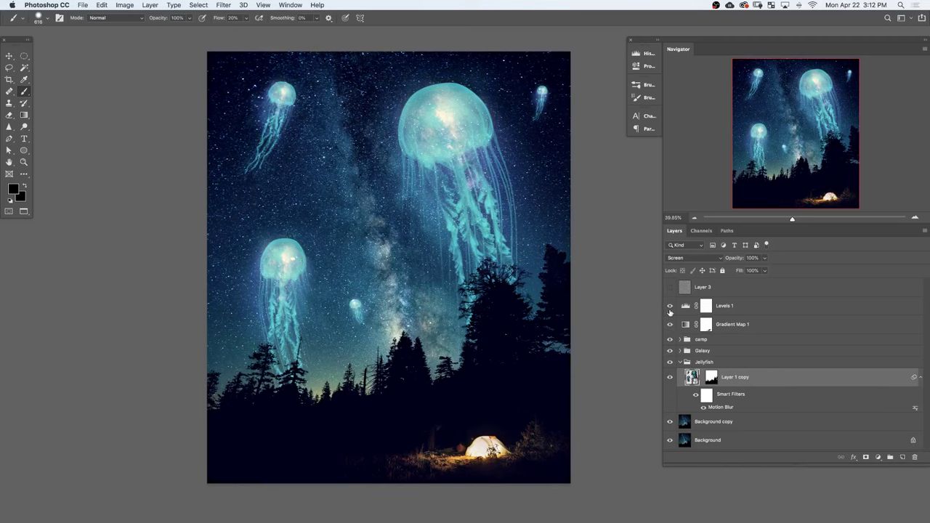
{"action": "left_click_drag", "start_coordinate": [286, 365], "coordinate": [377, 349]}
{"action": "left_click_drag", "start_coordinate": [401, 197], "coordinate": [503, 458]}
{"action": "left_click_drag", "start_coordinate": [497, 80], "coordinate": [463, 316]}
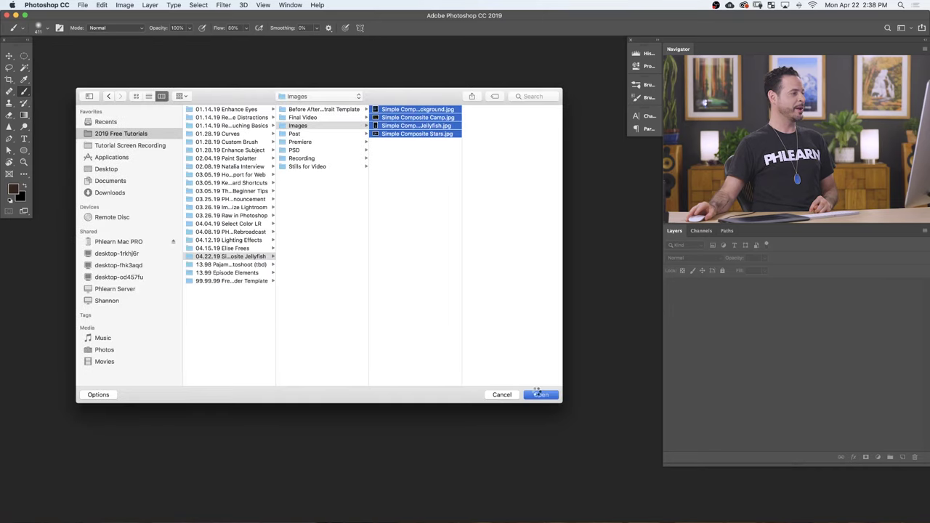
Step: Zoom out the stars image to 25% and the camp image to 33.3%, and spread the document windows beside the background image
{"action": "left_click", "coordinate": [538, 393]}
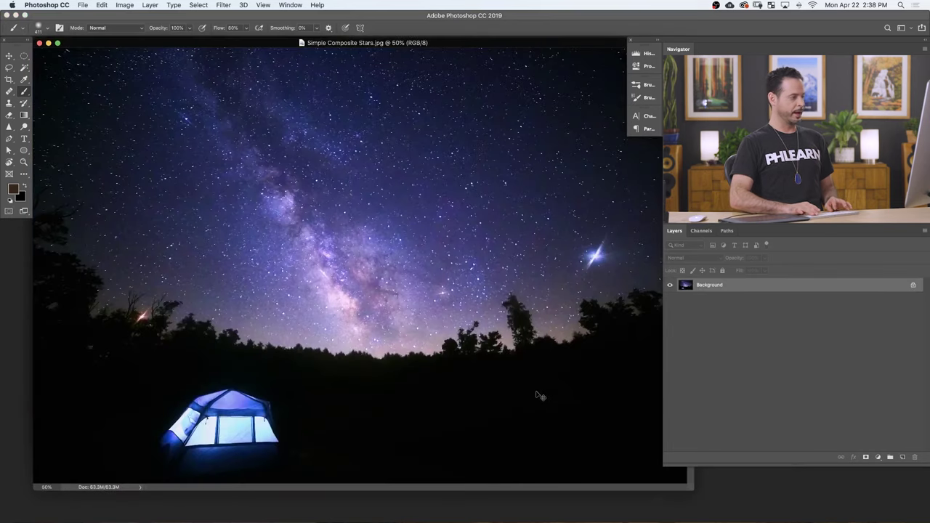
{"action": "key", "text": "super+minus"}
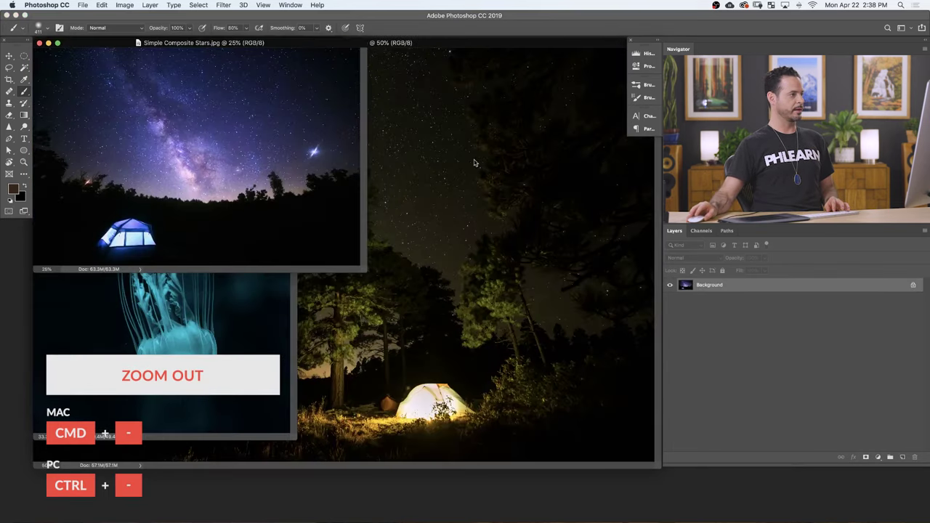
{"action": "left_click", "coordinate": [442, 45]}
{"action": "key", "text": "super+minus"}
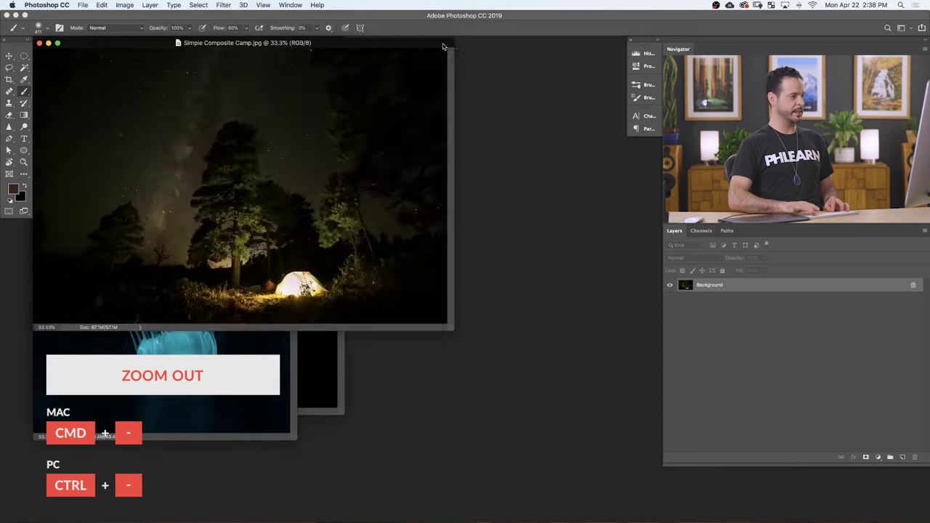
{"action": "left_click_drag", "start_coordinate": [315, 49], "coordinate": [506, 116]}
{"action": "left_click_drag", "start_coordinate": [255, 46], "coordinate": [546, 243]}
{"action": "left_click_drag", "start_coordinate": [234, 46], "coordinate": [504, 86]}
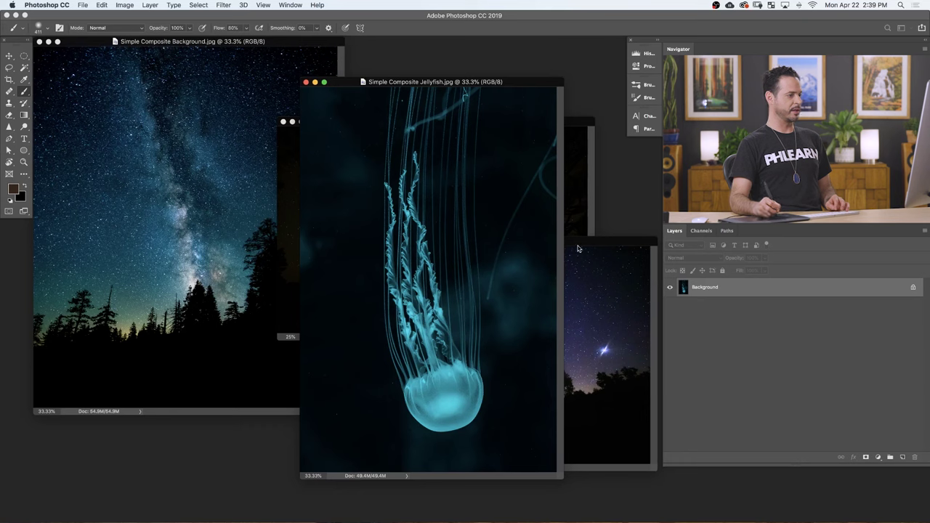
Step: Copy the jellyfish image into the background document as a new layer and show that document in full-screen mode
{"action": "key", "text": "v"}
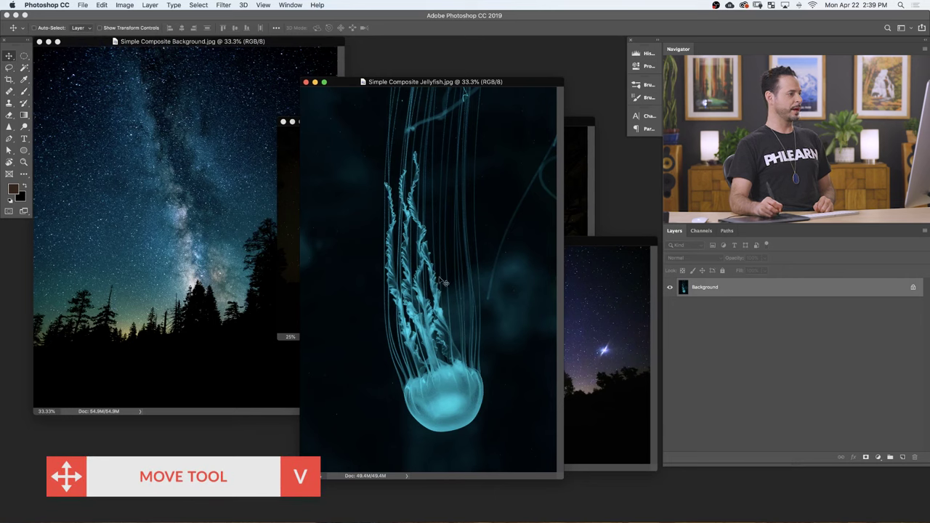
{"action": "left_click_drag", "start_coordinate": [236, 223], "coordinate": [236, 269]}
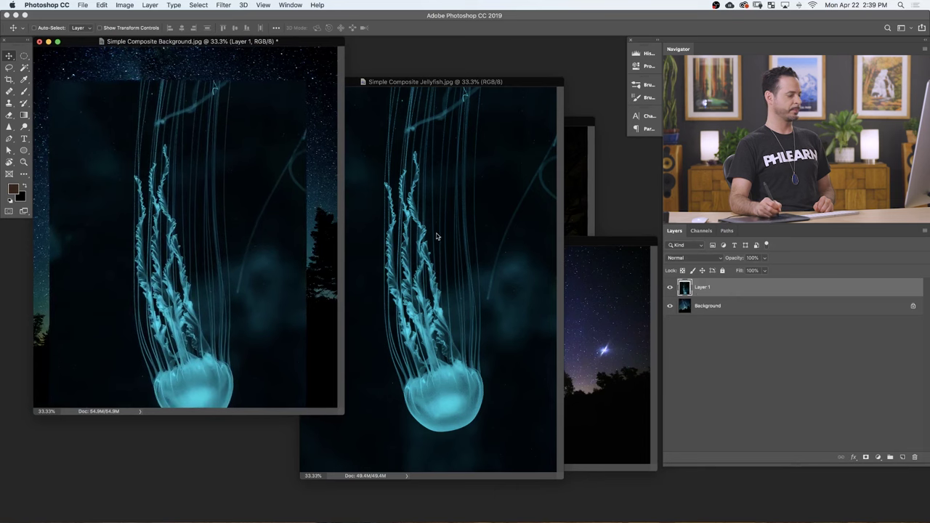
{"action": "key", "text": "f"}
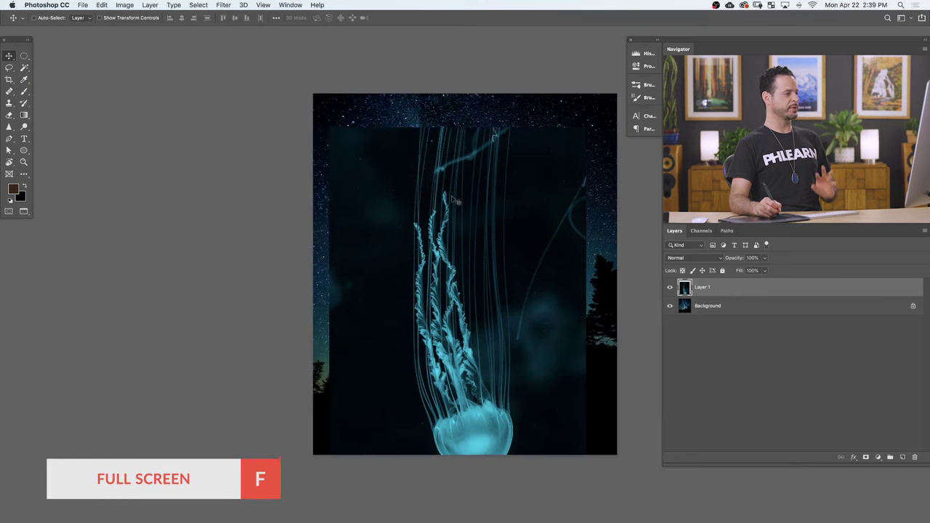
Step: Reposition the jellyfish layer slightly higher so the whole bell lies within the canvas
{"action": "mouse_move", "coordinate": [449, 304]}
{"action": "left_mouse_down"}
{"action": "mouse_move", "coordinate": [424, 280]}
{"action": "mouse_move", "coordinate": [440, 290]}
{"action": "mouse_move", "coordinate": [413, 300]}
{"action": "mouse_move", "coordinate": [445, 327]}
{"action": "mouse_move", "coordinate": [439, 308]}
{"action": "mouse_move", "coordinate": [449, 314]}
{"action": "mouse_move", "coordinate": [437, 325]}
{"action": "mouse_move", "coordinate": [453, 330]}
{"action": "mouse_move", "coordinate": [447, 522]}
{"action": "mouse_move", "coordinate": [419, 356]}
{"action": "mouse_move", "coordinate": [438, 307]}
{"action": "left_mouse_up"}
{"action": "left_click_drag", "start_coordinate": [438, 307], "coordinate": [423, 335]}
{"action": "mouse_move", "coordinate": [424, 336]}
{"action": "left_mouse_down"}
{"action": "mouse_move", "coordinate": [427, 344]}
{"action": "mouse_move", "coordinate": [431, 335]}
{"action": "left_mouse_up"}
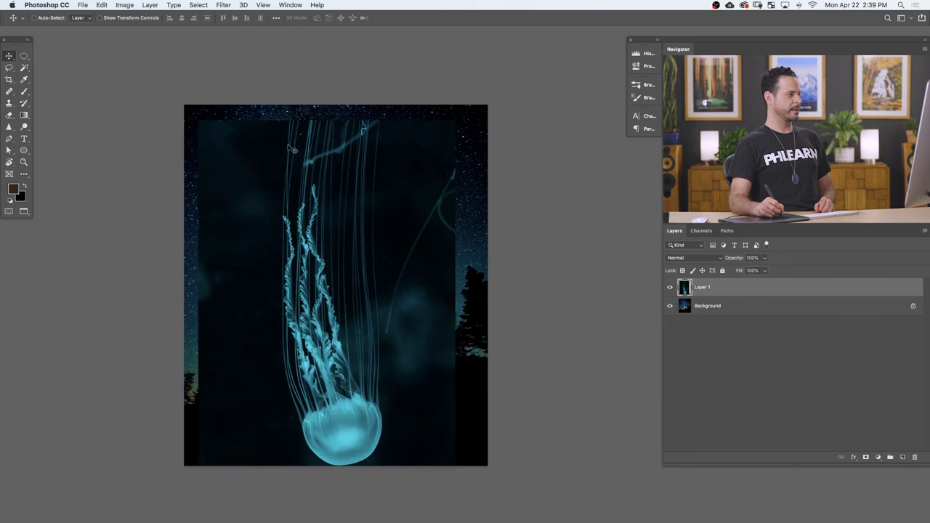
Step: Add a layer mask to Layer 1 and paint it black beside and above the tentacles to hide the dark water
{"action": "left_click_drag", "start_coordinate": [347, 127], "coordinate": [404, 119]}
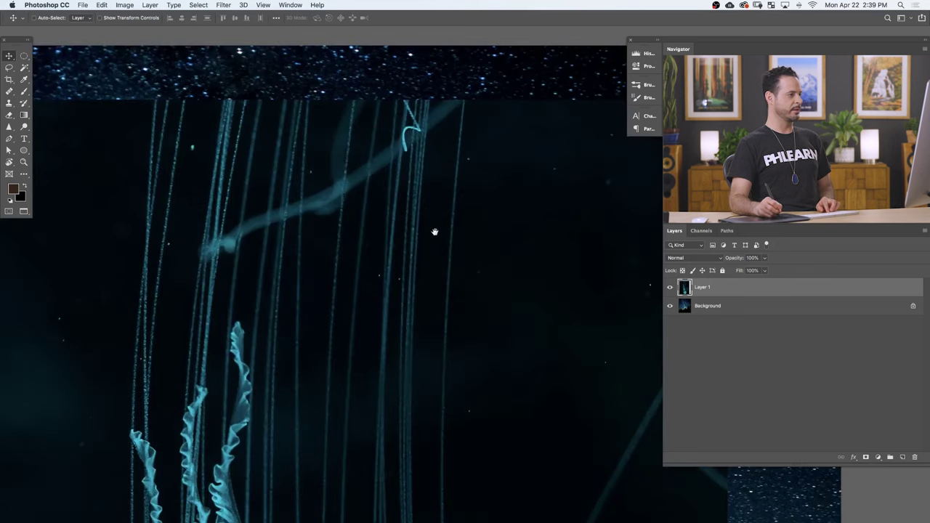
{"action": "left_click_drag", "start_coordinate": [507, 204], "coordinate": [447, 209]}
{"action": "left_click_drag", "start_coordinate": [424, 272], "coordinate": [400, 236]}
{"action": "left_click", "coordinate": [866, 458]}
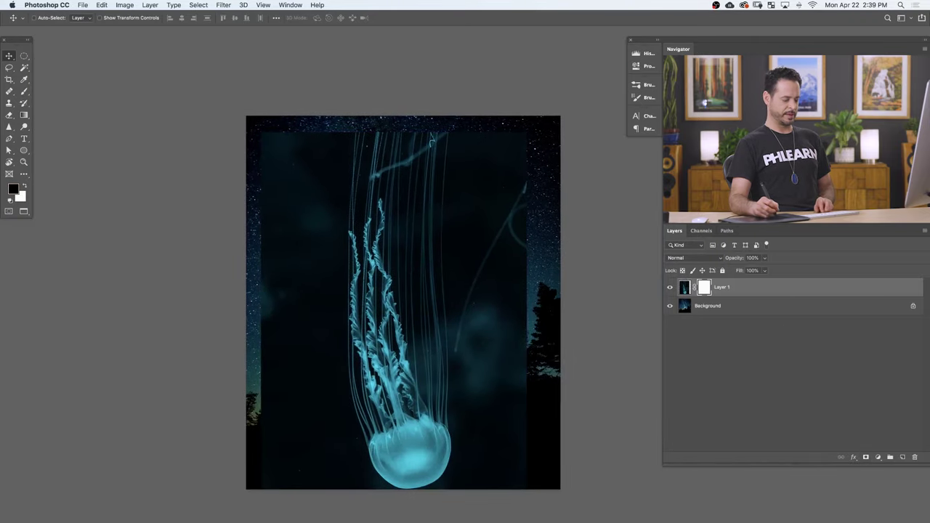
{"action": "key", "text": "b"}
{"action": "mouse_move", "coordinate": [489, 238]}
{"action": "left_mouse_down"}
{"action": "mouse_move", "coordinate": [527, 241]}
{"action": "mouse_move", "coordinate": [510, 240]}
{"action": "left_mouse_up"}
{"action": "mouse_move", "coordinate": [520, 129]}
{"action": "left_mouse_down"}
{"action": "mouse_move", "coordinate": [520, 180]}
{"action": "mouse_move", "coordinate": [483, 322]}
{"action": "mouse_move", "coordinate": [475, 311]}
{"action": "mouse_move", "coordinate": [484, 243]}
{"action": "mouse_move", "coordinate": [521, 362]}
{"action": "left_mouse_up"}
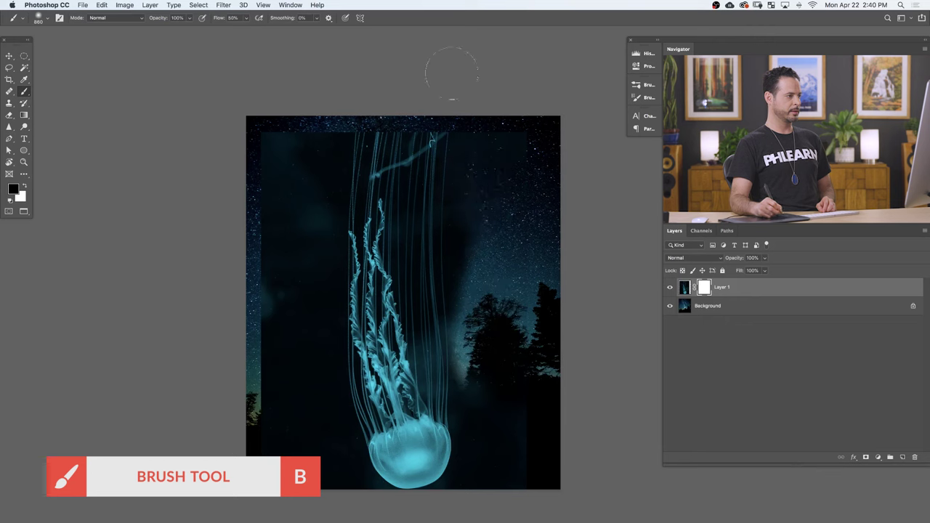
{"action": "mouse_move", "coordinate": [436, 78]}
{"action": "left_mouse_down"}
{"action": "mouse_move", "coordinate": [440, 98]}
{"action": "mouse_move", "coordinate": [427, 76]}
{"action": "left_mouse_up"}
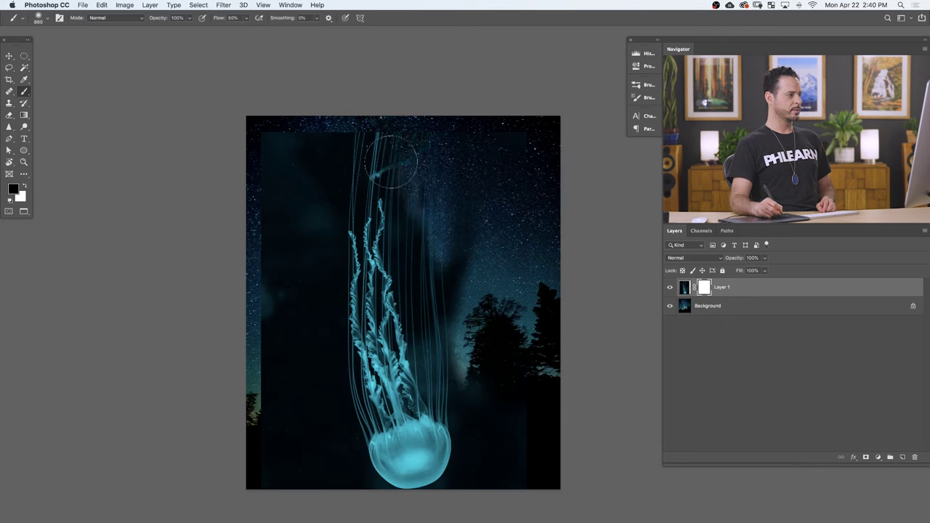
{"action": "left_click_drag", "start_coordinate": [361, 65], "coordinate": [356, 120]}
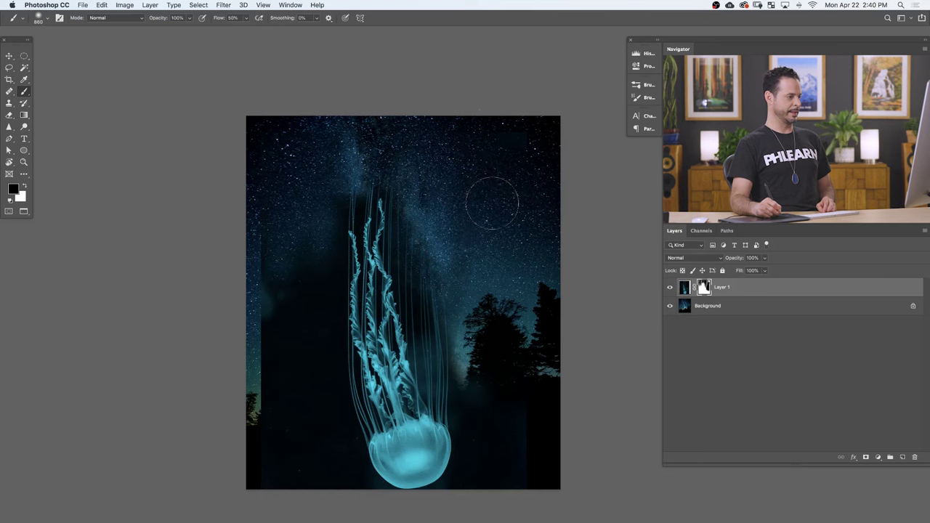
Step: Move the jellyfish up and mask out the leftover dark image edges around its sides and below the bell
{"action": "key", "text": "v"}
{"action": "left_click_drag", "start_coordinate": [491, 332], "coordinate": [509, 273]}
{"action": "key", "text": "b"}
{"action": "mouse_move", "coordinate": [273, 240]}
{"action": "left_mouse_down"}
{"action": "mouse_move", "coordinate": [287, 389]}
{"action": "mouse_move", "coordinate": [269, 439]}
{"action": "mouse_move", "coordinate": [434, 480]}
{"action": "left_mouse_up"}
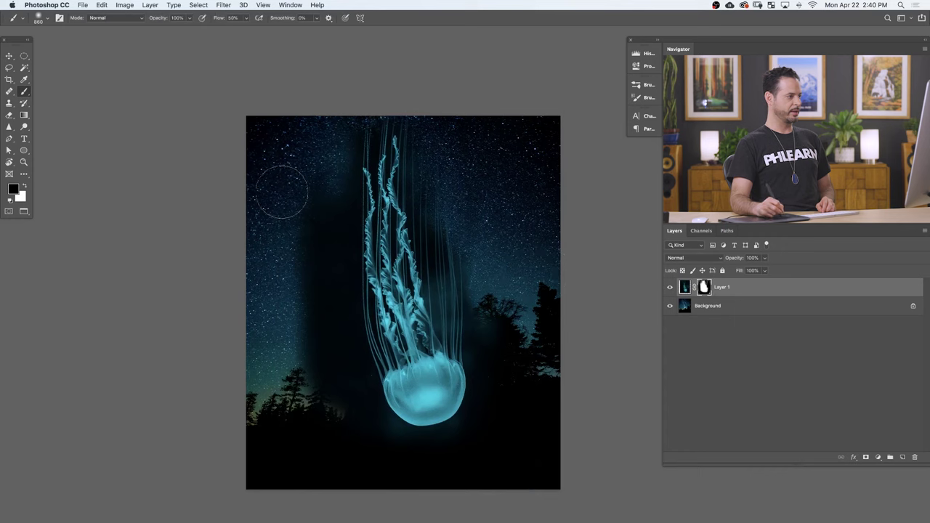
{"action": "left_click_drag", "start_coordinate": [330, 290], "coordinate": [349, 426]}
{"action": "left_click_drag", "start_coordinate": [469, 305], "coordinate": [461, 421]}
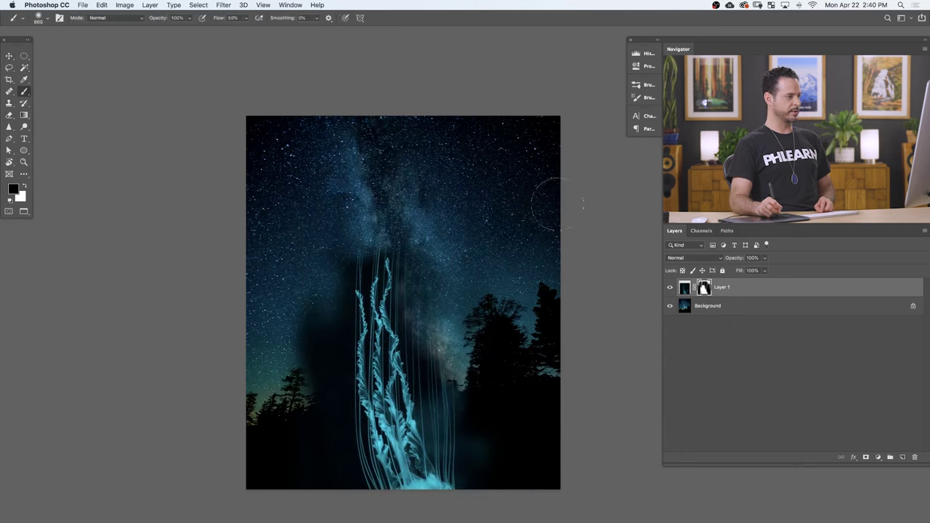
Step: Move the jellyfish to different corners of the canvas to paint out leftover dark edges on its mask, and return it to the centre
{"action": "key", "text": "v"}
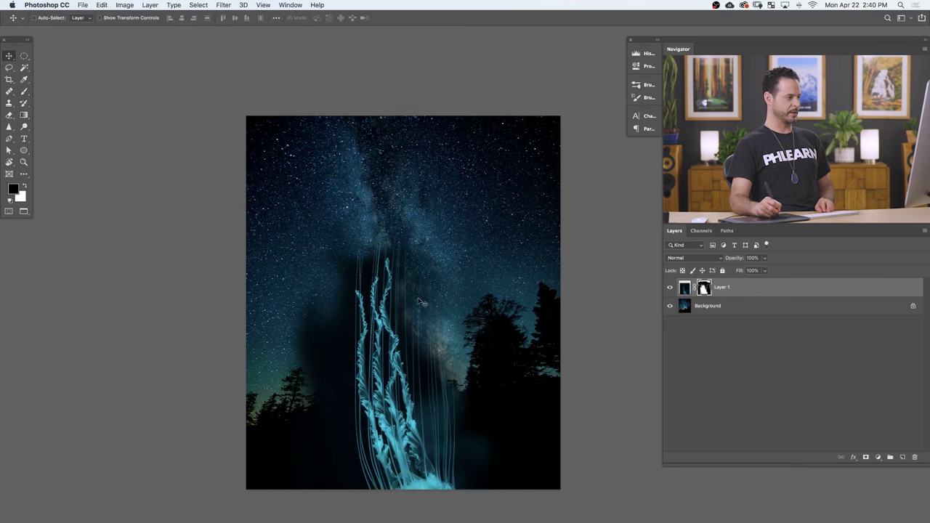
{"action": "mouse_move", "coordinate": [443, 378]}
{"action": "left_mouse_down"}
{"action": "mouse_move", "coordinate": [471, 256]}
{"action": "mouse_move", "coordinate": [461, 151]}
{"action": "mouse_move", "coordinate": [390, 114]}
{"action": "mouse_move", "coordinate": [347, 154]}
{"action": "mouse_move", "coordinate": [302, 147]}
{"action": "mouse_move", "coordinate": [323, 155]}
{"action": "left_mouse_up"}
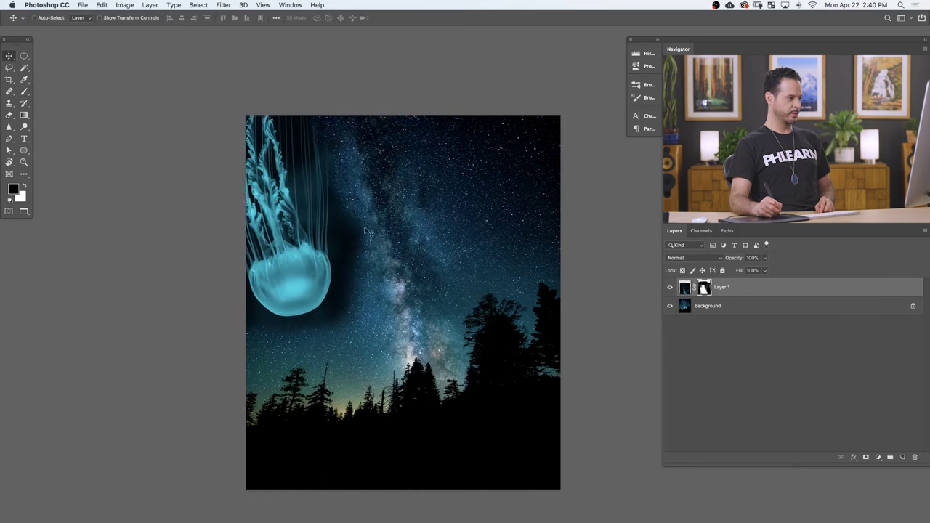
{"action": "mouse_move", "coordinate": [369, 317]}
{"action": "left_mouse_down"}
{"action": "mouse_move", "coordinate": [360, 312]}
{"action": "mouse_move", "coordinate": [370, 321]}
{"action": "mouse_move", "coordinate": [561, 298]}
{"action": "mouse_move", "coordinate": [552, 444]}
{"action": "mouse_move", "coordinate": [444, 280]}
{"action": "mouse_move", "coordinate": [457, 411]}
{"action": "left_mouse_up"}
{"action": "key", "text": "b"}
{"action": "key", "text": "v"}
{"action": "key", "text": "b"}
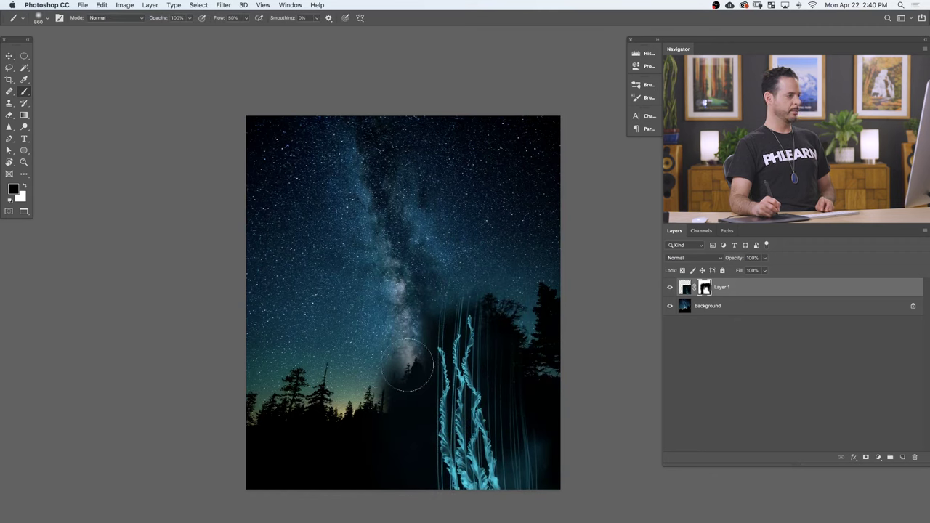
{"action": "key", "text": "v"}
{"action": "mouse_move", "coordinate": [465, 356]}
{"action": "left_mouse_down"}
{"action": "mouse_move", "coordinate": [371, 342]}
{"action": "mouse_move", "coordinate": [287, 392]}
{"action": "mouse_move", "coordinate": [280, 371]}
{"action": "left_mouse_up"}
{"action": "key", "text": "b"}
{"action": "key", "text": "v"}
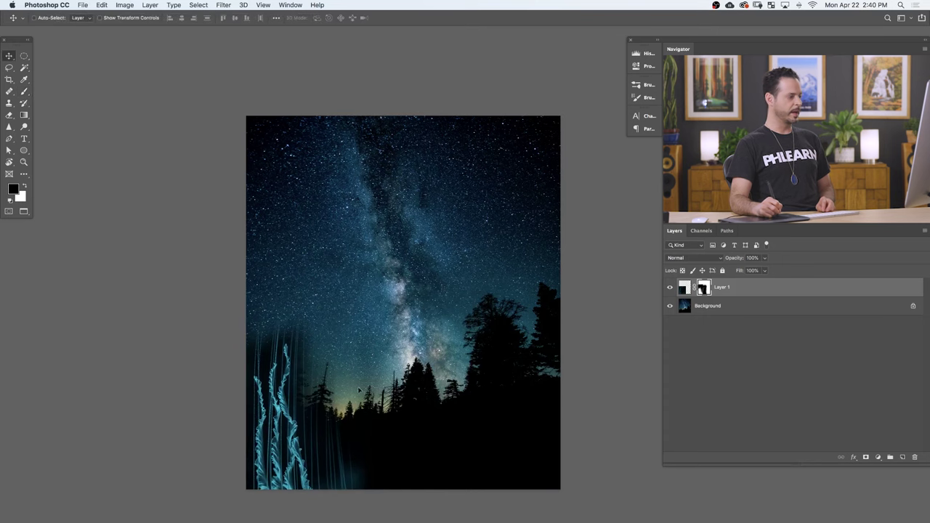
{"action": "left_click_drag", "start_coordinate": [403, 385], "coordinate": [472, 186]}
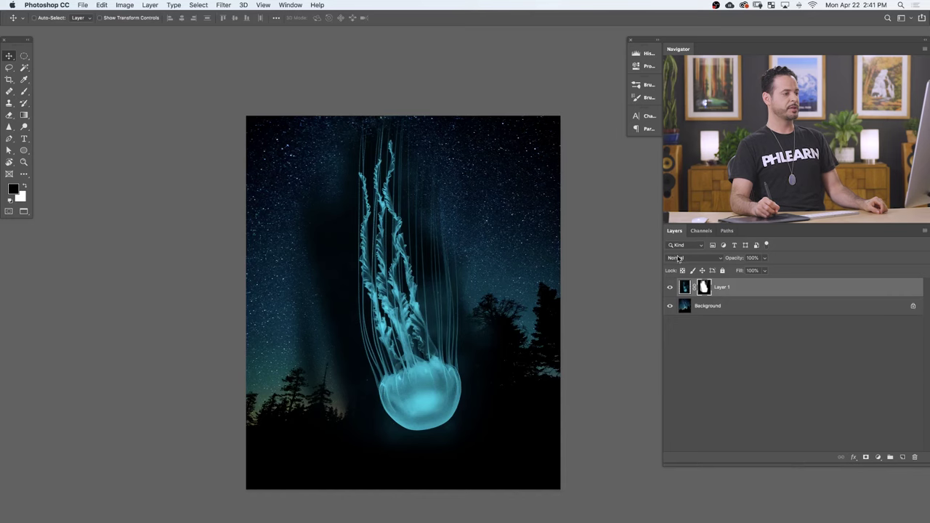
Step: Set the blend mode of Layer 1 to Screen and move the jellyfish down over the dark tree line
{"action": "left_click", "coordinate": [679, 258]}
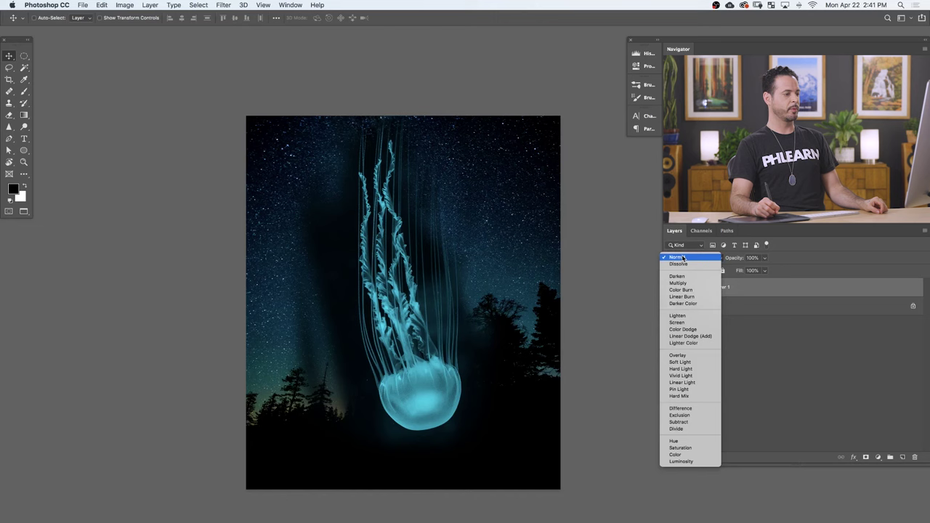
{"action": "left_click", "coordinate": [678, 322]}
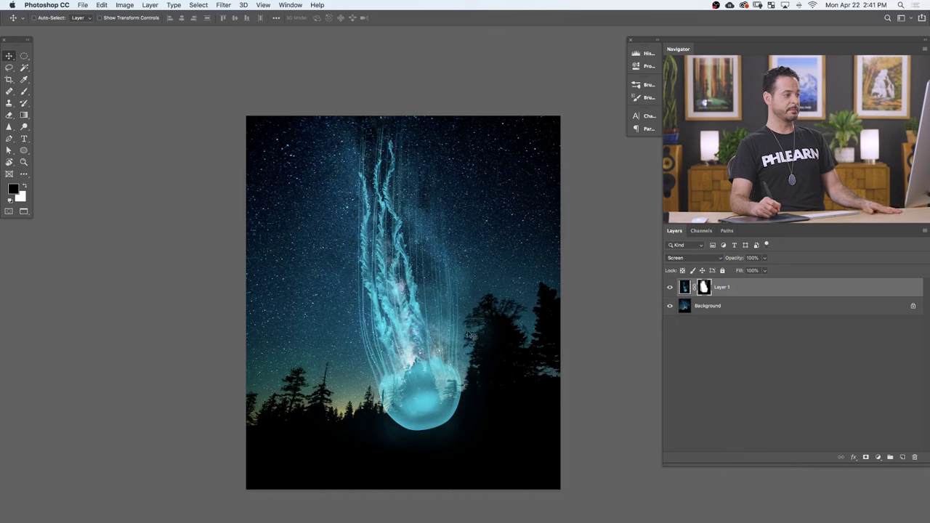
{"action": "left_click_drag", "start_coordinate": [444, 369], "coordinate": [462, 354]}
{"action": "left_click_drag", "start_coordinate": [488, 288], "coordinate": [440, 407]}
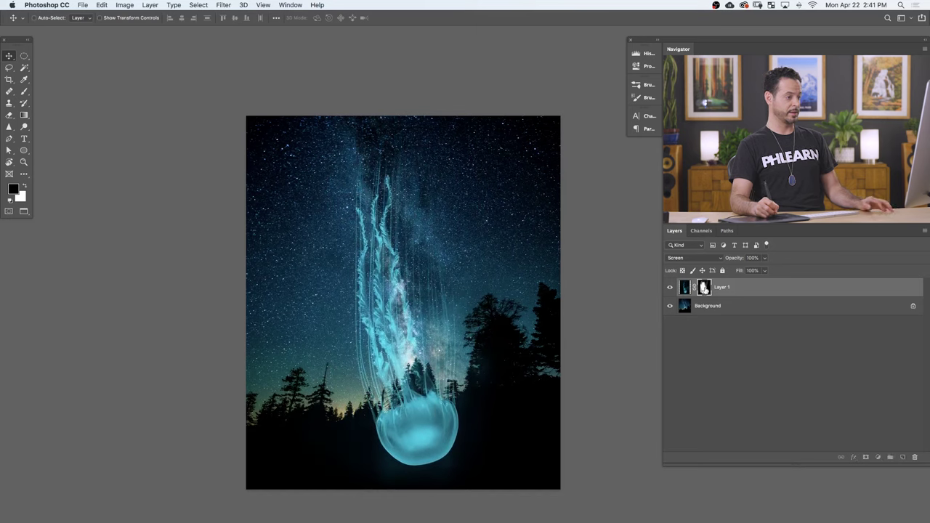
Step: Refine the jellyfish mask around the tentacles with a resized brush and move the jellyfish up over the tree line
{"action": "key", "text": "b"}
{"action": "left_click_drag", "start_coordinate": [374, 175], "coordinate": [353, 177]}
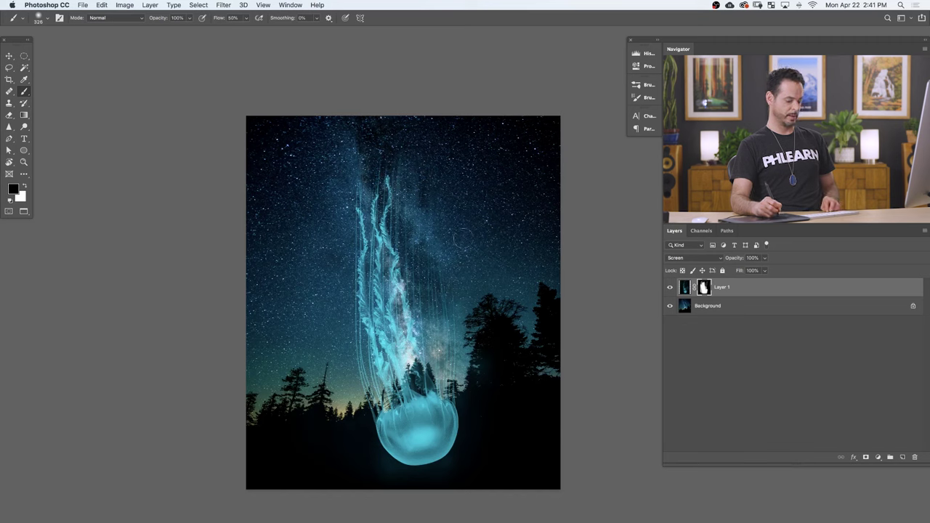
{"action": "key", "text": "v"}
{"action": "mouse_move", "coordinate": [443, 369]}
{"action": "left_mouse_down"}
{"action": "mouse_move", "coordinate": [404, 278]}
{"action": "mouse_move", "coordinate": [451, 305]}
{"action": "mouse_move", "coordinate": [443, 308]}
{"action": "mouse_move", "coordinate": [449, 298]}
{"action": "left_mouse_up"}
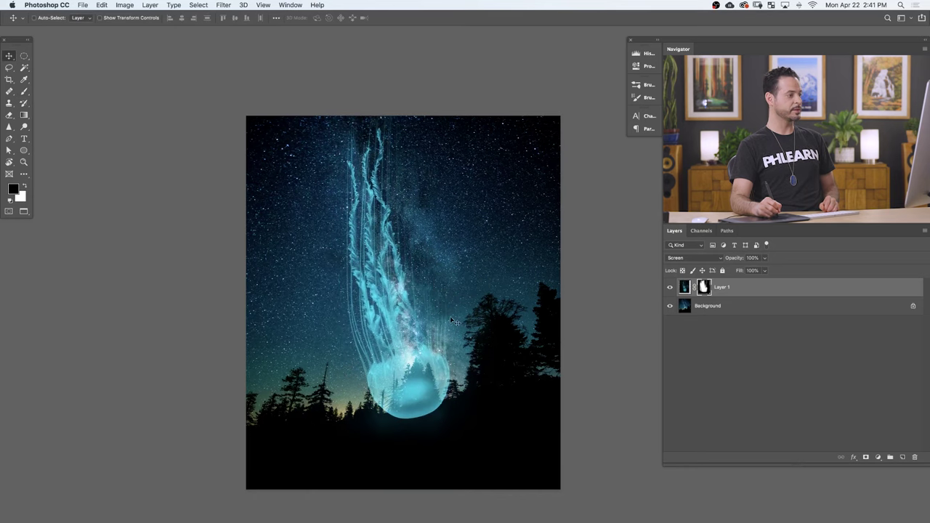
{"action": "key", "text": "b"}
{"action": "left_click_drag", "start_coordinate": [301, 303], "coordinate": [309, 276]}
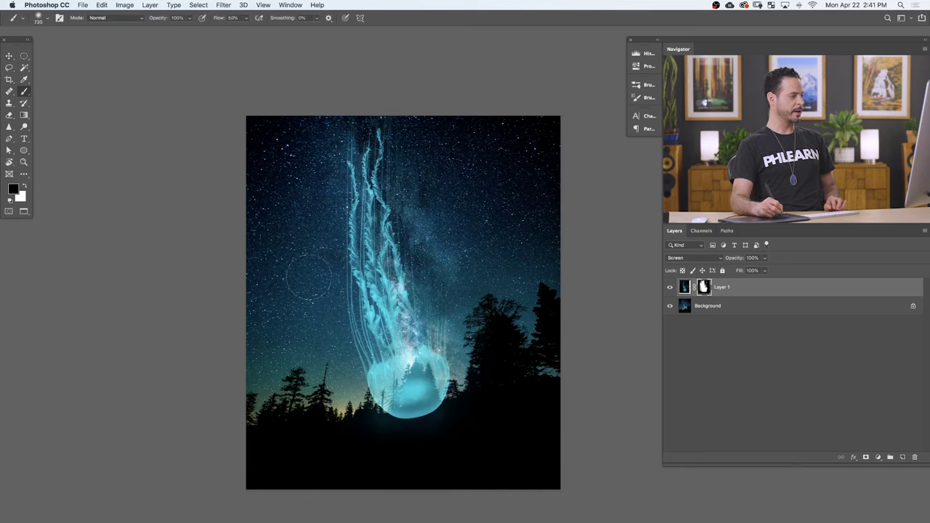
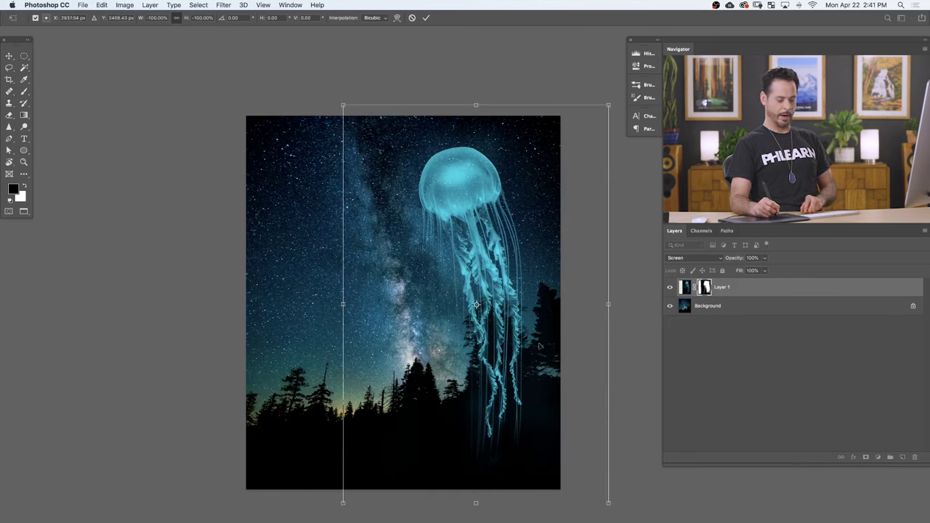
Step: Apply the jellyfish's transform and compare the image with and without Layer 1
{"action": "key", "text": "Return"}
{"action": "key", "text": "b"}
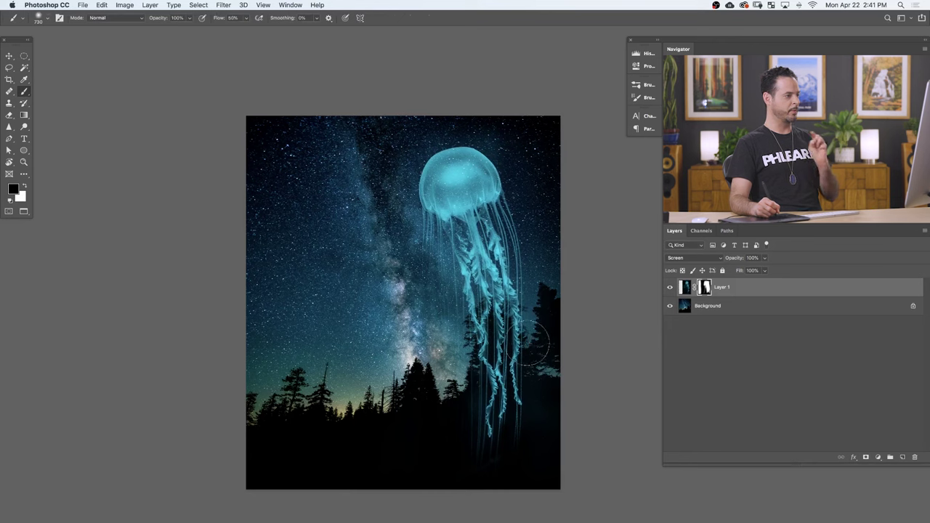
{"action": "left_click", "coordinate": [670, 288]}
{"action": "left_click", "coordinate": [670, 288]}
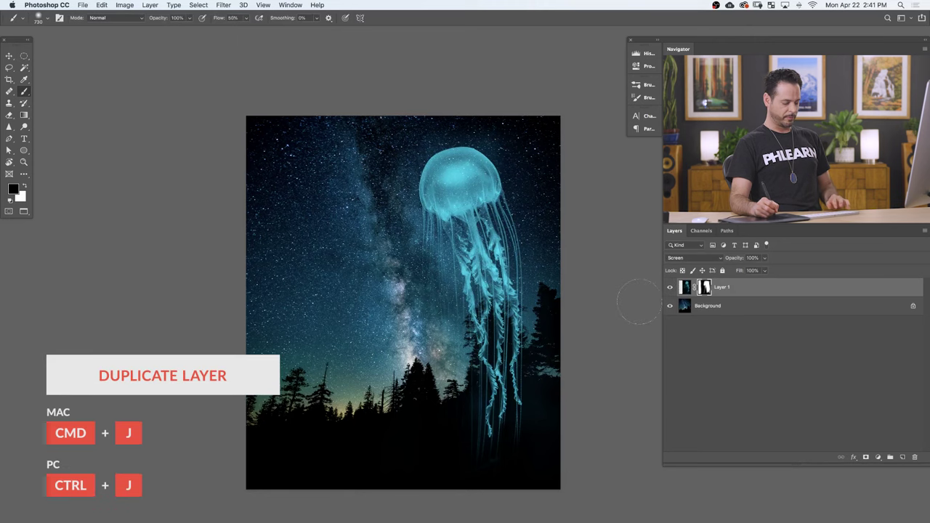
Step: Duplicate the jellyfish layer and place the copy to the left of the original in the sky
{"action": "key", "text": "super+j"}
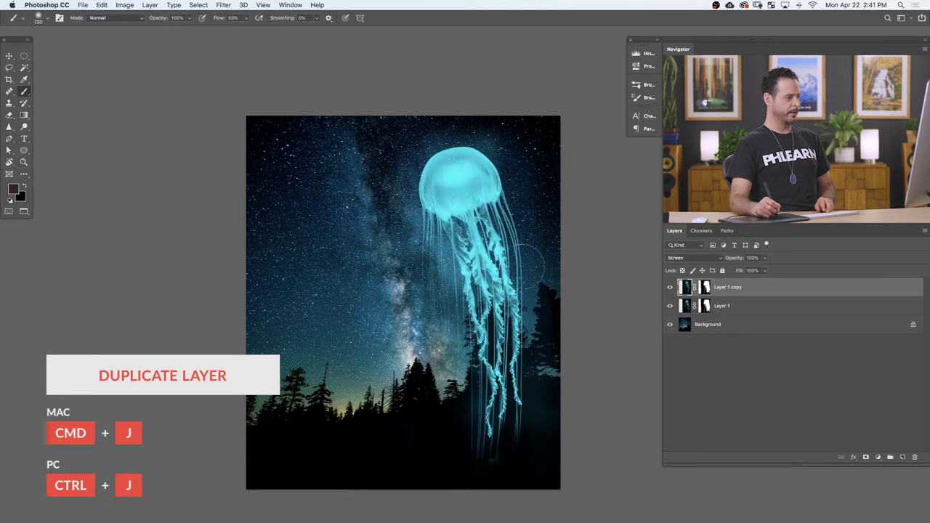
{"action": "key", "text": "v"}
{"action": "left_click_drag", "start_coordinate": [499, 291], "coordinate": [361, 308]}
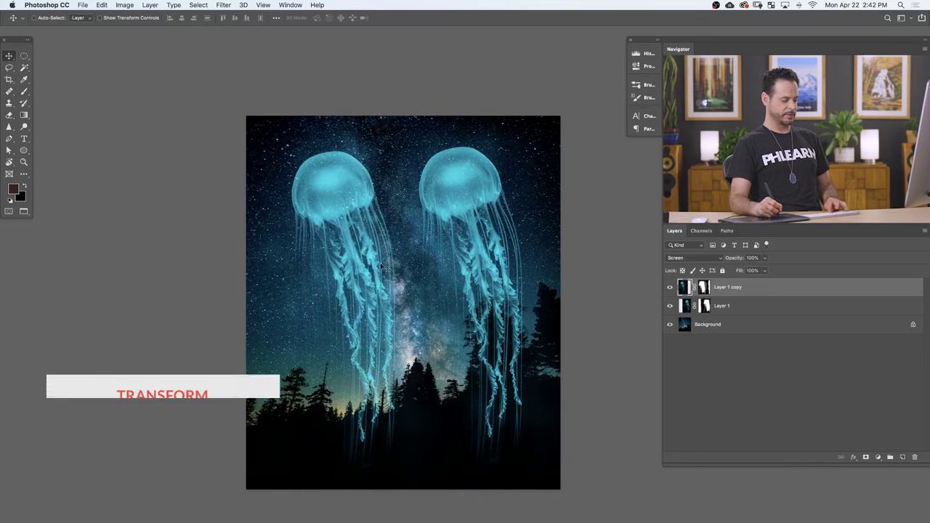
Step: Scale the left jellyfish copy to 57.83%, place it above the trees and flip it horizontally
{"action": "key", "text": "super+t"}
{"action": "left_click_drag", "start_coordinate": [483, 106], "coordinate": [389, 292]}
{"action": "left_click_drag", "start_coordinate": [324, 366], "coordinate": [358, 325]}
{"action": "right_click", "coordinate": [355, 315]}
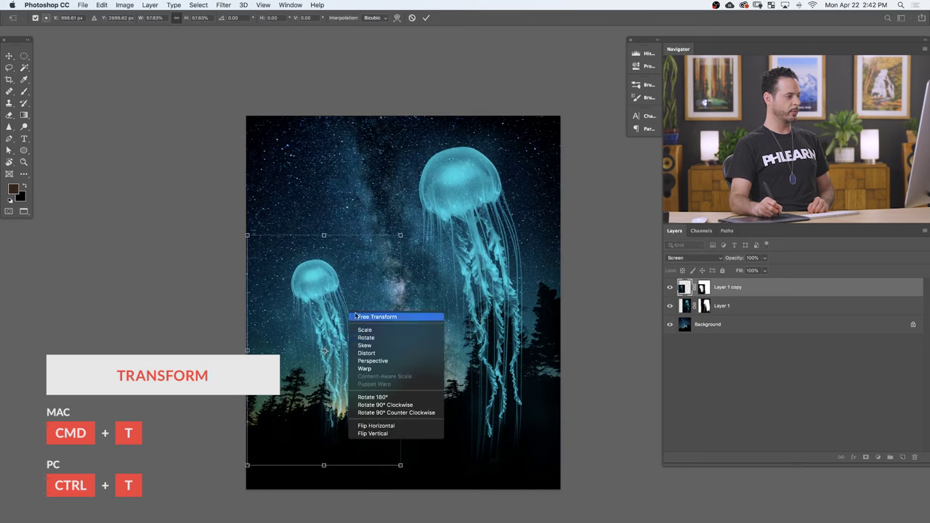
{"action": "left_click", "coordinate": [374, 426]}
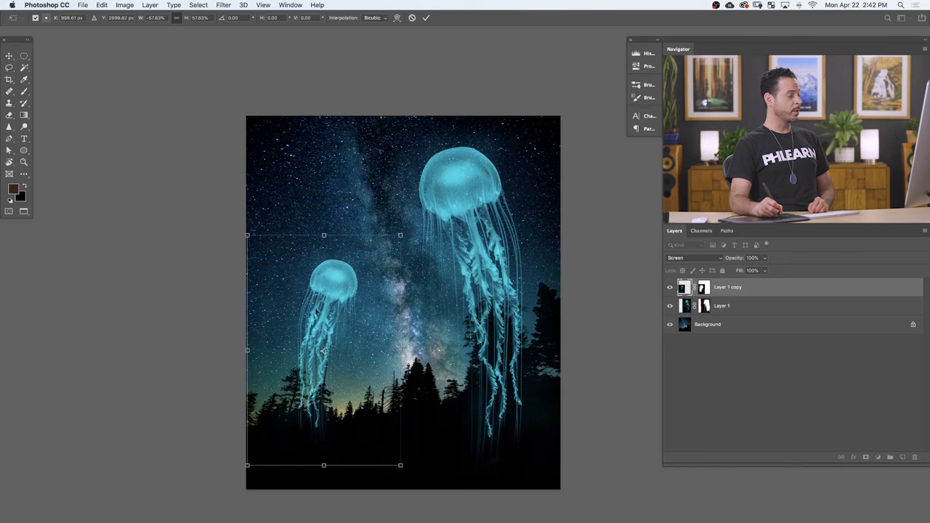
Step: Warp the left jellyfish copy to reshape its bell and tentacles, and move it slightly down and to the left
{"action": "right_click", "coordinate": [321, 309]}
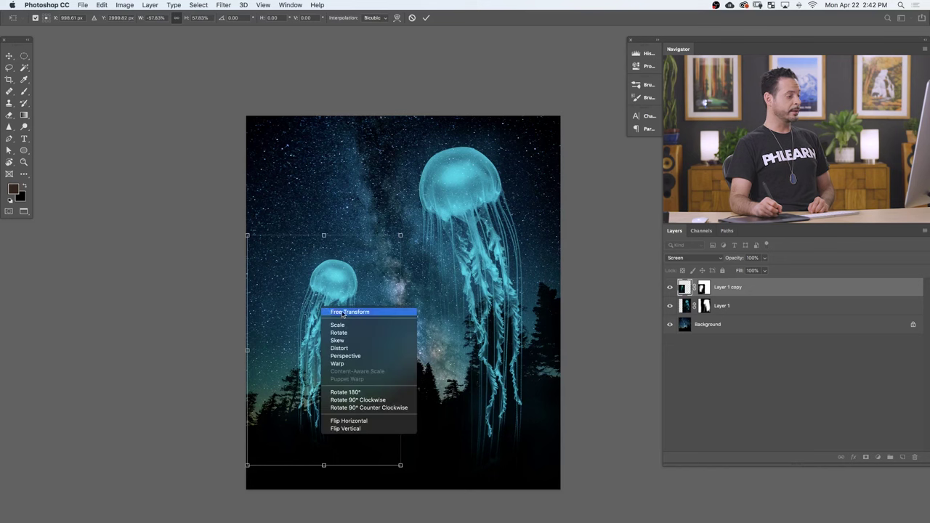
{"action": "left_click", "coordinate": [368, 358]}
{"action": "left_click_drag", "start_coordinate": [330, 361], "coordinate": [349, 361]}
{"action": "left_click_drag", "start_coordinate": [285, 283], "coordinate": [304, 296]}
{"action": "left_click_drag", "start_coordinate": [365, 276], "coordinate": [353, 278]}
{"action": "left_click_drag", "start_coordinate": [341, 452], "coordinate": [371, 443]}
{"action": "left_click_drag", "start_coordinate": [357, 354], "coordinate": [335, 345]}
{"action": "mouse_move", "coordinate": [339, 451]}
{"action": "left_mouse_down"}
{"action": "mouse_move", "coordinate": [332, 518]}
{"action": "mouse_move", "coordinate": [338, 392]}
{"action": "mouse_move", "coordinate": [339, 469]}
{"action": "mouse_move", "coordinate": [341, 453]}
{"action": "left_mouse_up"}
{"action": "key", "text": "Return"}
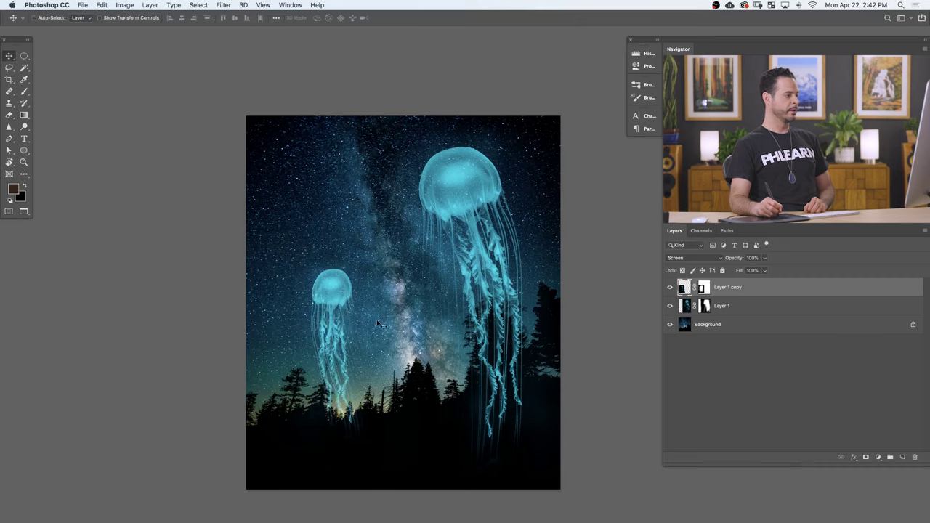
{"action": "mouse_move", "coordinate": [378, 343]}
{"action": "left_mouse_down"}
{"action": "mouse_move", "coordinate": [359, 355]}
{"action": "mouse_move", "coordinate": [370, 351]}
{"action": "left_mouse_up"}
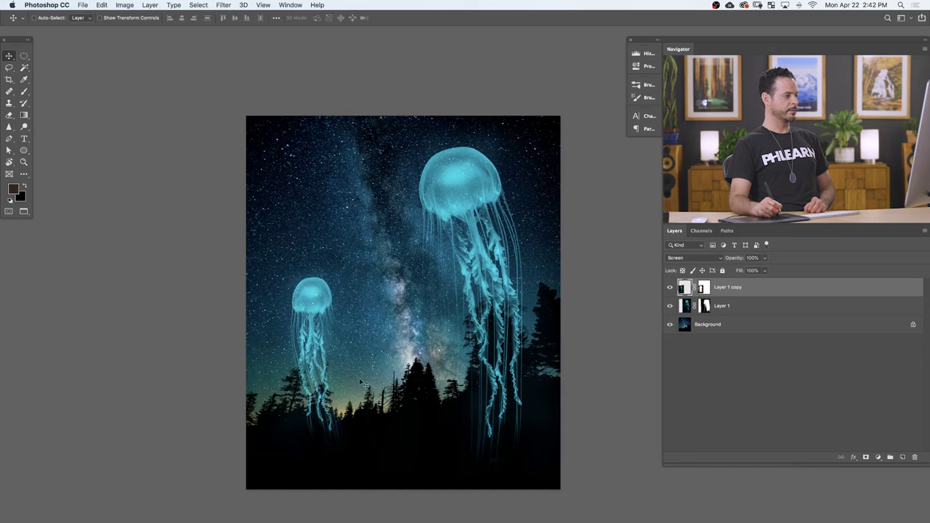
Step: Duplicate Layer 1 and move the new jellyfish copy to the upper-left part of the sky
{"action": "left_click", "coordinate": [752, 306]}
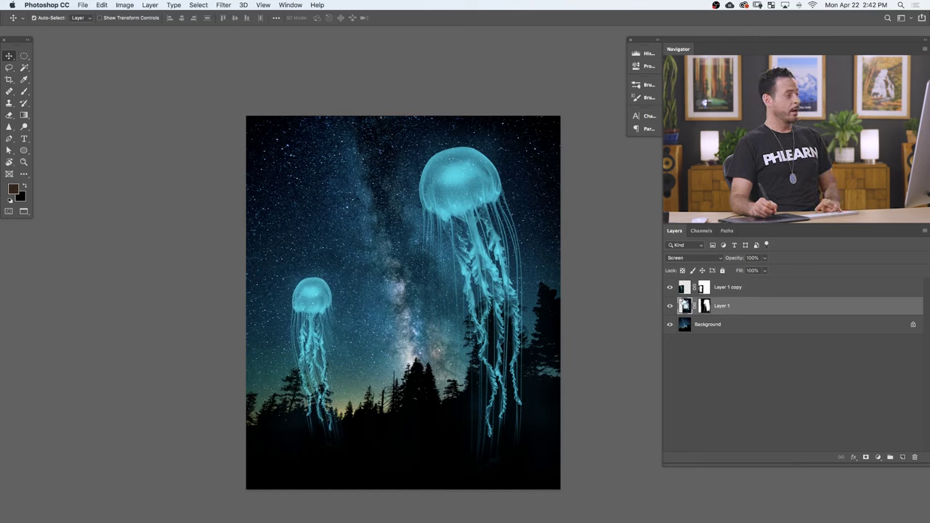
{"action": "left_click", "coordinate": [670, 306]}
{"action": "left_click", "coordinate": [670, 306]}
{"action": "left_click", "coordinate": [670, 307]}
{"action": "left_click", "coordinate": [670, 307]}
{"action": "key", "text": "super+j"}
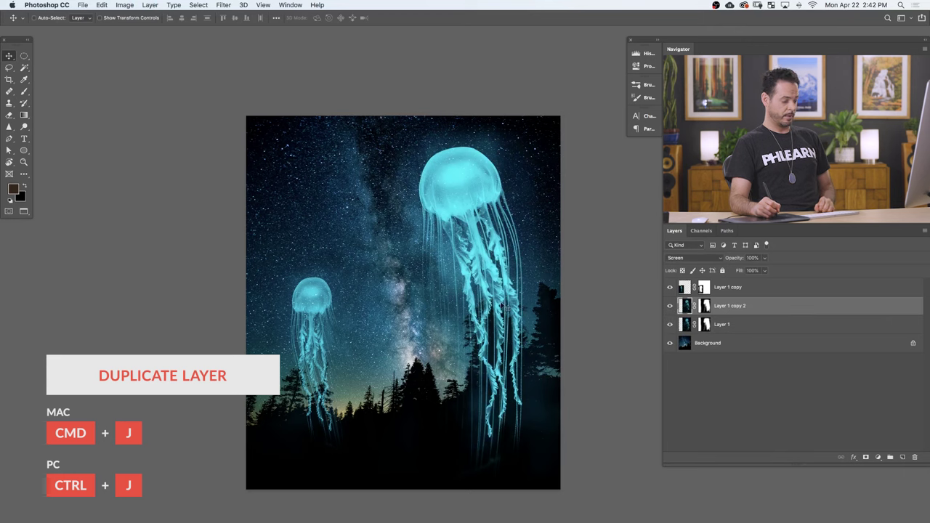
{"action": "left_click", "coordinate": [670, 306]}
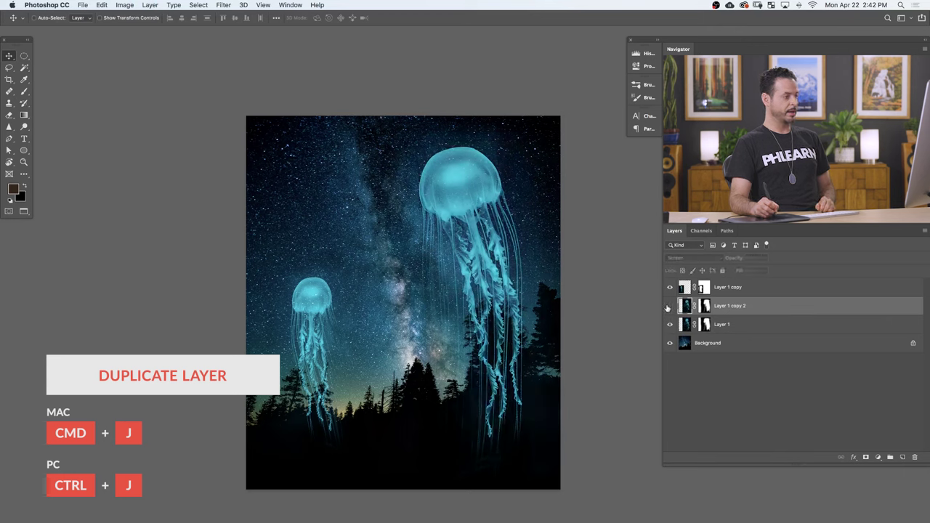
{"action": "left_click", "coordinate": [670, 306]}
{"action": "left_click", "coordinate": [670, 305]}
{"action": "left_click", "coordinate": [670, 306]}
{"action": "left_click_drag", "start_coordinate": [481, 346], "coordinate": [365, 334]}
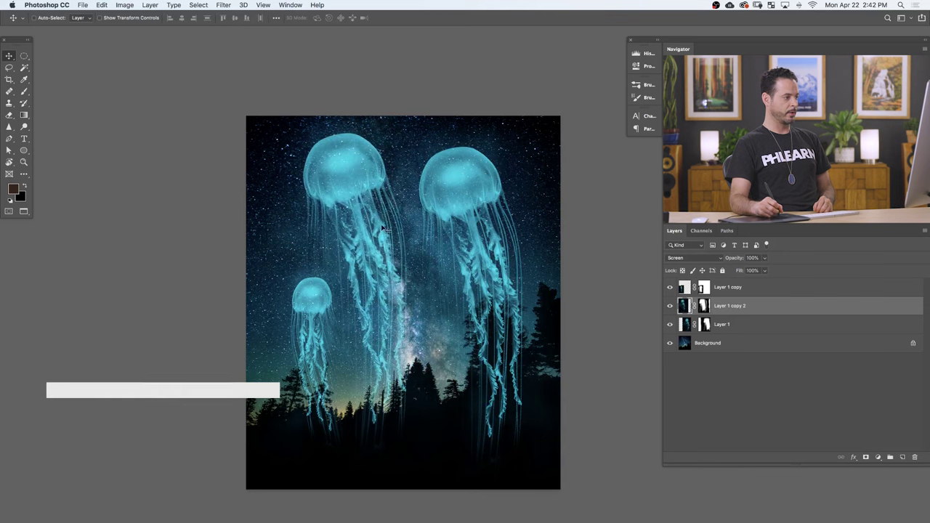
Step: Shrink the new copy to about 33% and rotate it clockwise in the upper-left sky so its tentacles trail down to the left
{"action": "key", "text": "super+t"}
{"action": "left_click_drag", "start_coordinate": [494, 490], "coordinate": [283, 244]}
{"action": "left_click_drag", "start_coordinate": [290, 192], "coordinate": [324, 222]}
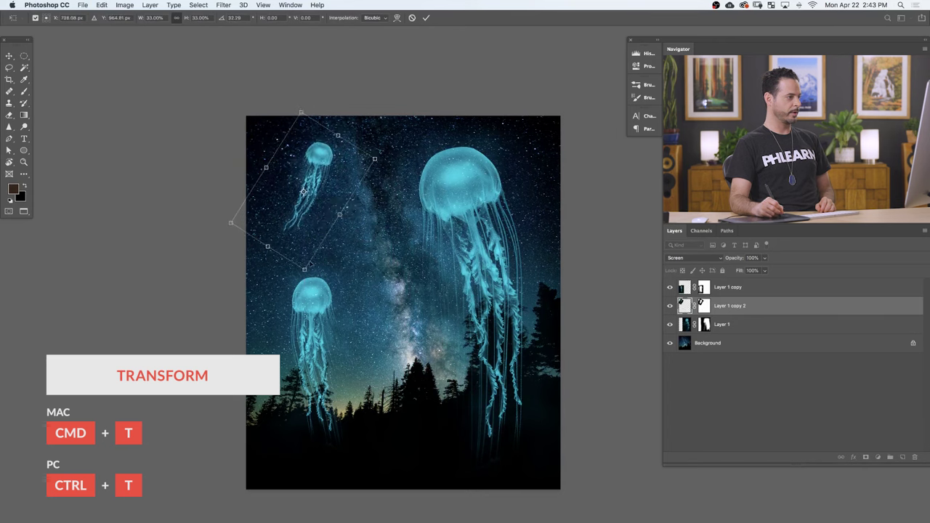
{"action": "left_click_drag", "start_coordinate": [306, 268], "coordinate": [304, 253]}
{"action": "key", "text": "Return"}
{"action": "left_click_drag", "start_coordinate": [373, 267], "coordinate": [400, 287]}
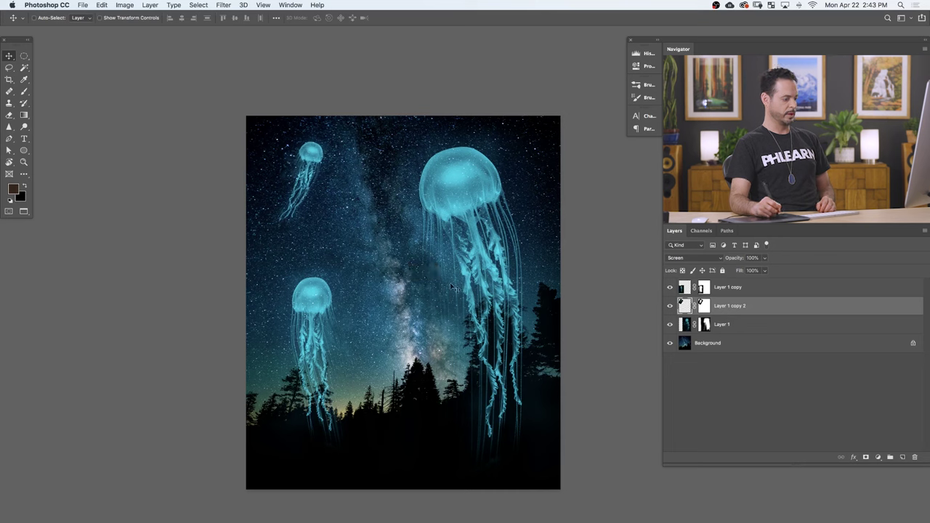
Step: Duplicate the small upper-left jellyfish, scale the copy down further and place it in the upper-right corner of the image
{"action": "key", "text": "super+j"}
{"action": "key", "text": "super+t"}
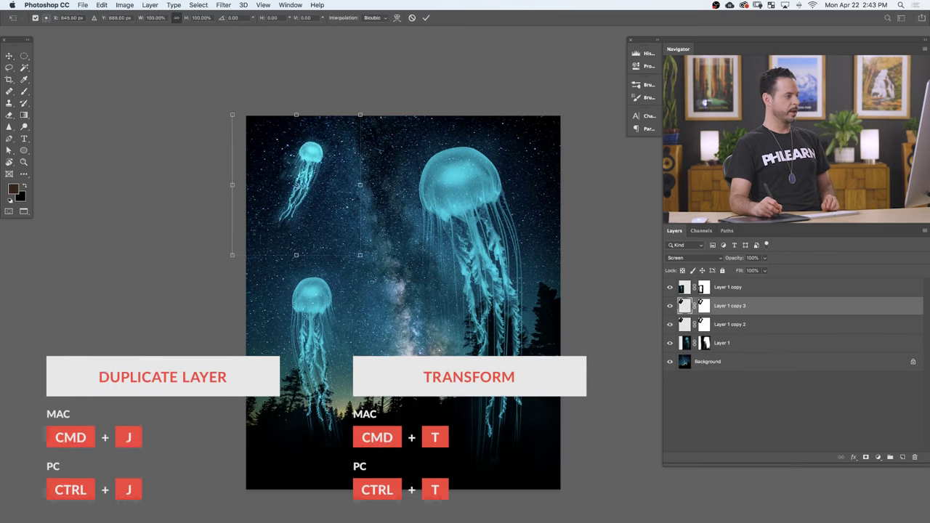
{"action": "left_click_drag", "start_coordinate": [361, 257], "coordinate": [558, 177]}
{"action": "key", "text": "Return"}
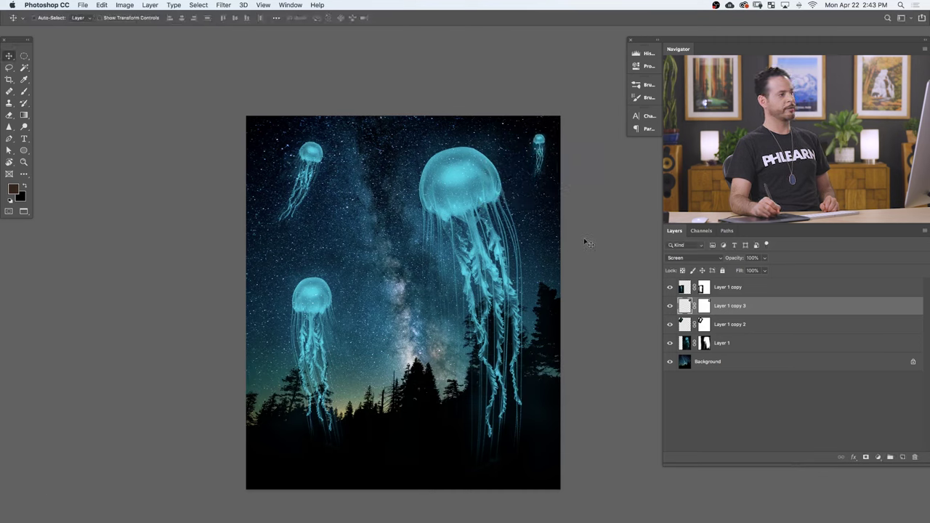
Step: Rotate the tiny upper-right jellyfish one way and back until its tentacles trail down to the left, adjusting its position
{"action": "key", "text": "super+t"}
{"action": "left_click_drag", "start_coordinate": [580, 219], "coordinate": [557, 167]}
{"action": "key", "text": "Return"}
{"action": "left_click_drag", "start_coordinate": [583, 250], "coordinate": [589, 252]}
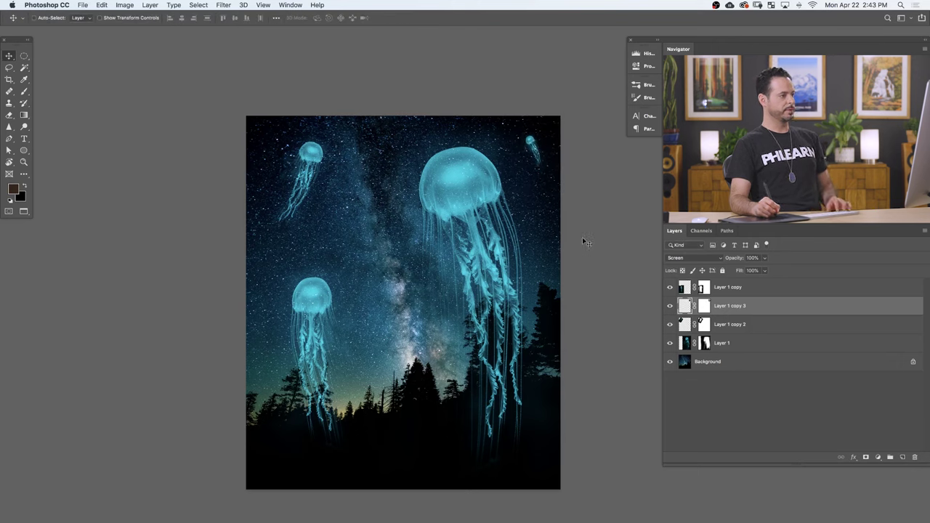
{"action": "key", "text": "super+t"}
{"action": "left_click_drag", "start_coordinate": [577, 215], "coordinate": [583, 266]}
{"action": "key", "text": "Return"}
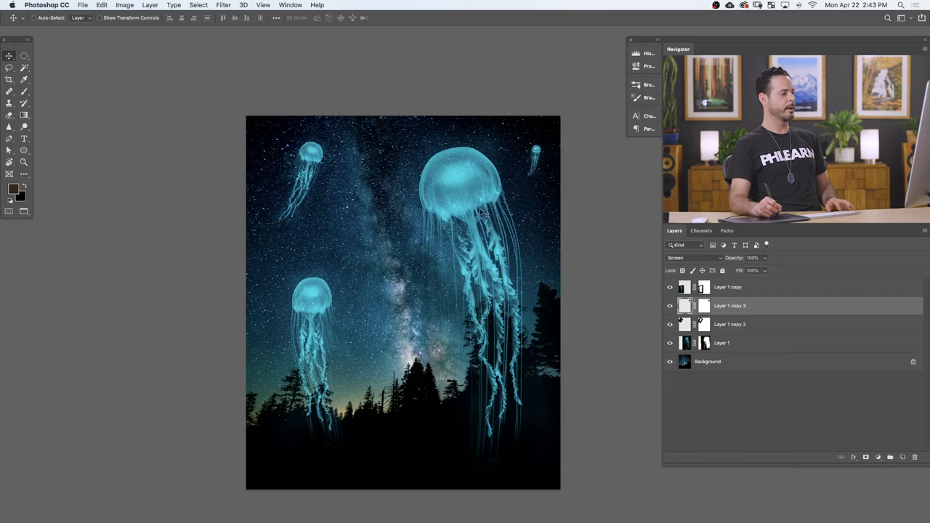
Step: Move the large jellyfish on Layer 1 slightly up and to the left
{"action": "left_click", "coordinate": [712, 340]}
{"action": "mouse_move", "coordinate": [601, 350]}
{"action": "left_mouse_down"}
{"action": "mouse_move", "coordinate": [581, 357]}
{"action": "mouse_move", "coordinate": [587, 349]}
{"action": "left_mouse_up"}
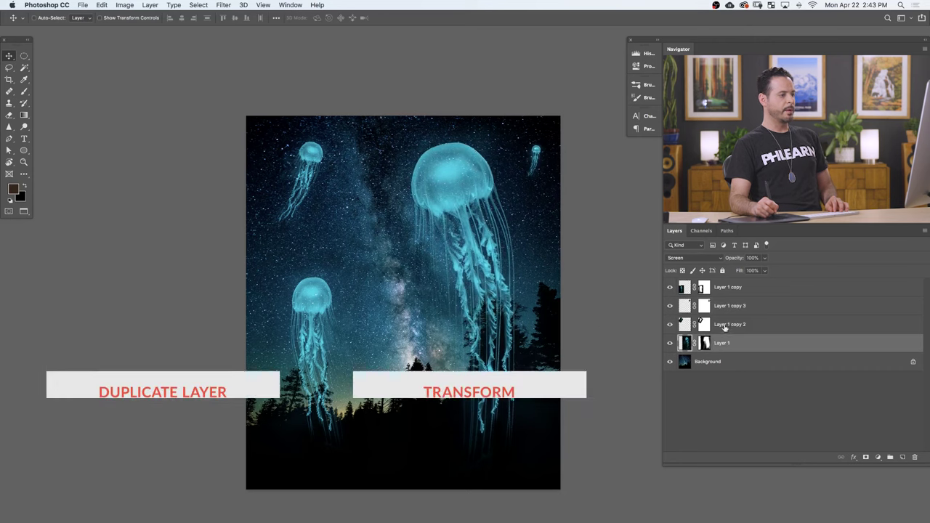
Step: Duplicate Layer 1 copy 2 and move the new jellyfish to the middle of the image, beside the Milky Way
{"action": "left_click", "coordinate": [724, 326]}
{"action": "key", "text": "super+j"}
{"action": "left_click_drag", "start_coordinate": [355, 298], "coordinate": [437, 440]}
Step: Rotate the middle jellyfish by -18.04° and flip it horizontally
{"action": "key", "text": "cmd+t"}
{"action": "left_click_drag", "start_coordinate": [463, 333], "coordinate": [459, 309]}
{"action": "right_click", "coordinate": [398, 313]}
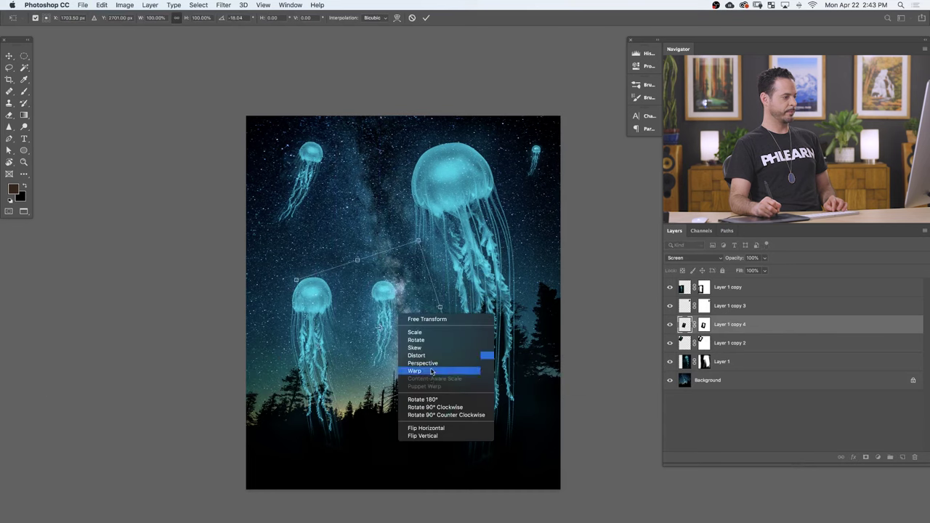
{"action": "left_click", "coordinate": [429, 428]}
Step: Warp the middle jellyfish to shorten its tentacles, and move it higher in the sky
{"action": "right_click", "coordinate": [397, 334]}
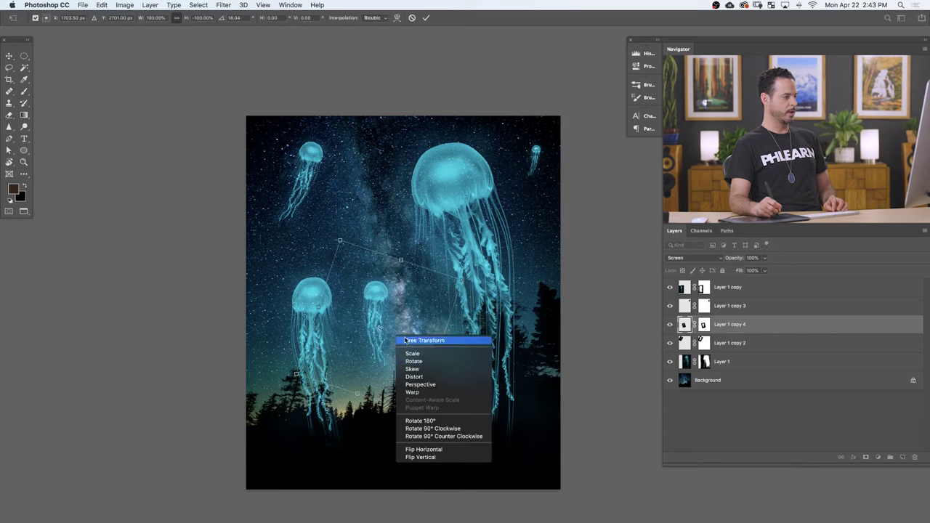
{"action": "left_click", "coordinate": [418, 390]}
{"action": "left_click_drag", "start_coordinate": [386, 395], "coordinate": [384, 336]}
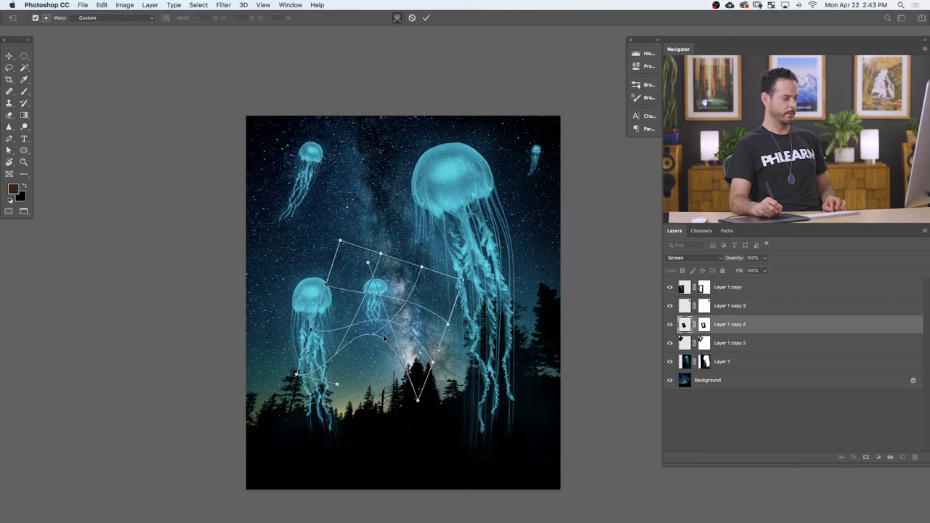
{"action": "key", "text": "Return"}
{"action": "left_click_drag", "start_coordinate": [394, 343], "coordinate": [387, 293]}
Step: Rotate the middle jellyfish counterclockwise by about 12° and reshape its tentacles slightly
{"action": "key", "text": "ctrl+t"}
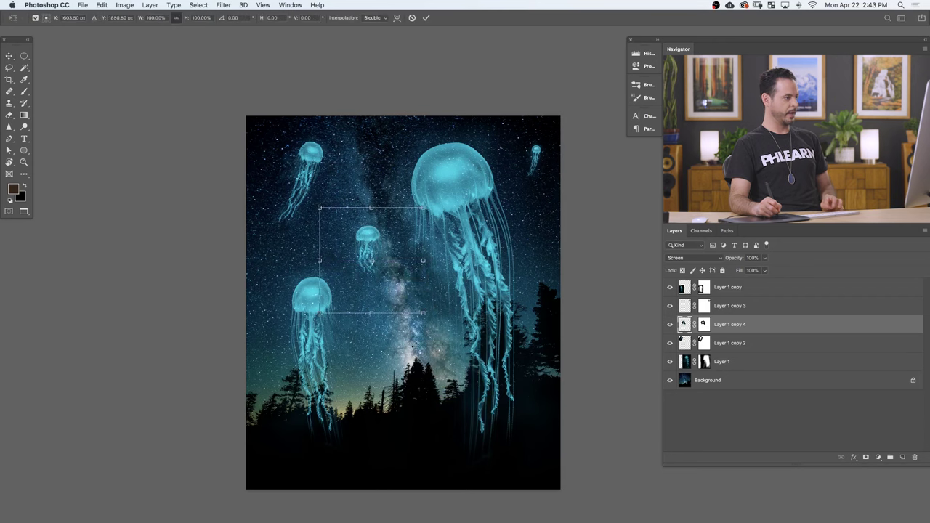
{"action": "left_click_drag", "start_coordinate": [425, 333], "coordinate": [439, 320]}
{"action": "right_click", "coordinate": [365, 252]}
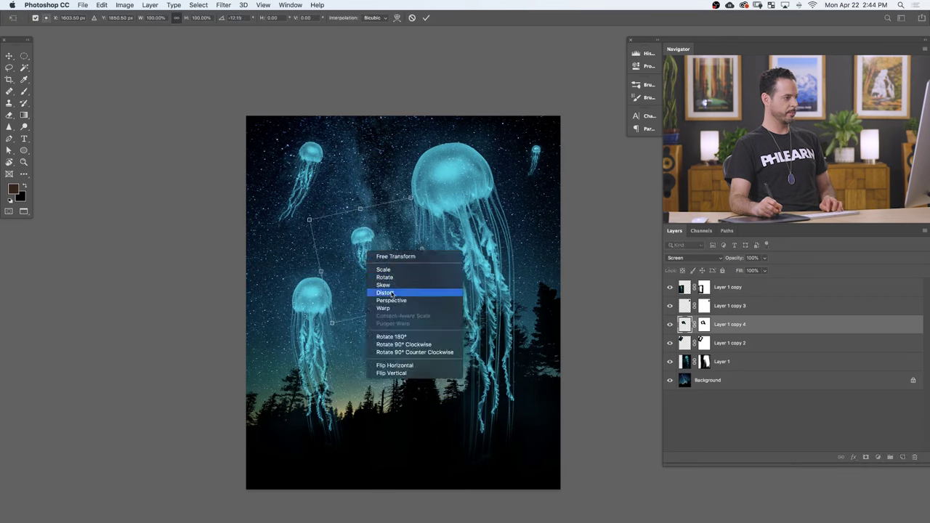
{"action": "left_click", "coordinate": [385, 301]}
{"action": "left_click_drag", "start_coordinate": [369, 269], "coordinate": [374, 270]}
{"action": "key", "text": "Return"}
Step: Move the middle jellyfish down to just above the tree line and rotate it clockwise by about 20°
{"action": "left_click_drag", "start_coordinate": [420, 322], "coordinate": [394, 356]}
{"action": "key", "text": "super+t"}
{"action": "key", "text": "Return"}
{"action": "key", "text": "super+t"}
{"action": "key", "text": "Return"}
{"action": "mouse_move", "coordinate": [418, 396]}
{"action": "left_mouse_down"}
{"action": "mouse_move", "coordinate": [447, 410]}
{"action": "mouse_move", "coordinate": [438, 365]}
{"action": "mouse_move", "coordinate": [347, 332]}
{"action": "mouse_move", "coordinate": [452, 414]}
{"action": "mouse_move", "coordinate": [439, 402]}
{"action": "mouse_move", "coordinate": [425, 409]}
{"action": "left_mouse_up"}
{"action": "key", "text": "super+t"}
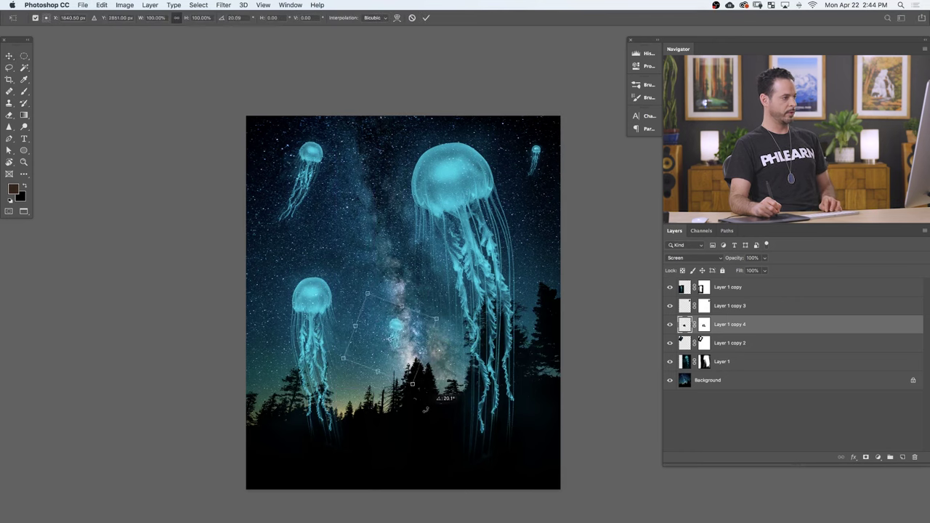
{"action": "key", "text": "Return"}
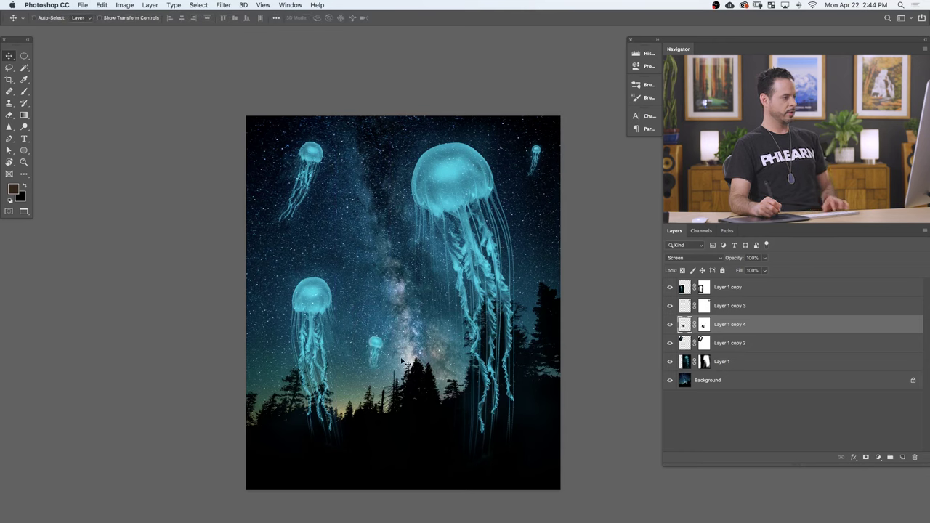
Step: Shrink the jellyfish above the tree line further and reorient it so its tentacles trail down to the right
{"action": "key", "text": "super+t"}
{"action": "left_click_drag", "start_coordinate": [385, 336], "coordinate": [378, 351]}
{"action": "key", "text": "Return"}
{"action": "mouse_move", "coordinate": [415, 415]}
{"action": "left_mouse_down"}
{"action": "mouse_move", "coordinate": [465, 351]}
{"action": "mouse_move", "coordinate": [441, 413]}
{"action": "mouse_move", "coordinate": [431, 413]}
{"action": "left_mouse_up"}
{"action": "key", "text": "super+t"}
{"action": "key", "text": "Return"}
{"action": "key", "text": "super+t"}
{"action": "key", "text": "Return"}
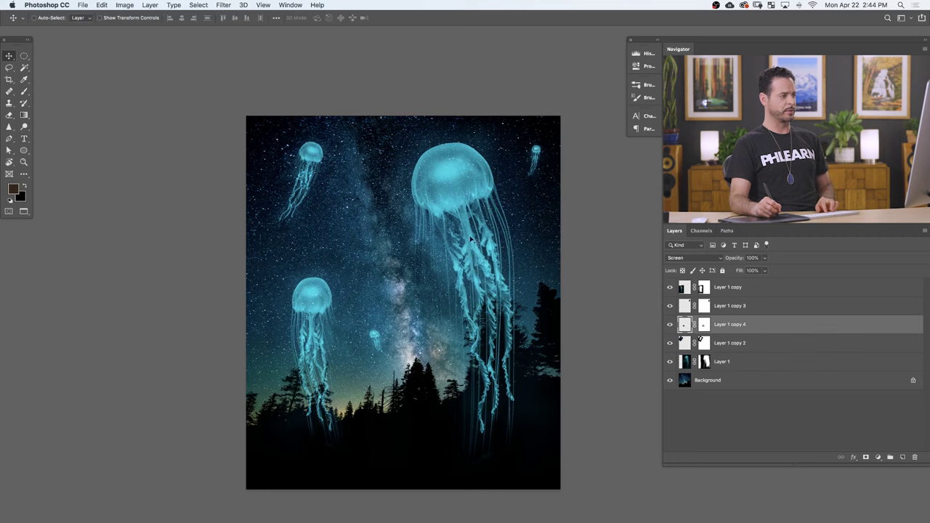
Step: Examine the large jellyfish's tentacles, bell and edges up close to check how they blend with the stars
{"action": "left_click_drag", "start_coordinate": [501, 376], "coordinate": [536, 358]}
{"action": "left_click_drag", "start_coordinate": [477, 223], "coordinate": [494, 228]}
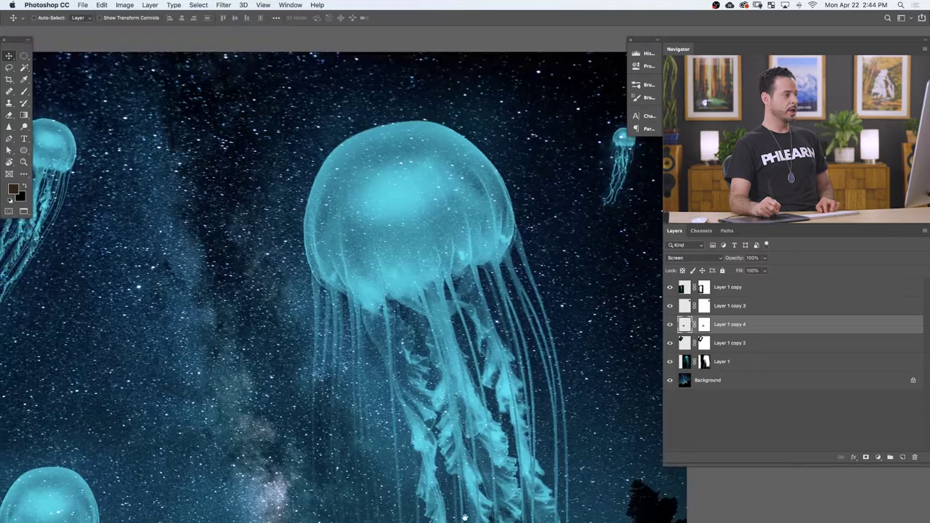
{"action": "left_click_drag", "start_coordinate": [432, 178], "coordinate": [434, 174]}
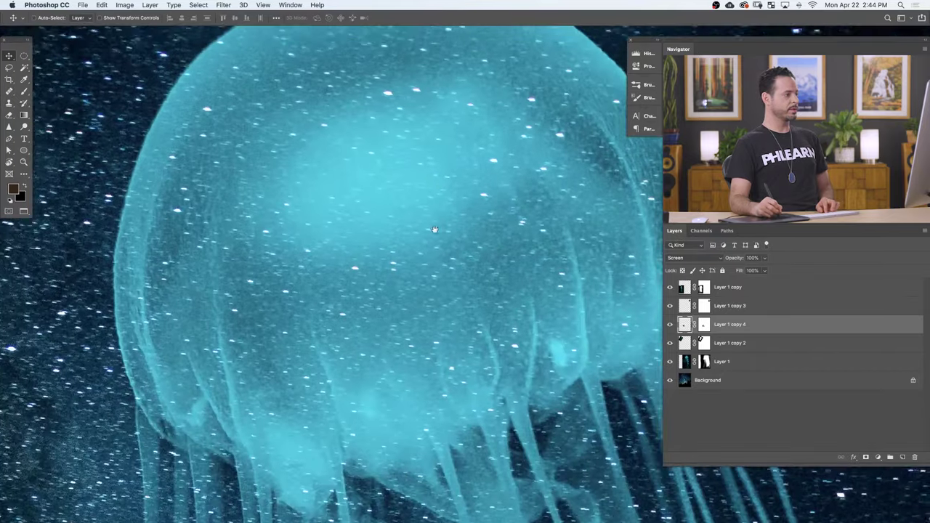
{"action": "left_click_drag", "start_coordinate": [435, 229], "coordinate": [425, 265]}
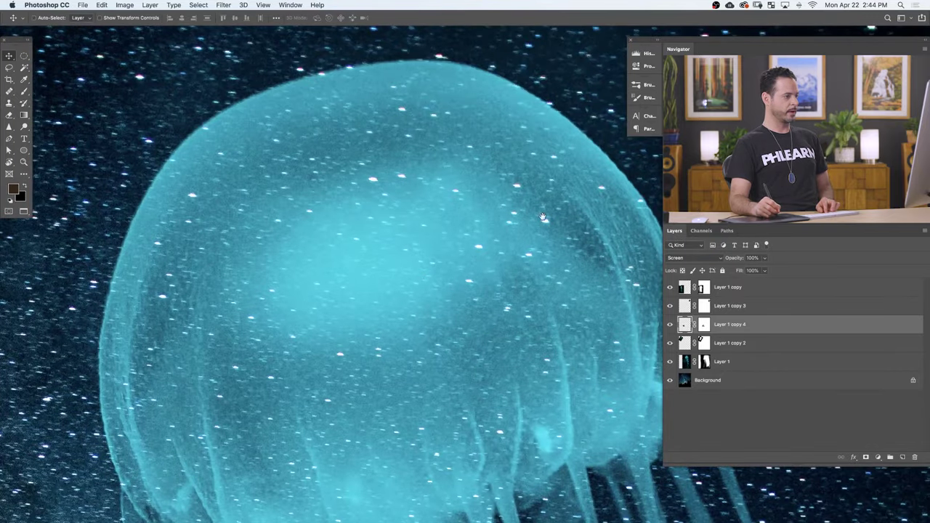
{"action": "left_click_drag", "start_coordinate": [457, 280], "coordinate": [508, 252]}
{"action": "left_click_drag", "start_coordinate": [228, 279], "coordinate": [501, 267]}
{"action": "left_click_drag", "start_coordinate": [421, 223], "coordinate": [433, 212]}
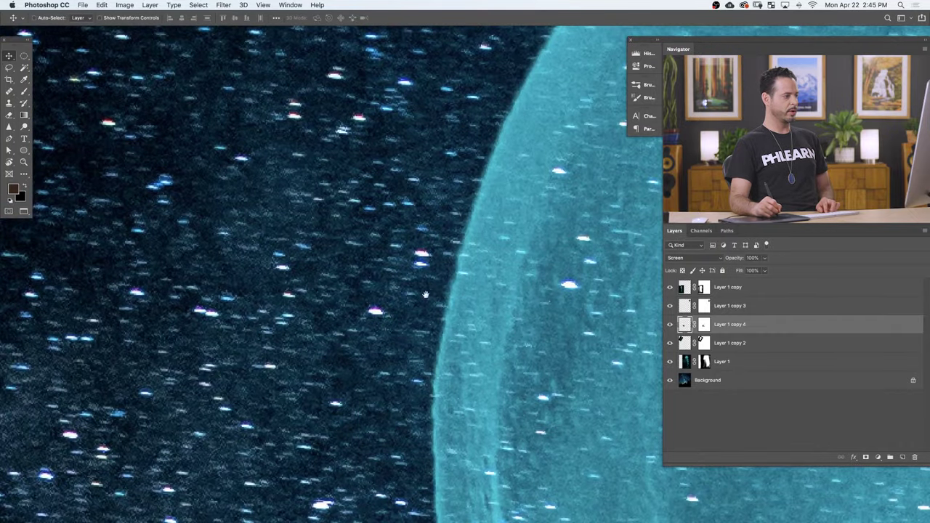
{"action": "left_click_drag", "start_coordinate": [523, 305], "coordinate": [222, 427]}
{"action": "mouse_move", "coordinate": [505, 393]}
{"action": "left_mouse_down"}
{"action": "mouse_move", "coordinate": [332, 320]}
{"action": "mouse_move", "coordinate": [295, 273]}
{"action": "left_mouse_up"}
{"action": "mouse_move", "coordinate": [515, 378]}
{"action": "left_mouse_down"}
{"action": "mouse_move", "coordinate": [511, 289]}
{"action": "mouse_move", "coordinate": [461, 320]}
{"action": "mouse_move", "coordinate": [429, 324]}
{"action": "left_mouse_up"}
{"action": "left_click_drag", "start_coordinate": [453, 382], "coordinate": [438, 247]}
{"action": "left_click_drag", "start_coordinate": [460, 278], "coordinate": [457, 233]}
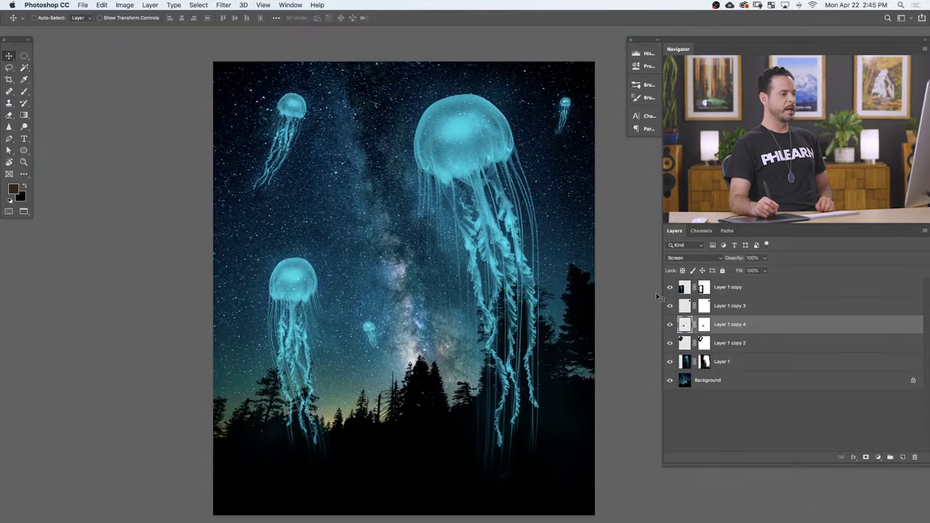
Step: Select Layer 1 copy and compare the composite with and without the jellyfish layers
{"action": "left_click", "coordinate": [739, 289]}
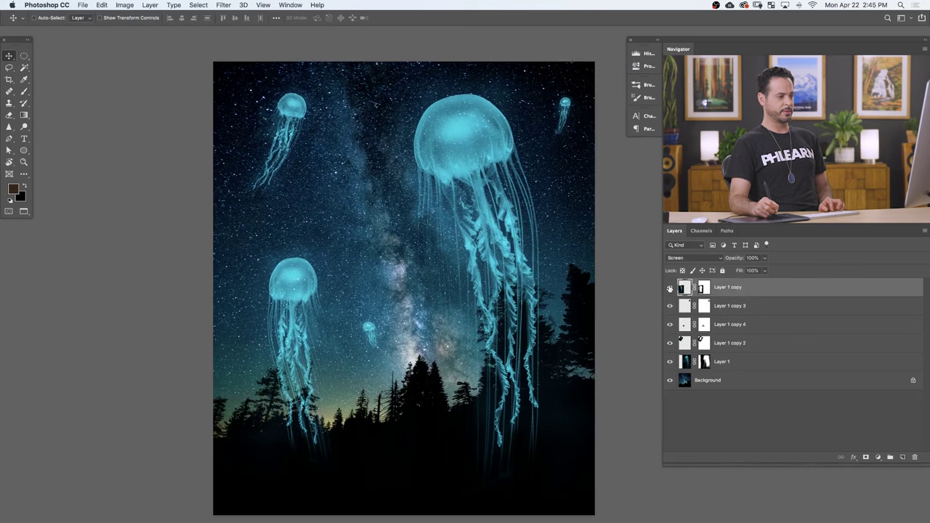
{"action": "left_click", "coordinate": [670, 361]}
{"action": "left_click", "coordinate": [670, 288]}
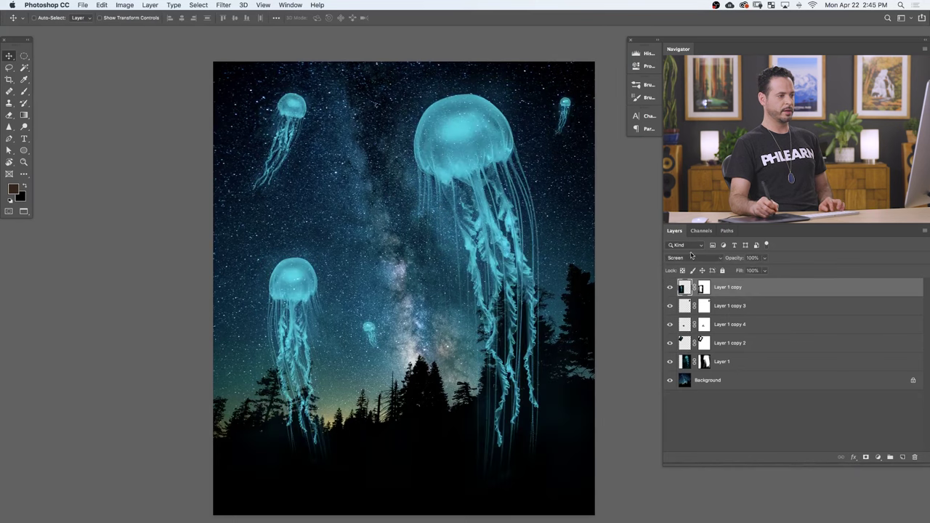
Step: Select all five jellyfish layers from Layer 1 copy through Layer 1 and convert them into one Smart Object
{"action": "left_click", "coordinate": [749, 363], "text": "shift"}
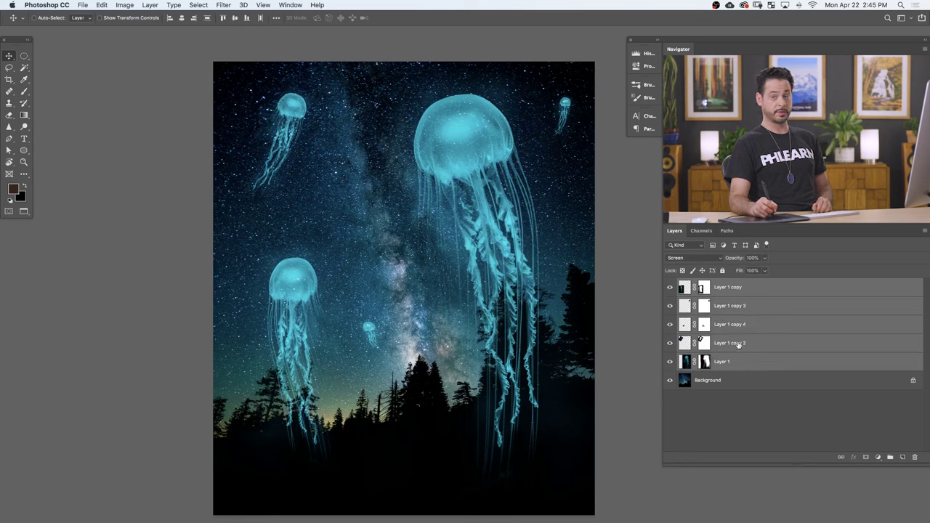
{"action": "right_click", "coordinate": [757, 291]}
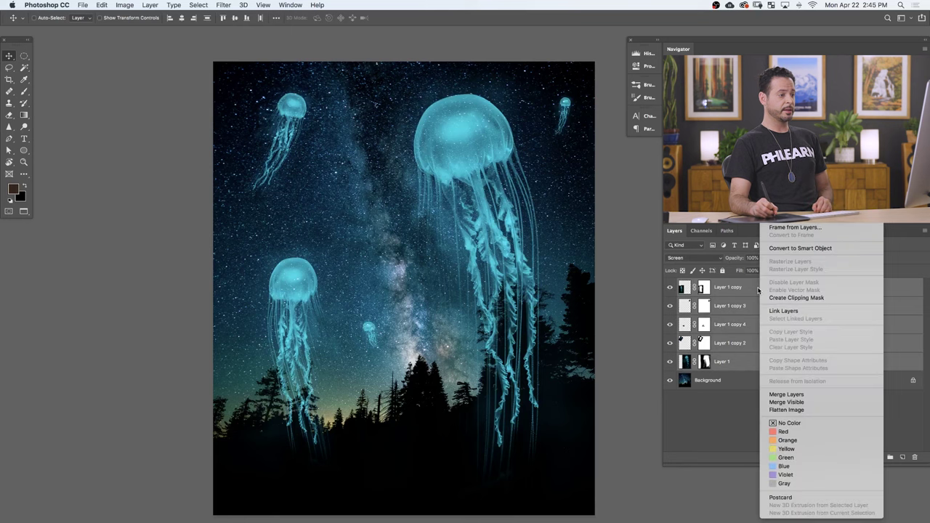
{"action": "left_click", "coordinate": [792, 250]}
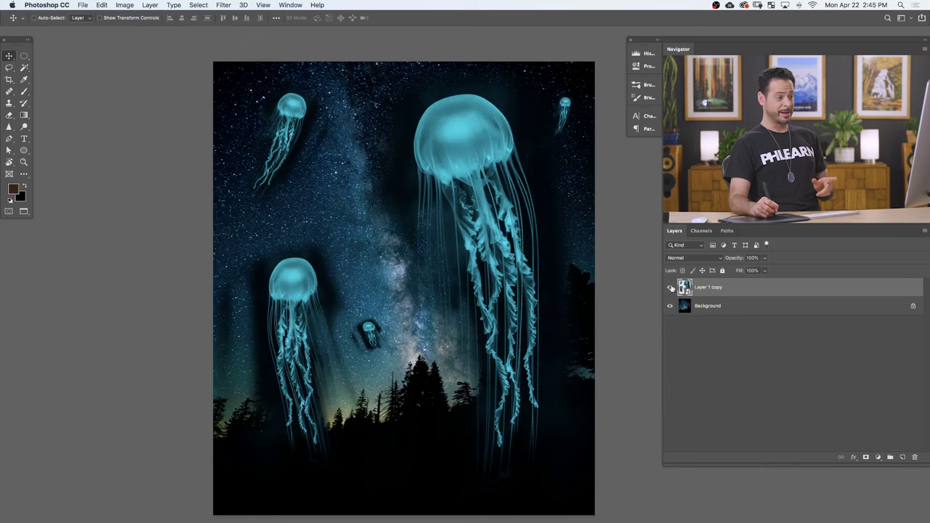
Step: Try the Lighten blend mode on the jellyfish Smart Object, set it to Screen and compare the image with and without it
{"action": "left_click", "coordinate": [691, 259]}
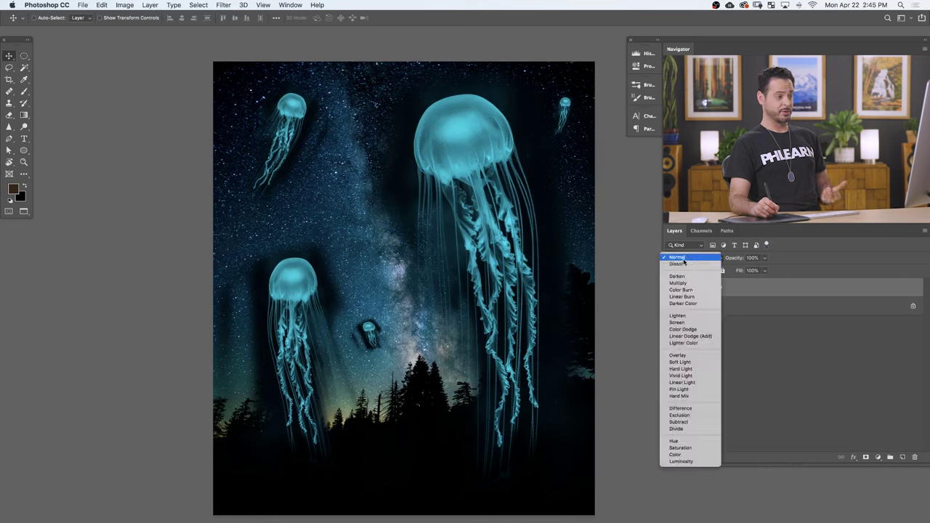
{"action": "left_click", "coordinate": [677, 315]}
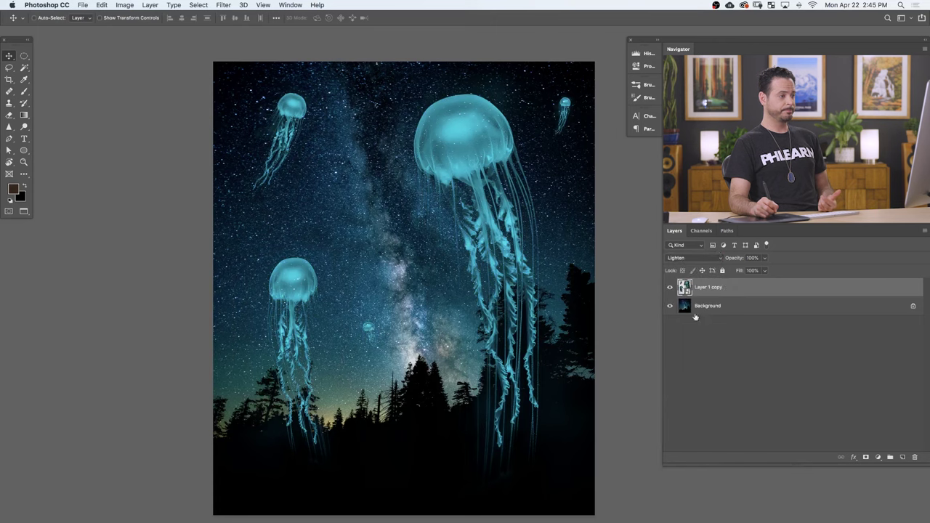
{"action": "left_click", "coordinate": [680, 261]}
{"action": "left_click", "coordinate": [682, 267]}
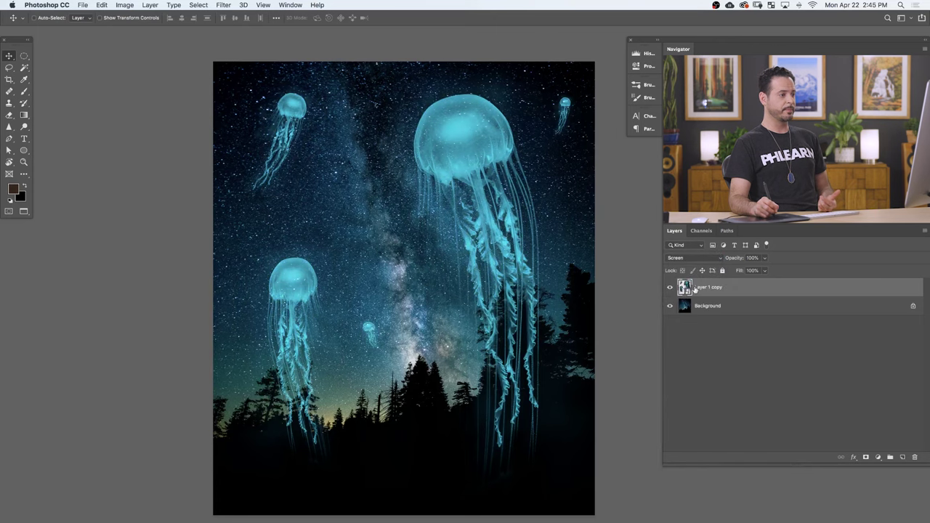
{"action": "left_click", "coordinate": [670, 288]}
{"action": "left_click", "coordinate": [670, 288]}
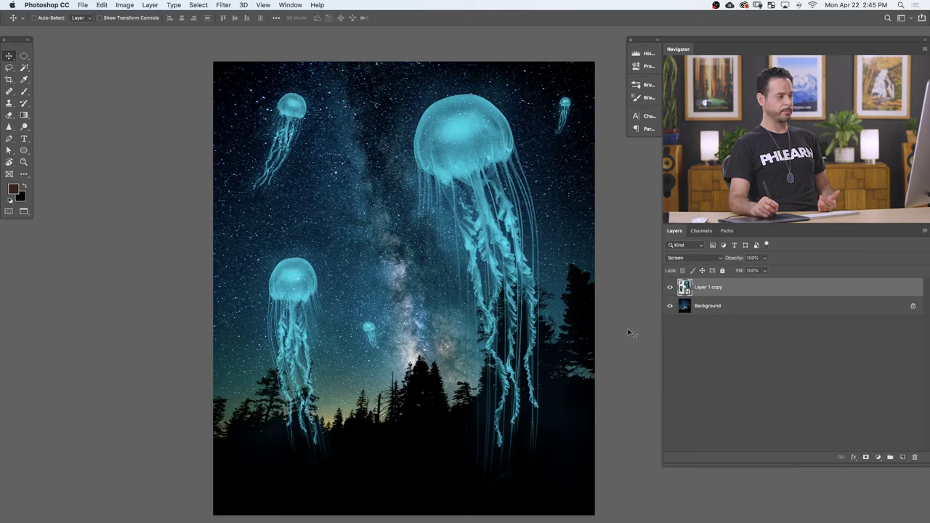
Step: Open the Smart Object's contents, shift the lower-left jellyfish slightly upward and close the contents document
{"action": "double_click", "coordinate": [684, 288]}
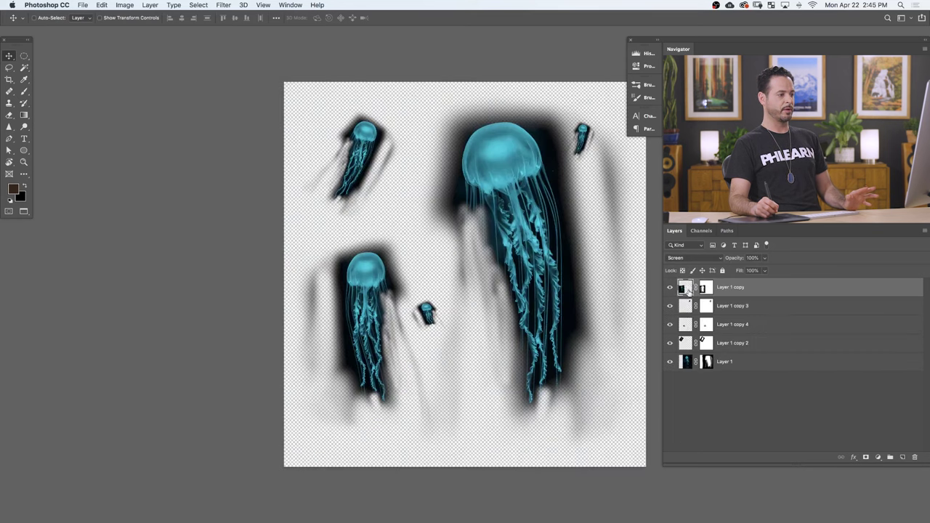
{"action": "mouse_move", "coordinate": [581, 322]}
{"action": "left_mouse_down"}
{"action": "mouse_move", "coordinate": [607, 336]}
{"action": "mouse_move", "coordinate": [575, 346]}
{"action": "mouse_move", "coordinate": [585, 331]}
{"action": "mouse_move", "coordinate": [570, 320]}
{"action": "left_mouse_up"}
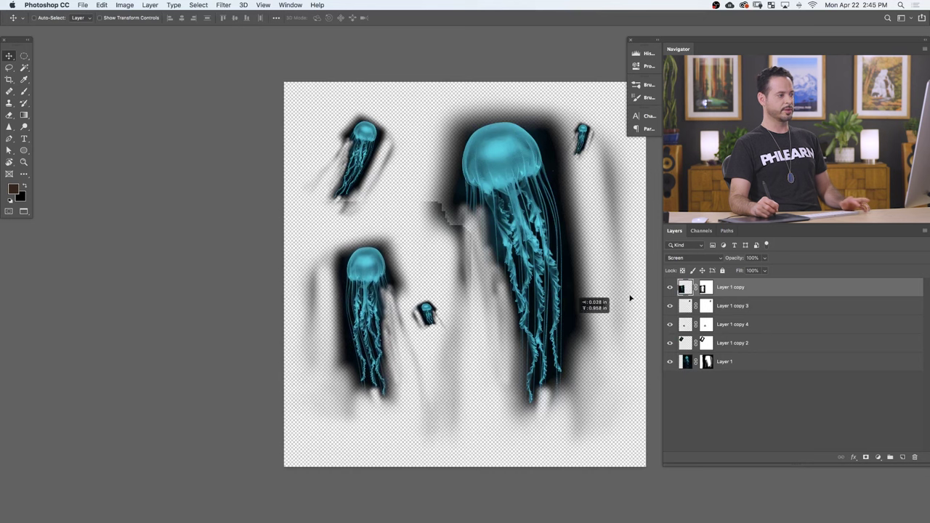
{"action": "key", "text": "super+w"}
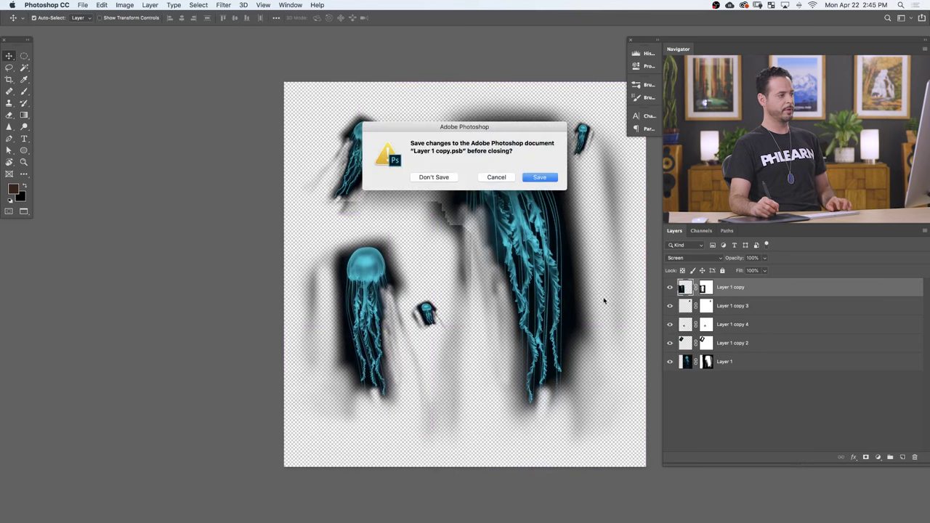
{"action": "key", "text": "Return"}
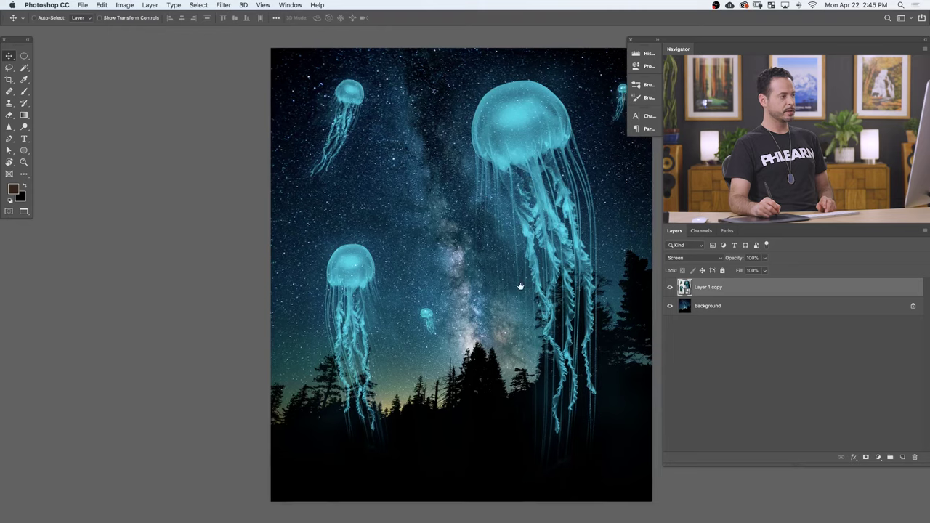
Step: Hide the jellyfish Smart Object and select the Background's black trees using Color Range with sampled black and a fuzziness of 55
{"action": "left_click_drag", "start_coordinate": [519, 284], "coordinate": [469, 279]}
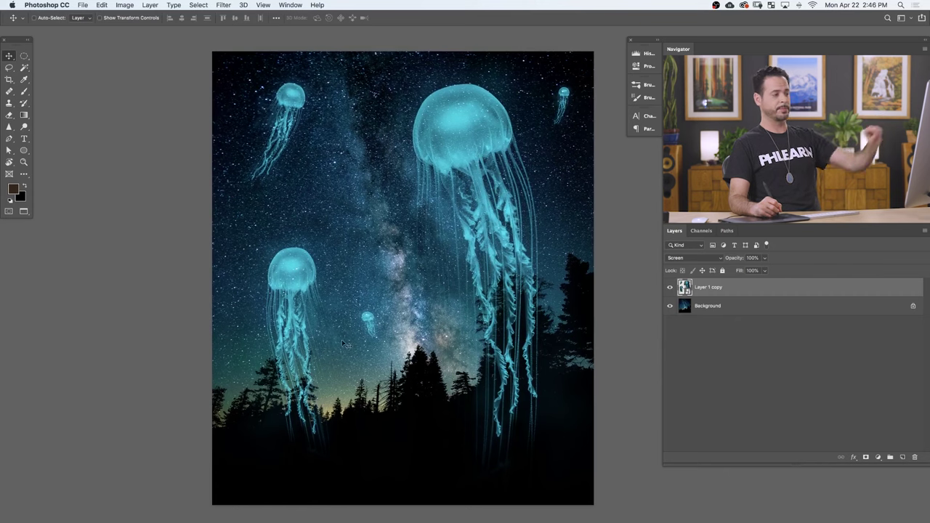
{"action": "left_click", "coordinate": [670, 287]}
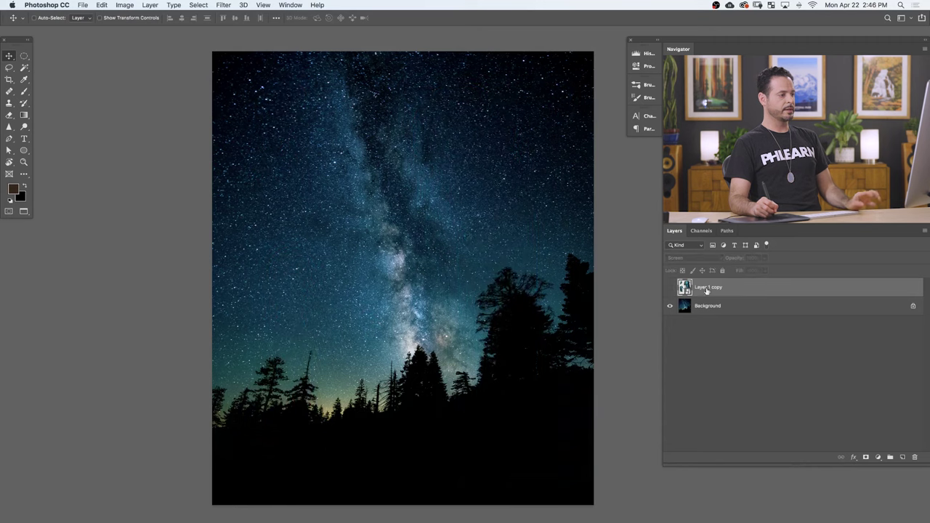
{"action": "left_click", "coordinate": [748, 308]}
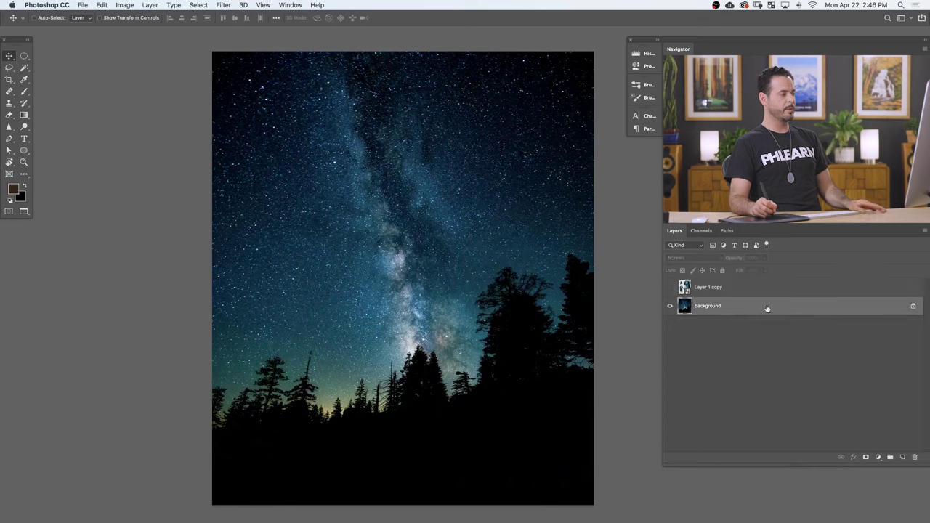
{"action": "left_click", "coordinate": [196, 6]}
{"action": "left_click", "coordinate": [240, 94]}
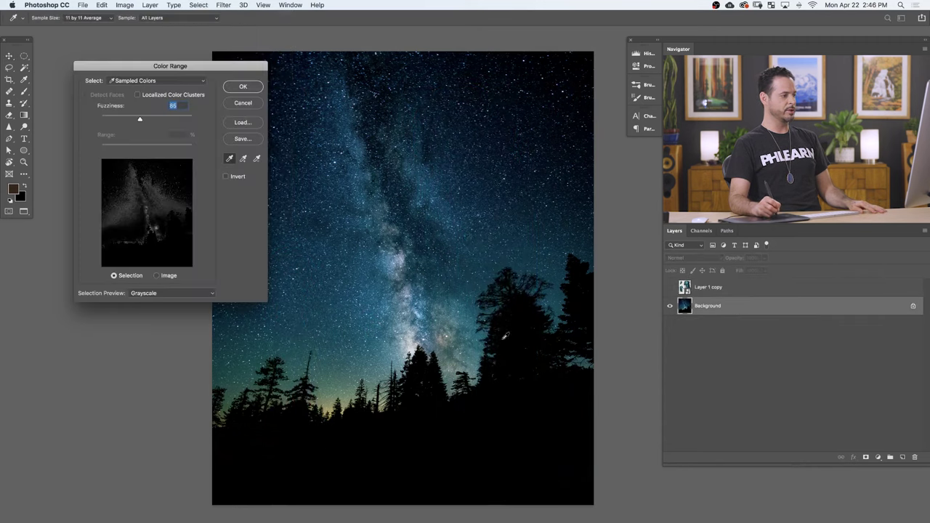
{"action": "left_click", "coordinate": [480, 420]}
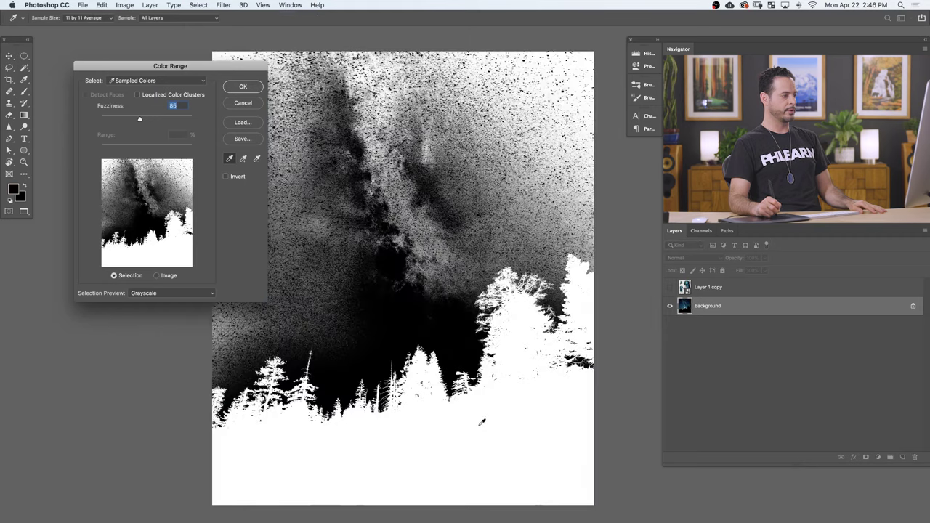
{"action": "left_click_drag", "start_coordinate": [139, 120], "coordinate": [126, 120]}
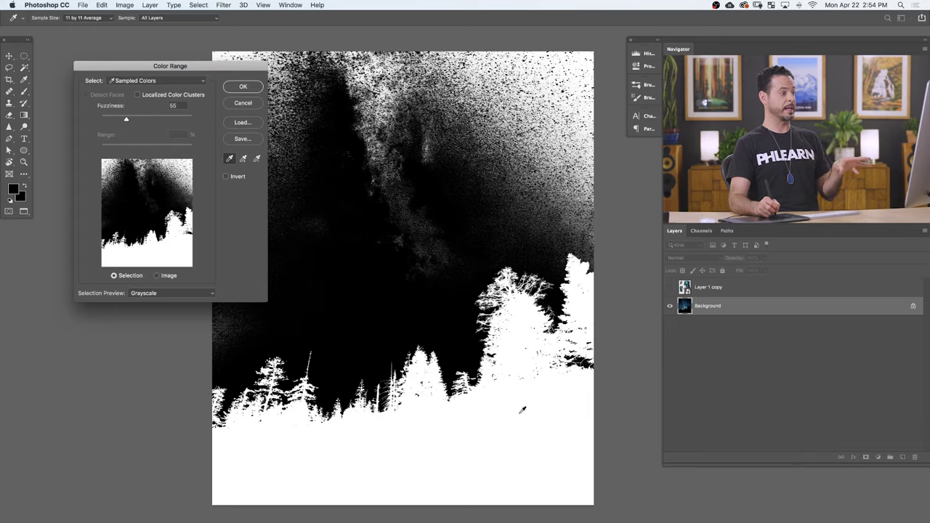
{"action": "left_click", "coordinate": [243, 87]}
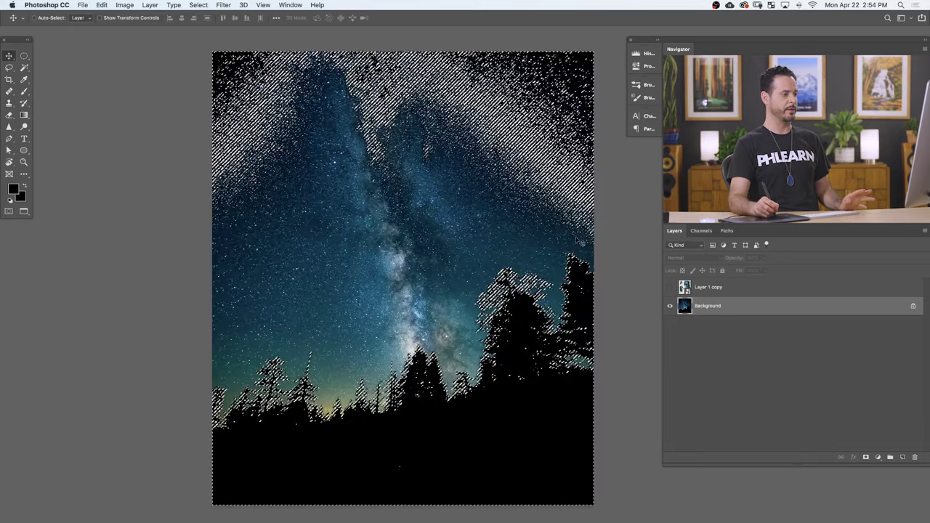
Step: Show the jellyfish Smart Object again, add a layer mask to it from the tree selection and invert the mask
{"action": "left_click", "coordinate": [670, 288]}
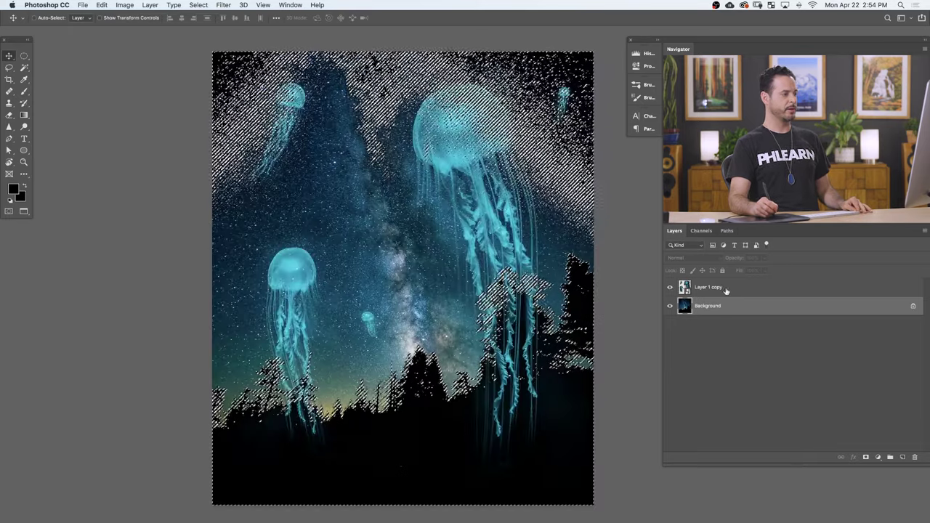
{"action": "left_click", "coordinate": [735, 290]}
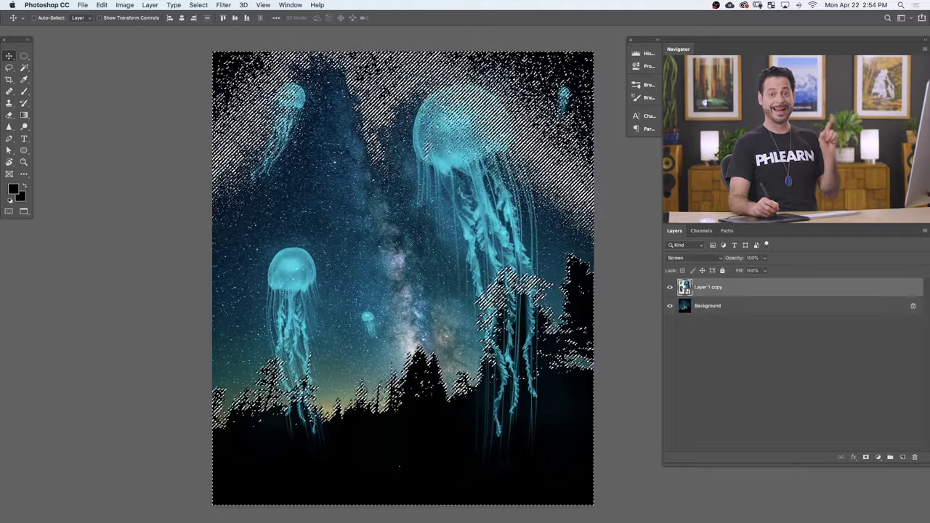
{"action": "left_click", "coordinate": [864, 458]}
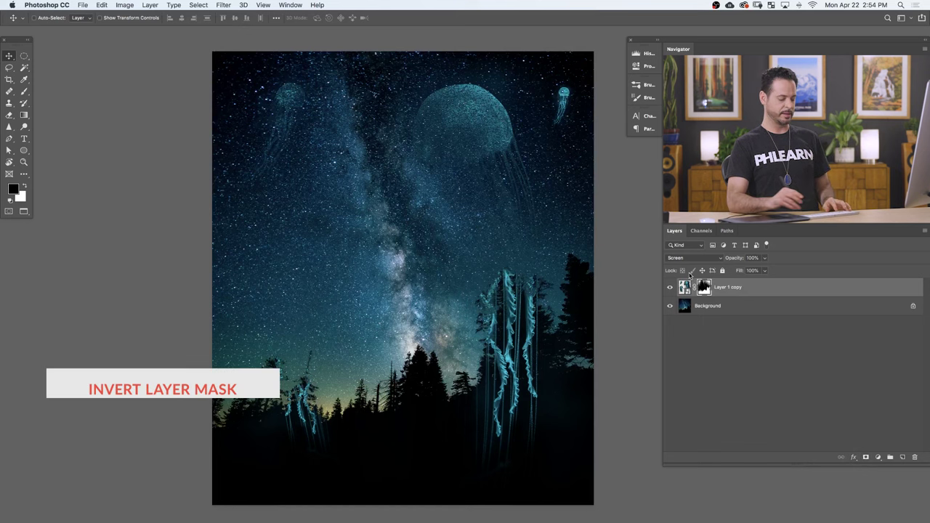
{"action": "key", "text": "super+i"}
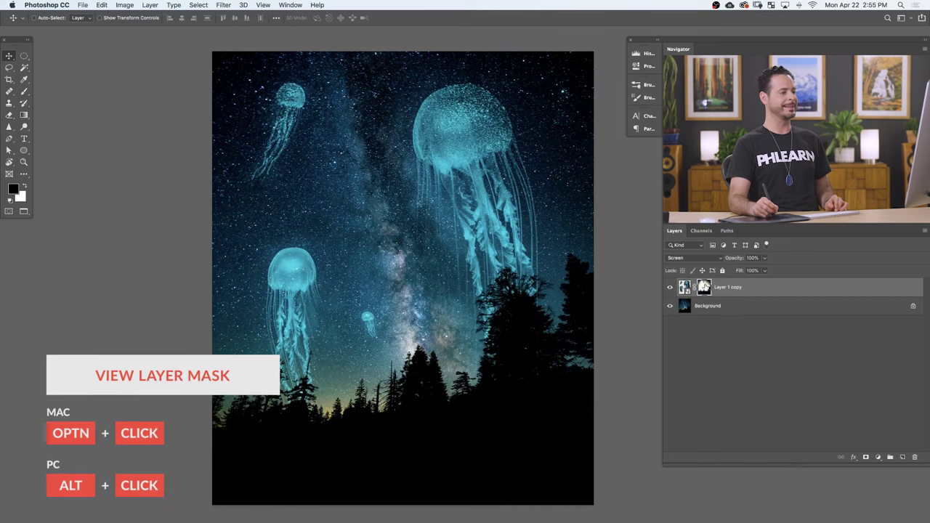
Step: Display the layer mask on its own, lasso the sky area above the treetops, fill it with white and deselect
{"action": "left_click", "coordinate": [703, 287], "text": "alt"}
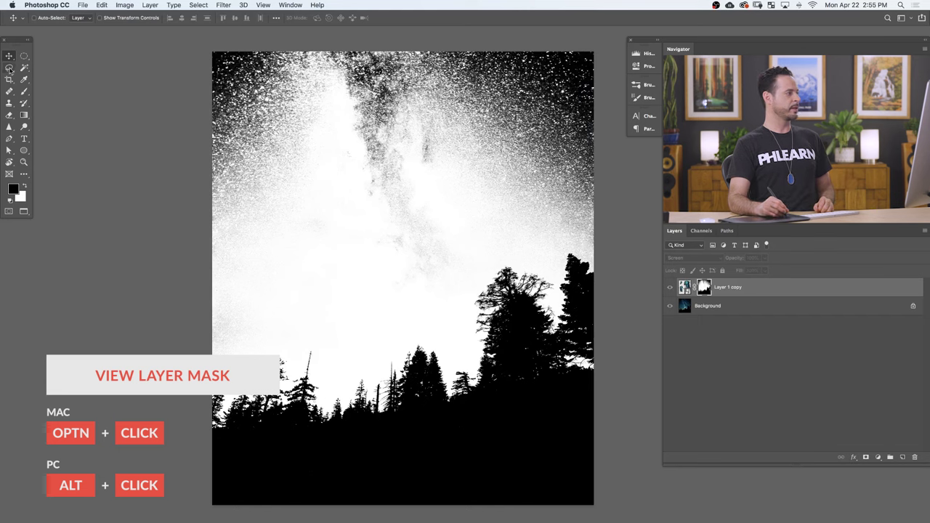
{"action": "key", "text": "l"}
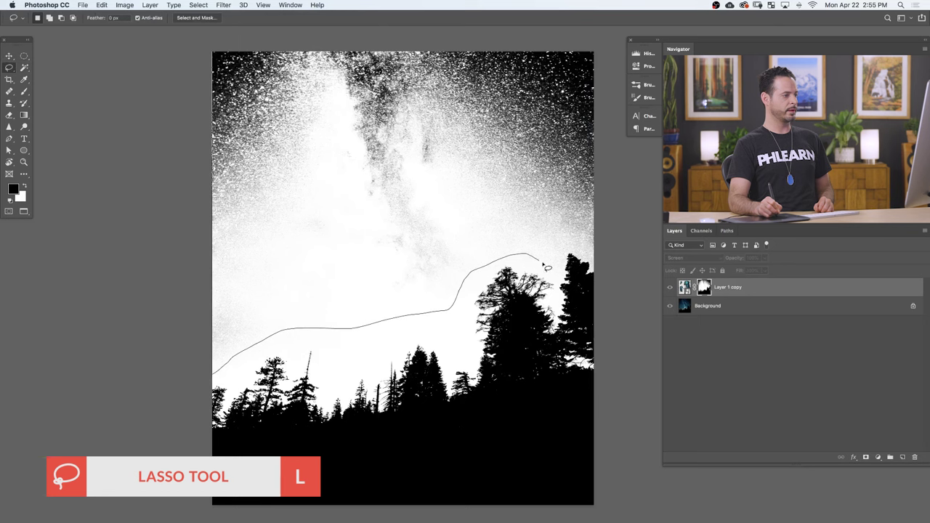
{"action": "left_click_drag", "start_coordinate": [574, 251], "coordinate": [643, 195]}
{"action": "left_click_drag", "start_coordinate": [227, 25], "coordinate": [208, 124]}
{"action": "left_click", "coordinate": [102, 5]}
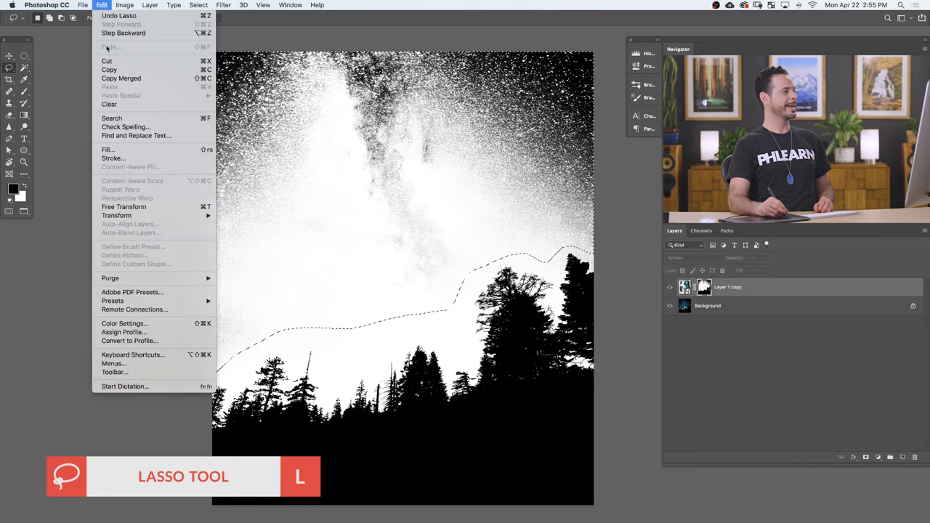
{"action": "left_click", "coordinate": [108, 149]}
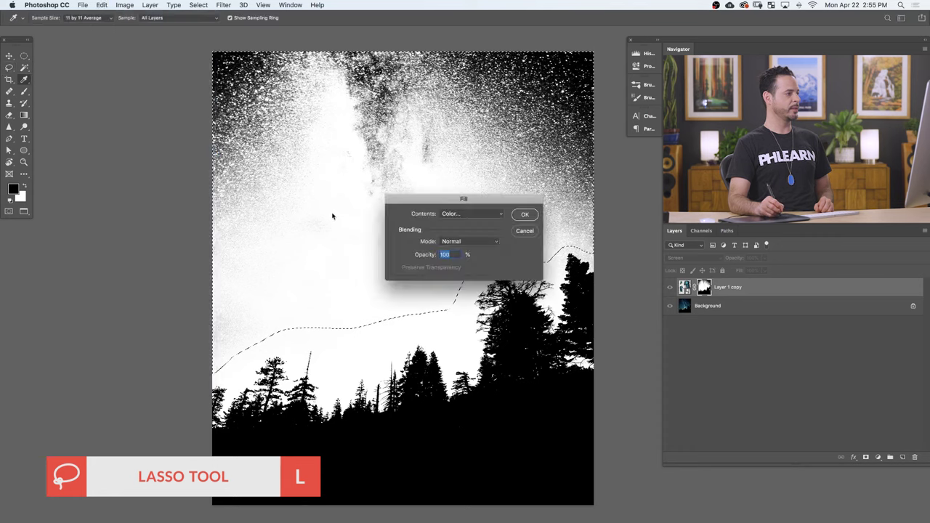
{"action": "left_click", "coordinate": [469, 213]}
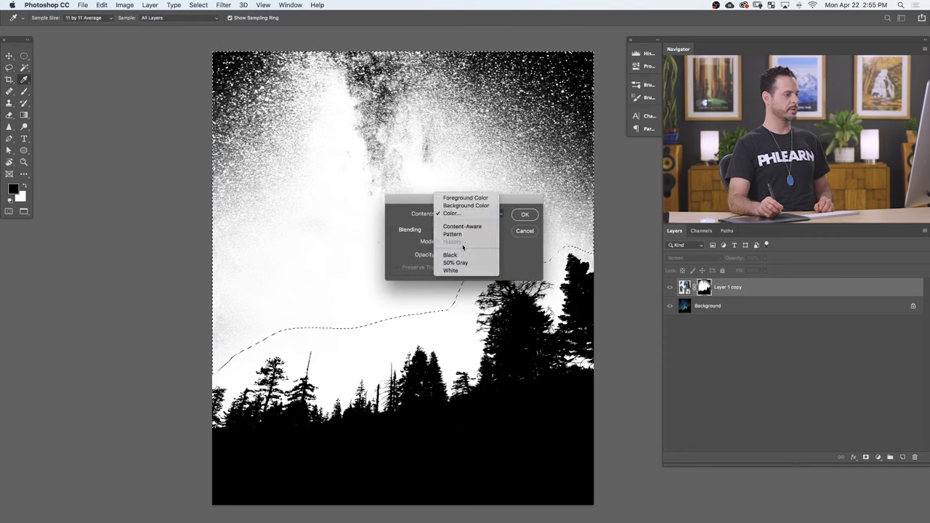
{"action": "left_click", "coordinate": [452, 269]}
{"action": "left_click", "coordinate": [526, 215]}
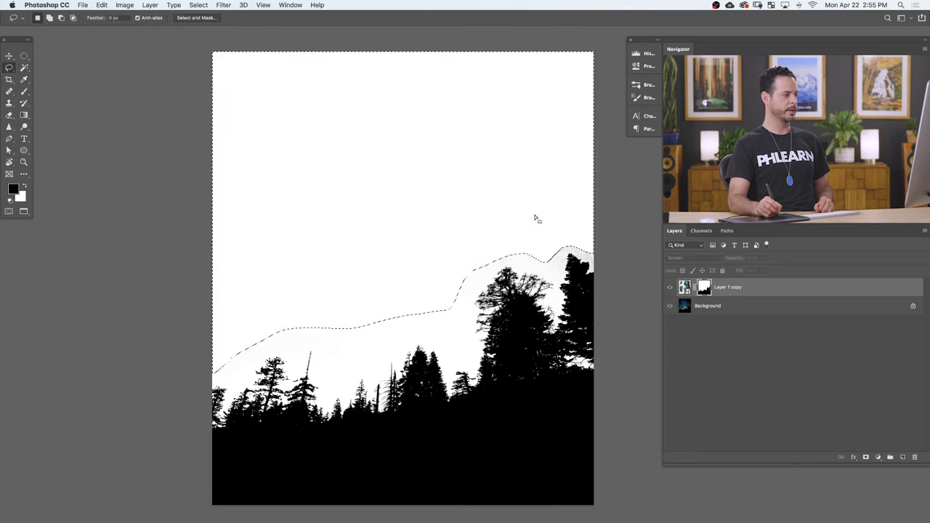
{"action": "key", "text": "ctrl+d"}
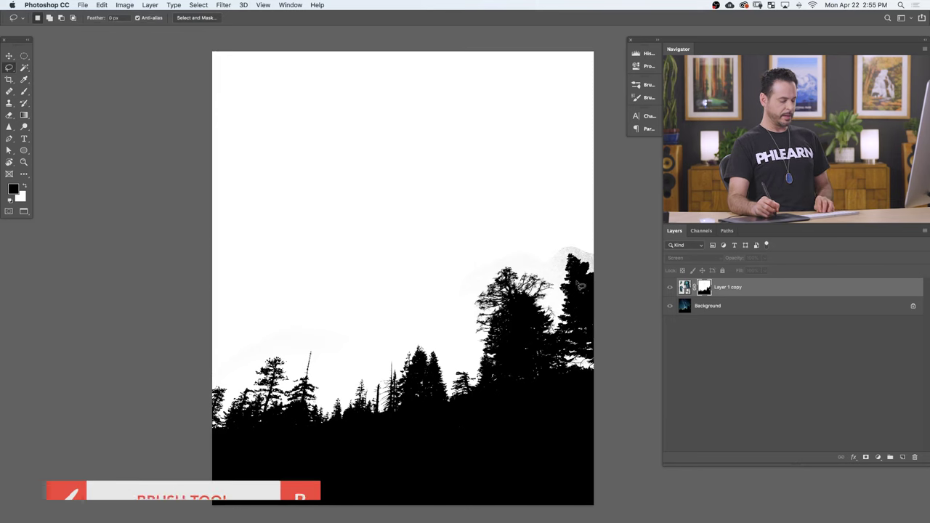
Step: Paint white with an Overlay-mode brush on the mask to clear the gray residue around the tall trees on the right
{"action": "key", "text": "b"}
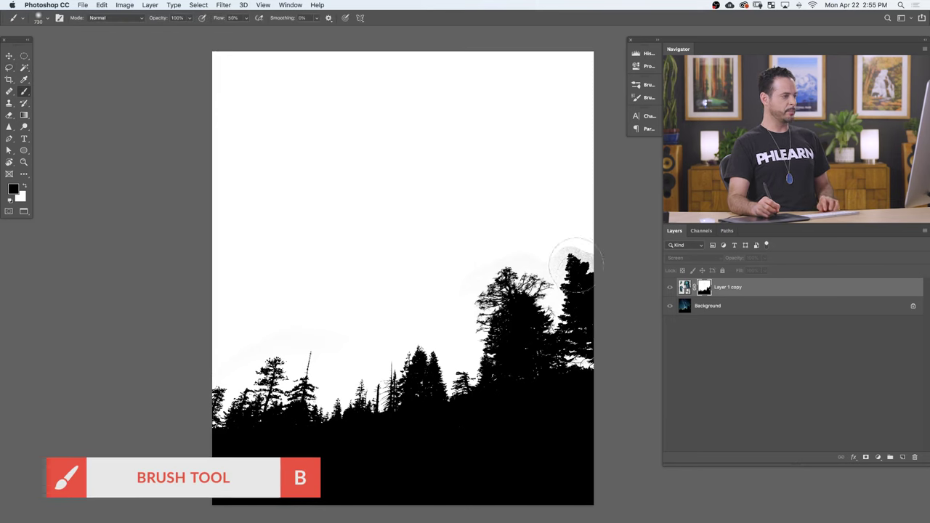
{"action": "left_click", "coordinate": [104, 21]}
{"action": "left_click", "coordinate": [100, 89]}
{"action": "key", "text": "x"}
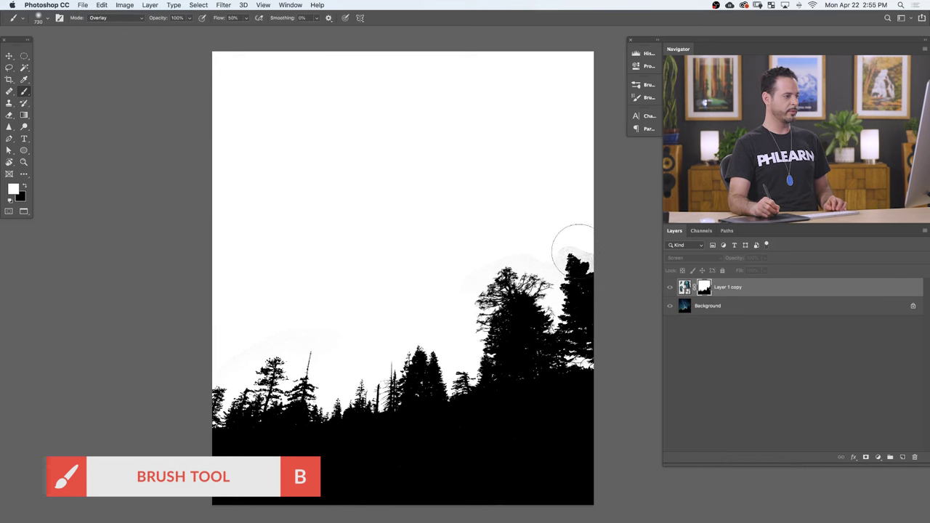
{"action": "left_click_drag", "start_coordinate": [568, 272], "coordinate": [632, 273]}
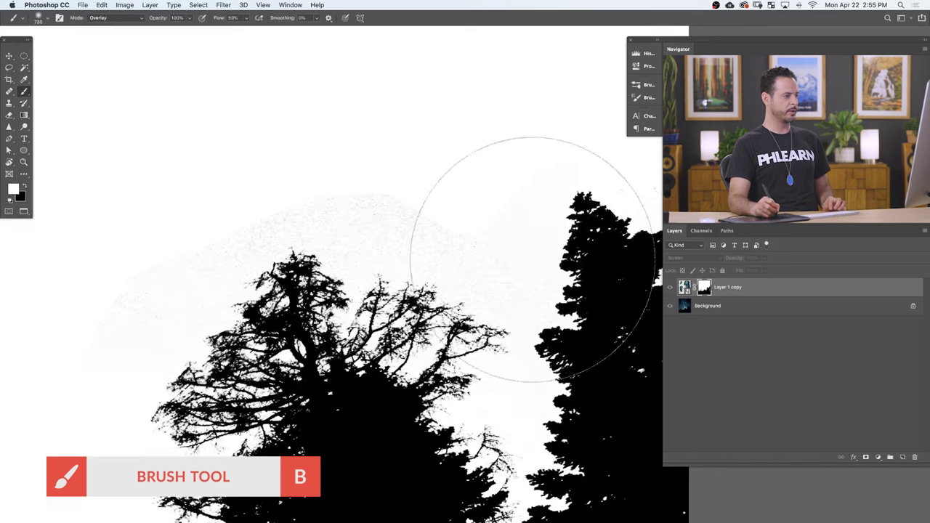
{"action": "mouse_move", "coordinate": [468, 260]}
{"action": "left_mouse_down"}
{"action": "mouse_move", "coordinate": [494, 182]}
{"action": "mouse_move", "coordinate": [380, 203]}
{"action": "mouse_move", "coordinate": [328, 178]}
{"action": "mouse_move", "coordinate": [116, 283]}
{"action": "left_mouse_up"}
{"action": "left_click_drag", "start_coordinate": [466, 289], "coordinate": [293, 335]}
{"action": "left_click_drag", "start_coordinate": [500, 171], "coordinate": [459, 188]}
Step: Paint white with the Overlay-mode brush over the remaining gray residue in the mask's sky above the middle and left treetops
{"action": "left_click_drag", "start_coordinate": [18, 475], "coordinate": [380, 260]}
{"action": "left_click_drag", "start_coordinate": [190, 400], "coordinate": [464, 91]}
{"action": "left_click_drag", "start_coordinate": [125, 282], "coordinate": [522, 286]}
{"action": "left_click_drag", "start_coordinate": [279, 300], "coordinate": [574, 399]}
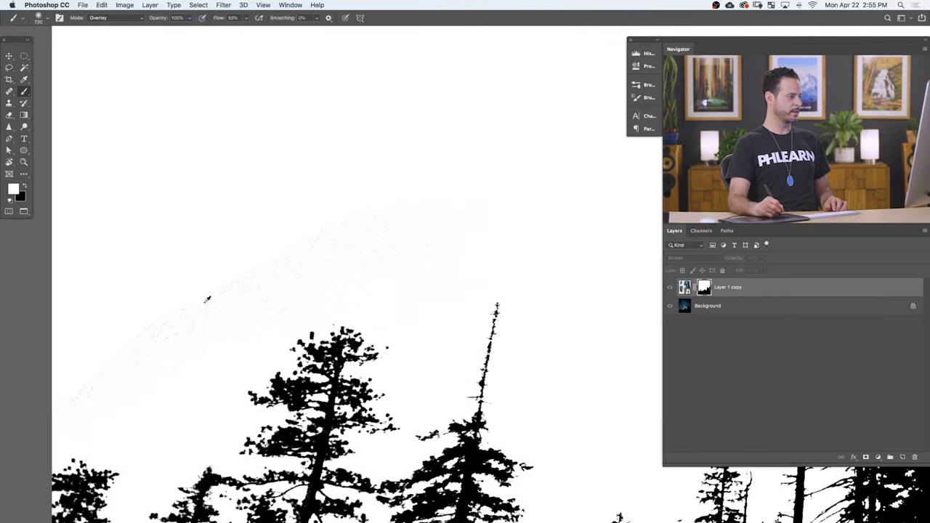
{"action": "mouse_move", "coordinate": [301, 248]}
{"action": "left_mouse_down"}
{"action": "mouse_move", "coordinate": [477, 195]}
{"action": "mouse_move", "coordinate": [232, 249]}
{"action": "mouse_move", "coordinate": [147, 351]}
{"action": "mouse_move", "coordinate": [189, 296]}
{"action": "mouse_move", "coordinate": [166, 271]}
{"action": "left_mouse_up"}
{"action": "left_click_drag", "start_coordinate": [389, 276], "coordinate": [321, 282]}
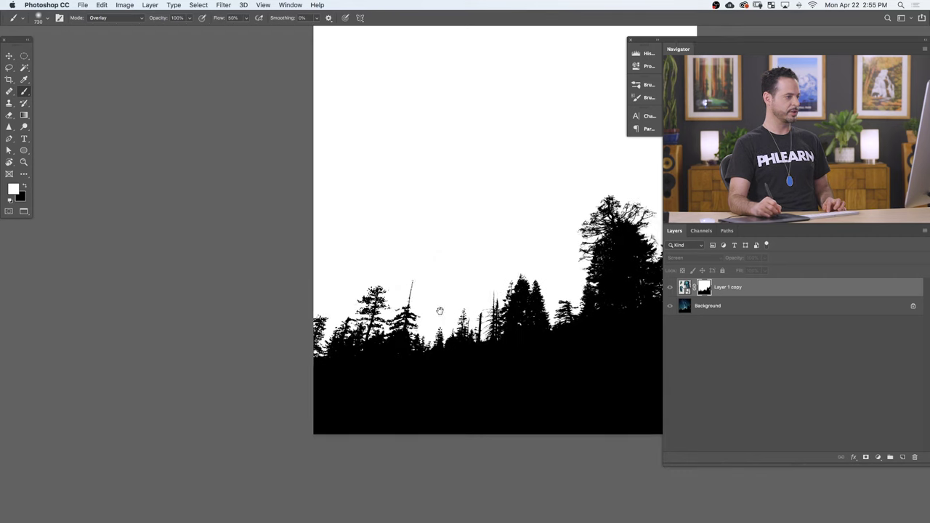
{"action": "left_click_drag", "start_coordinate": [440, 311], "coordinate": [277, 363]}
{"action": "left_click_drag", "start_coordinate": [372, 288], "coordinate": [396, 287]}
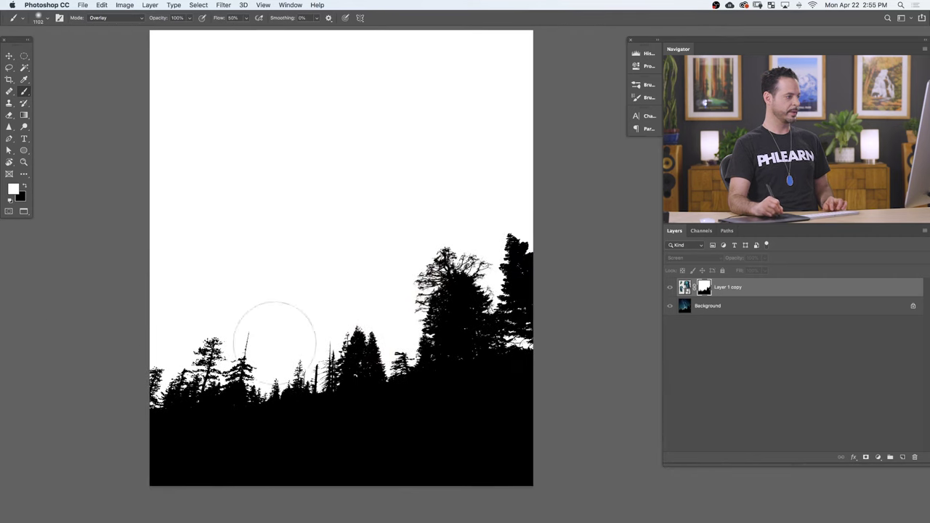
{"action": "left_click_drag", "start_coordinate": [278, 183], "coordinate": [265, 223]}
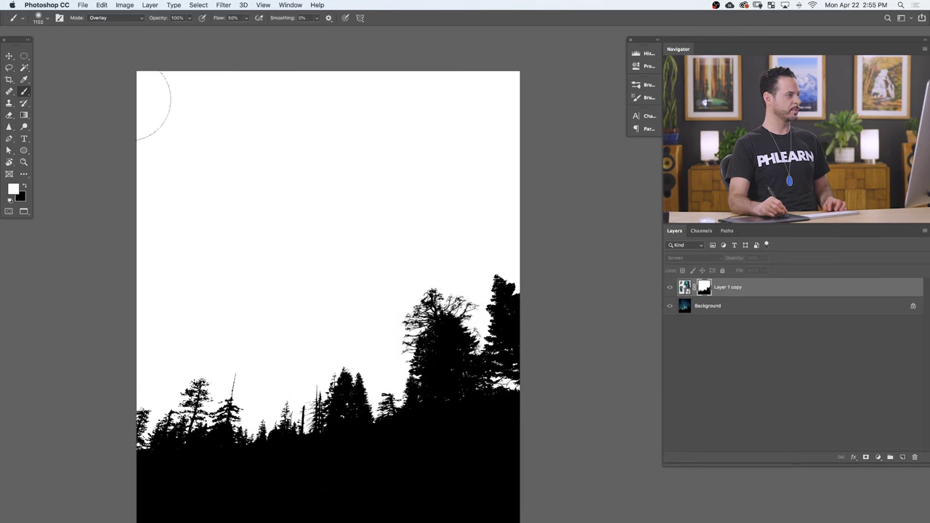
Step: Set the brush mode back to Normal and switch from the mask-only view to the full composite
{"action": "left_click", "coordinate": [111, 18]}
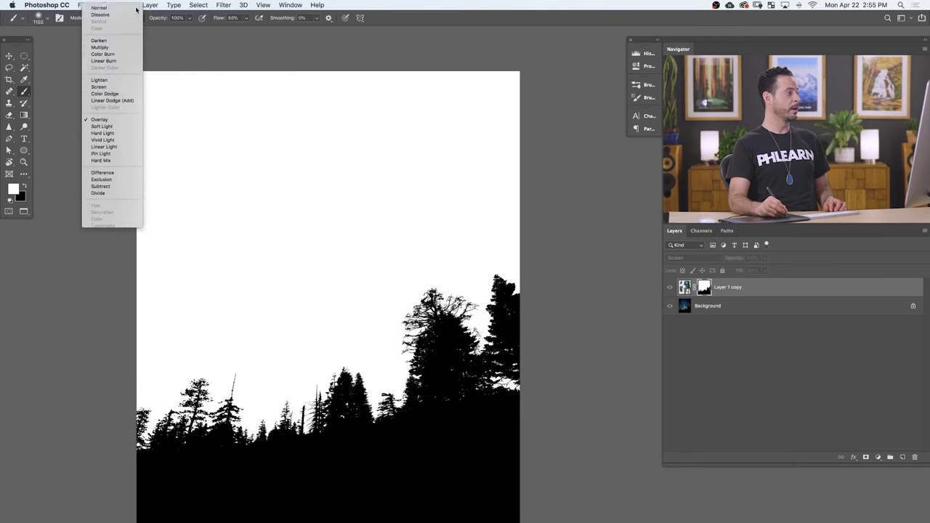
{"action": "left_click", "coordinate": [136, 8]}
{"action": "left_click_drag", "start_coordinate": [358, 298], "coordinate": [368, 275]}
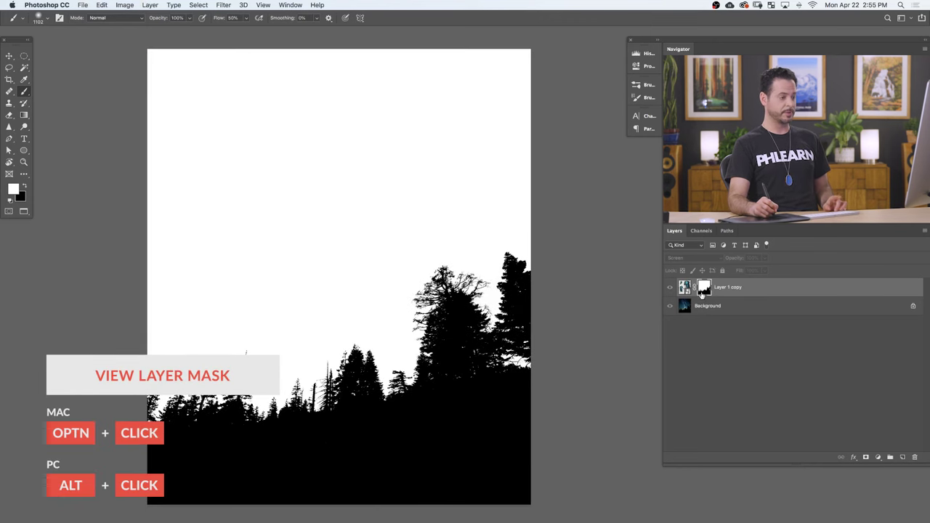
{"action": "left_click", "coordinate": [703, 289], "text": "alt"}
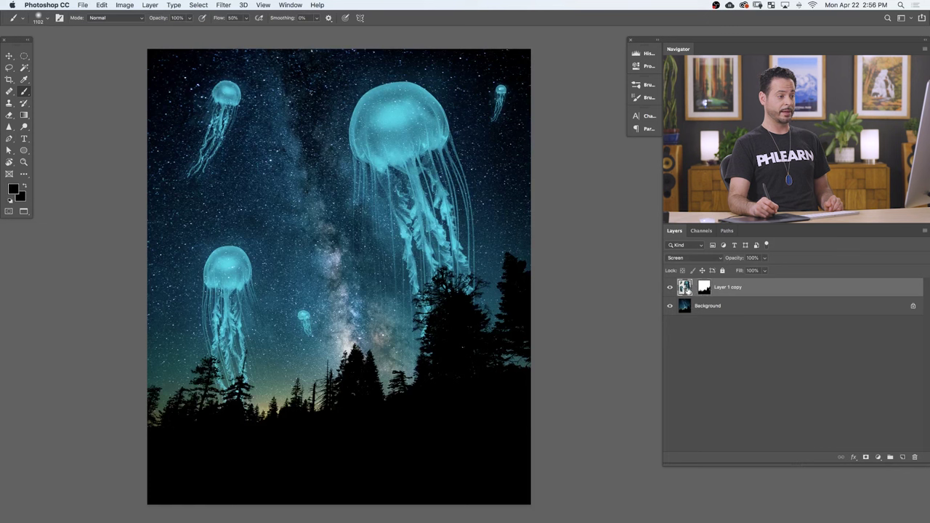
Step: Apply a Motion Blur smart filter to the jellyfish Smart Object with an angle of -4° and a distance of 16 pixels
{"action": "key", "text": "v"}
{"action": "left_click_drag", "start_coordinate": [438, 244], "coordinate": [475, 204]}
{"action": "left_click_drag", "start_coordinate": [424, 311], "coordinate": [447, 334]}
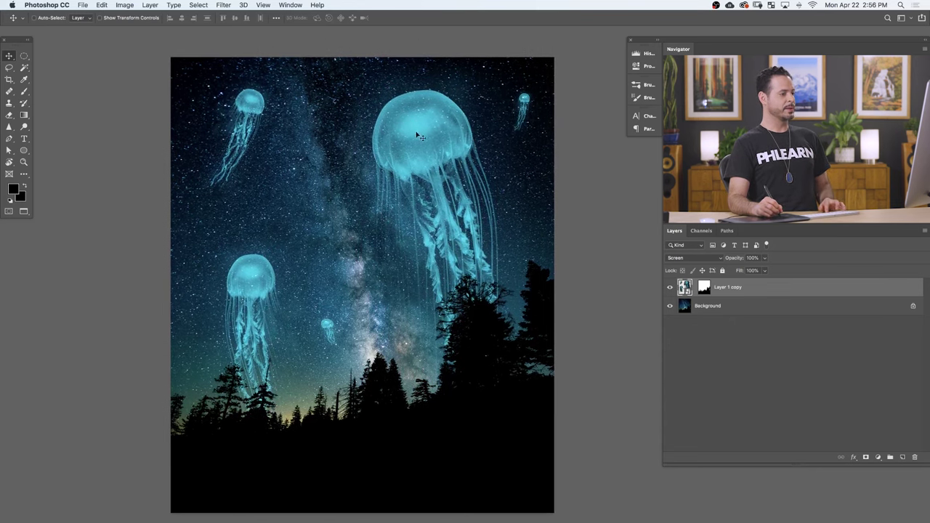
{"action": "left_click_drag", "start_coordinate": [390, 124], "coordinate": [406, 123]}
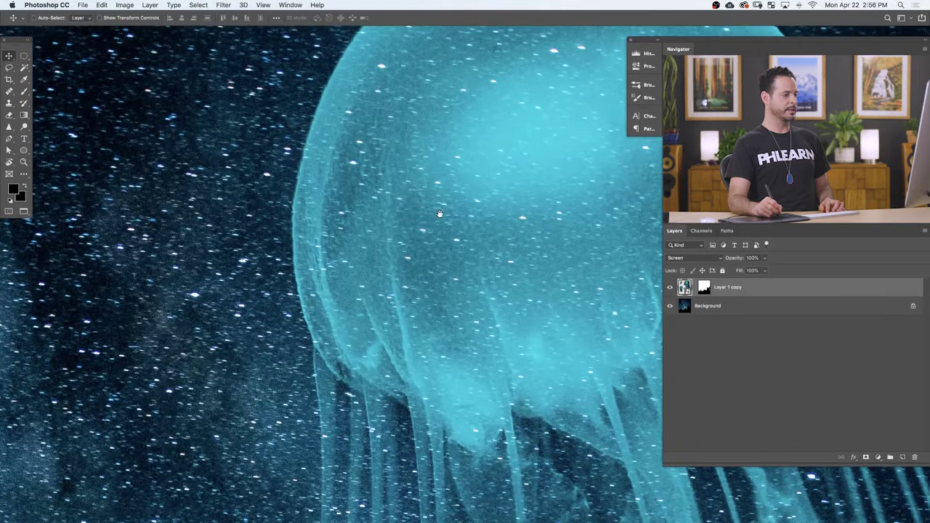
{"action": "left_click_drag", "start_coordinate": [440, 214], "coordinate": [455, 232]}
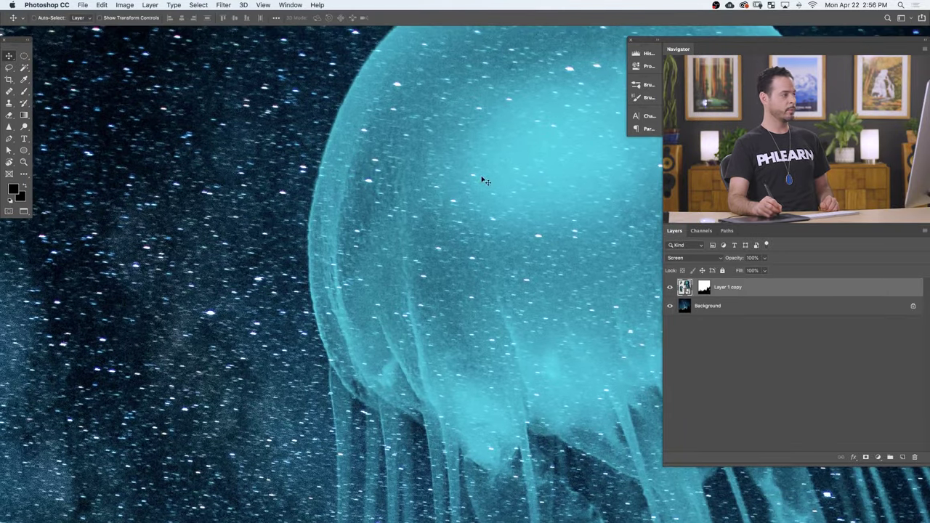
{"action": "left_click", "coordinate": [223, 5]}
{"action": "mouse_move", "coordinate": [236, 114]}
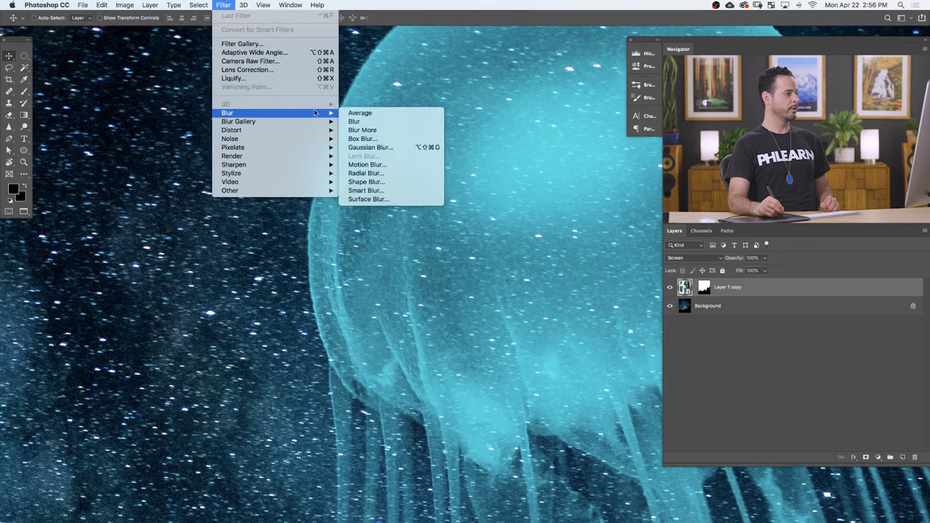
{"action": "left_click", "coordinate": [384, 165]}
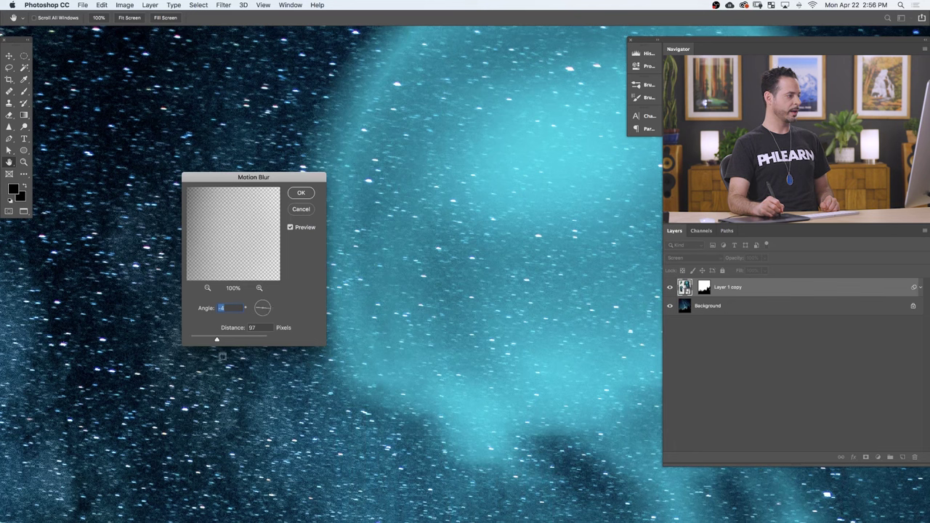
{"action": "left_click", "coordinate": [200, 340]}
{"action": "left_click_drag", "start_coordinate": [200, 340], "coordinate": [196, 340]}
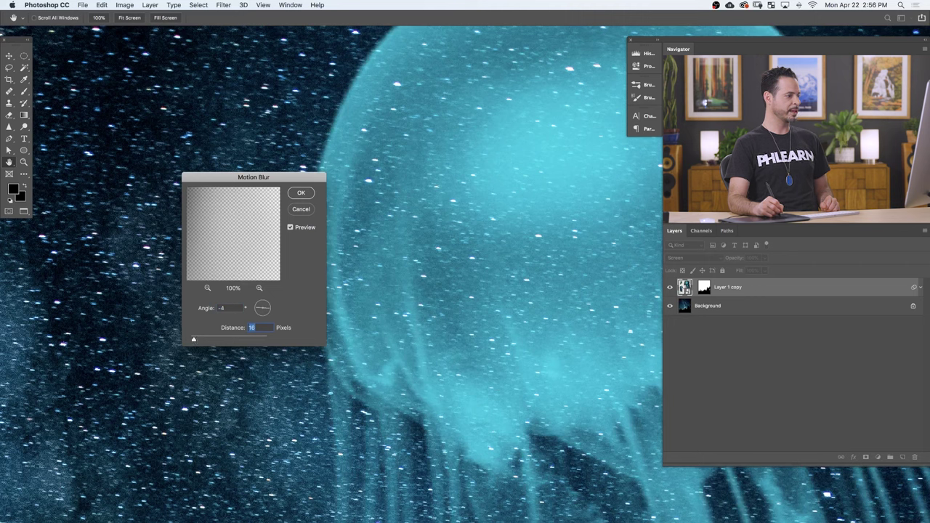
{"action": "left_click", "coordinate": [298, 196]}
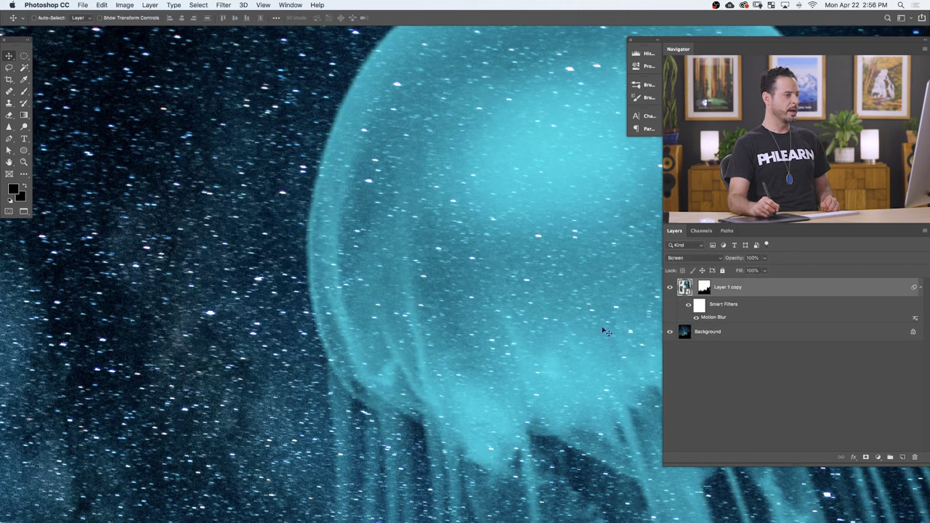
Step: Duplicate the Background layer beneath the jellyfish Smart Object
{"action": "left_click_drag", "start_coordinate": [525, 325], "coordinate": [413, 335]}
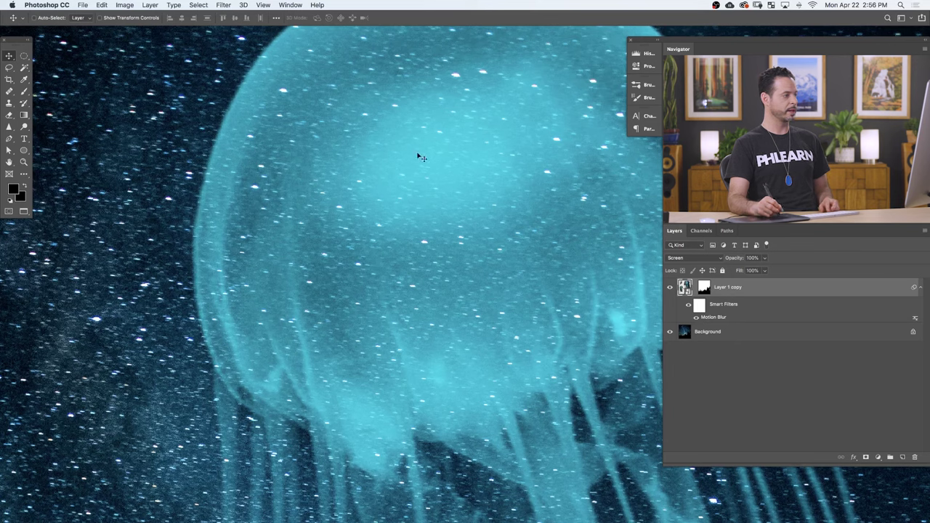
{"action": "key", "text": "super+minus"}
{"action": "key", "text": "super+minus"}
{"action": "key", "text": "super+minus"}
{"action": "key", "text": "super+minus"}
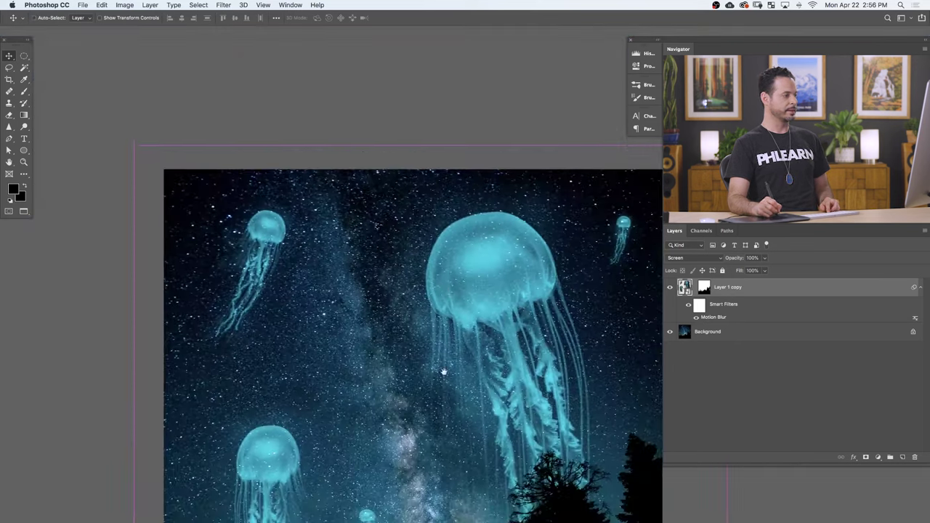
{"action": "left_click_drag", "start_coordinate": [442, 371], "coordinate": [415, 245]}
{"action": "scroll", "coordinate": [443, 247], "scroll_direction": "down", "scroll_amount": 3}
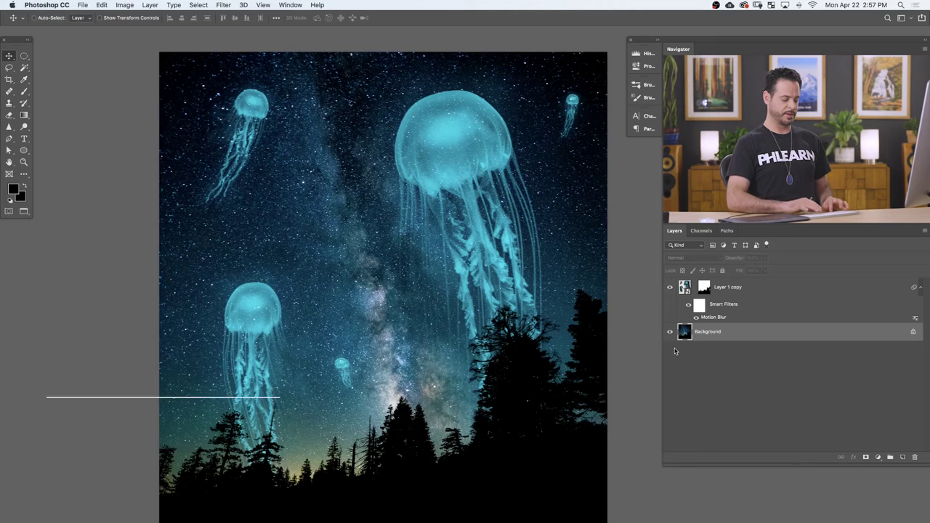
{"action": "key", "text": "super+j"}
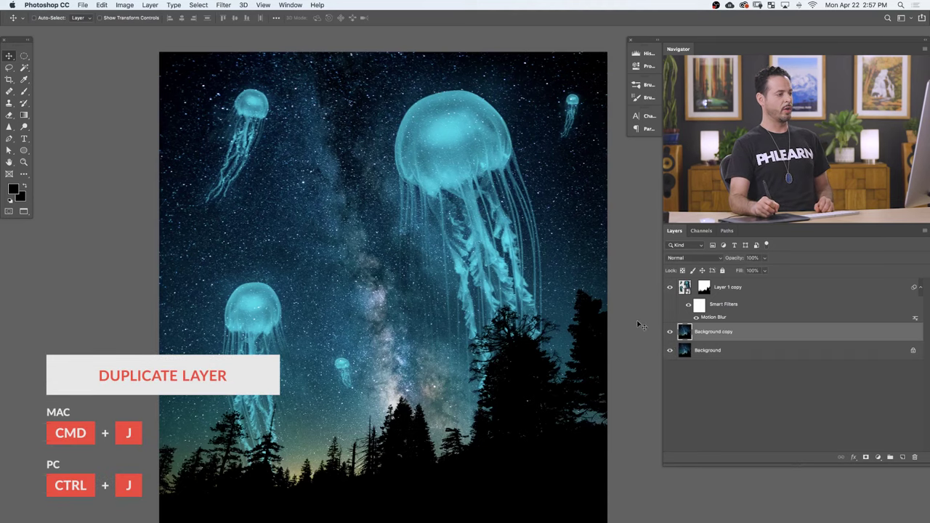
{"action": "left_click_drag", "start_coordinate": [436, 128], "coordinate": [449, 214]}
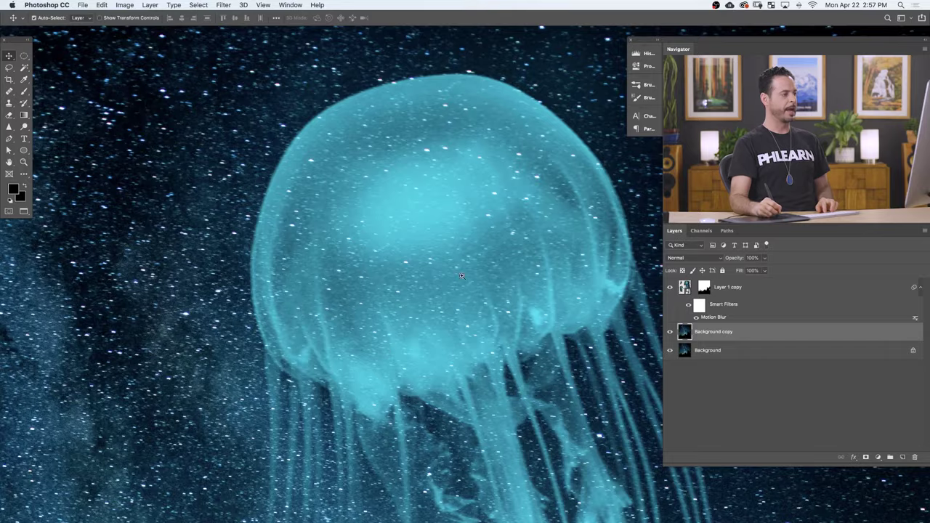
{"action": "key", "text": "ctrl+minus"}
{"action": "scroll", "coordinate": [656, 292], "scroll_direction": "down", "scroll_amount": 2}
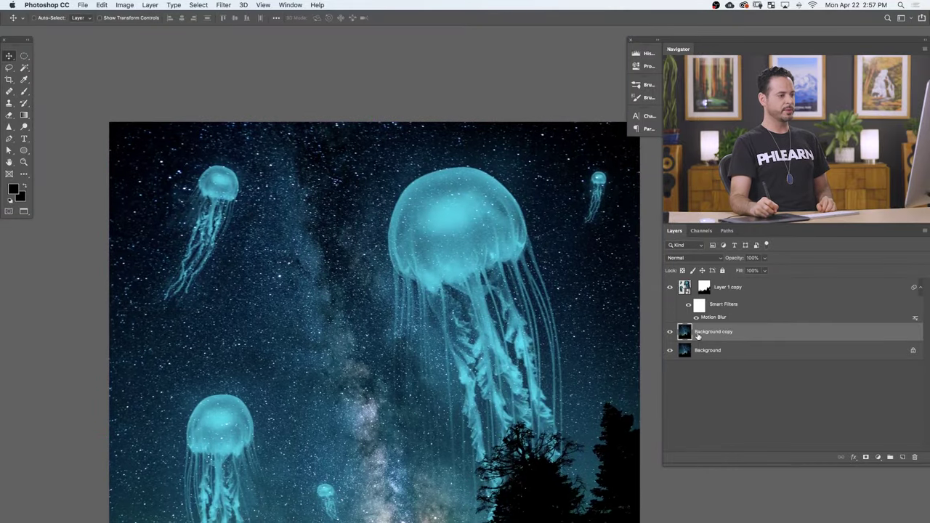
Step: Open the Background copy in Liquify, show the All Layers backdrop In Front at 54 opacity and choose the Bloat tool
{"action": "left_click", "coordinate": [223, 5]}
{"action": "left_click", "coordinate": [270, 62]}
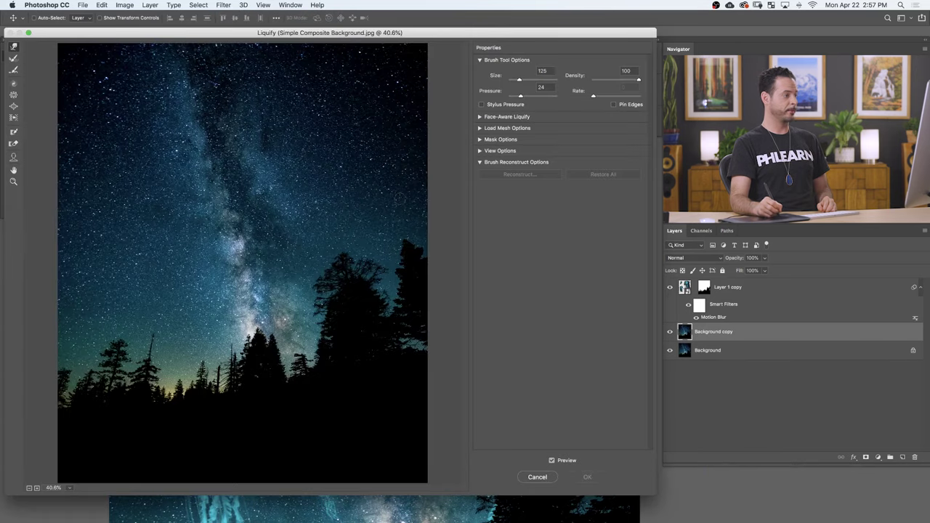
{"action": "left_click", "coordinate": [480, 150]}
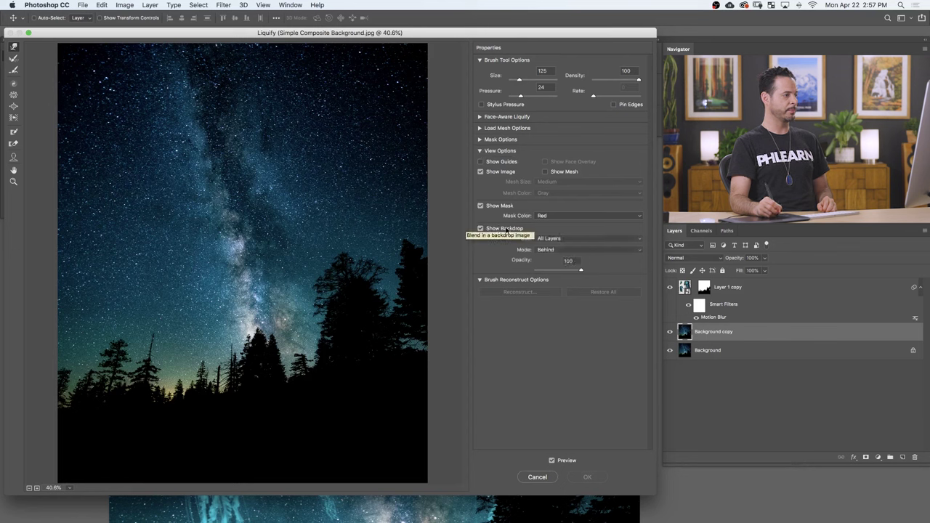
{"action": "left_click", "coordinate": [561, 239]}
{"action": "left_click", "coordinate": [560, 240]}
{"action": "left_click", "coordinate": [565, 249]}
{"action": "left_click", "coordinate": [568, 241]}
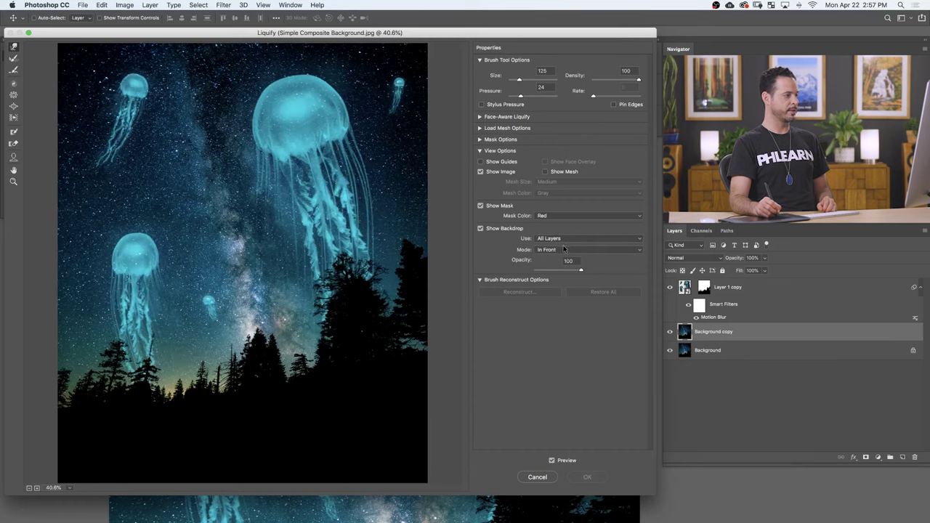
{"action": "left_click_drag", "start_coordinate": [568, 268], "coordinate": [561, 268]}
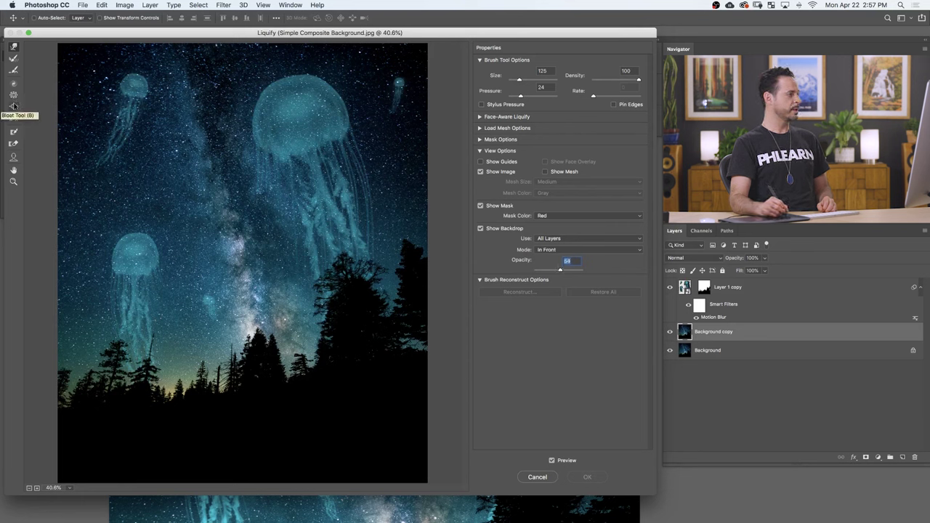
{"action": "left_click", "coordinate": [14, 106]}
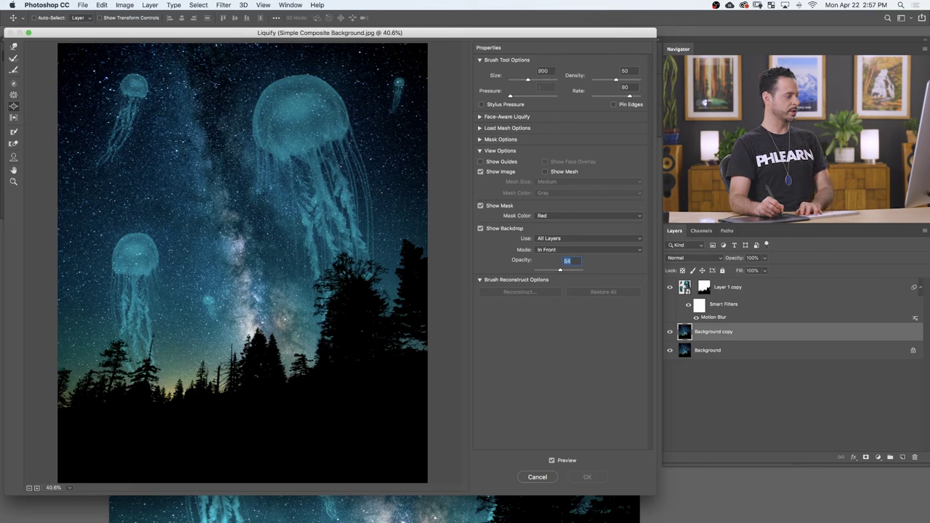
Step: Try the Bloat tool on the sky with the backdrop hidden, undo the bulges and show the backdrop again
{"action": "left_click", "coordinate": [480, 229]}
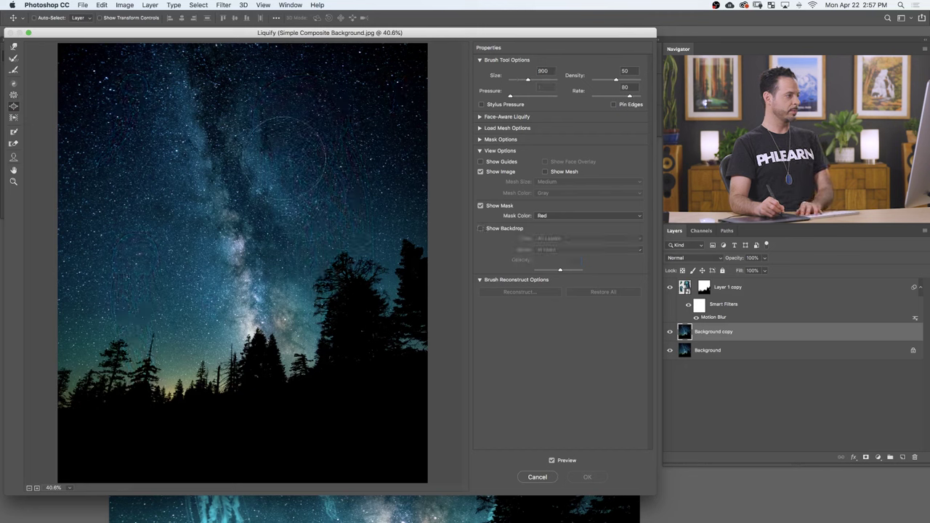
{"action": "left_click_drag", "start_coordinate": [282, 168], "coordinate": [279, 166]}
{"action": "key", "text": "super+z"}
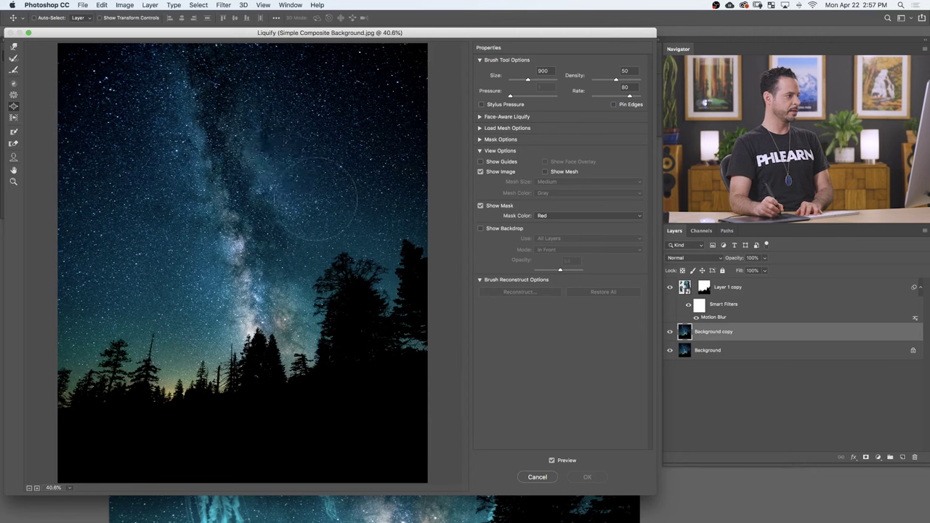
{"action": "left_click_drag", "start_coordinate": [306, 208], "coordinate": [324, 190]}
{"action": "key", "text": "super+z"}
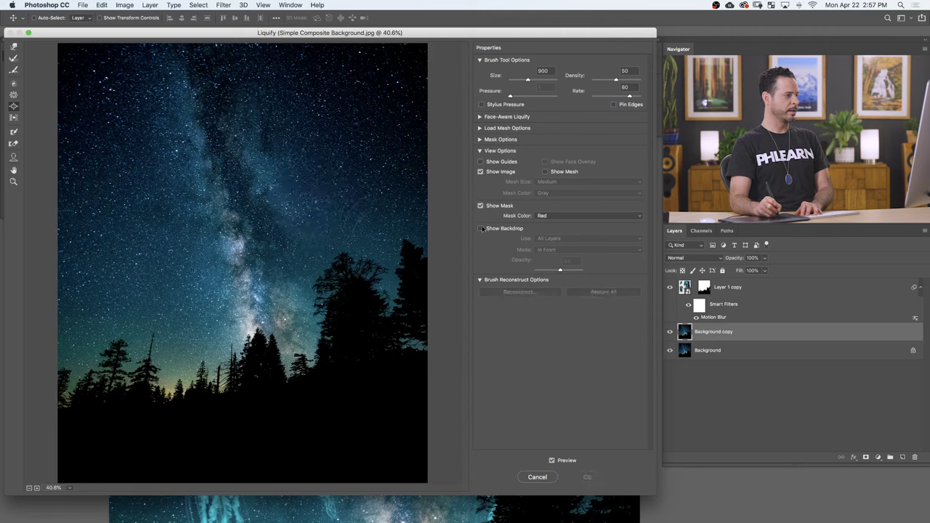
{"action": "left_click", "coordinate": [480, 229]}
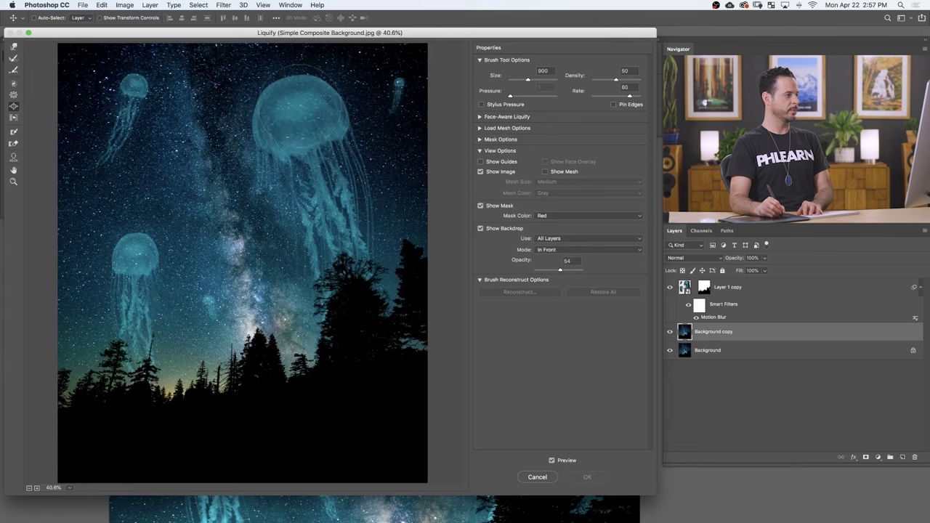
Step: Bloat the stars behind the jellyfish bells, reducing the brush size down to 125, apply Liquify and compare the sky before and after
{"action": "key", "text": "bracketleft"}
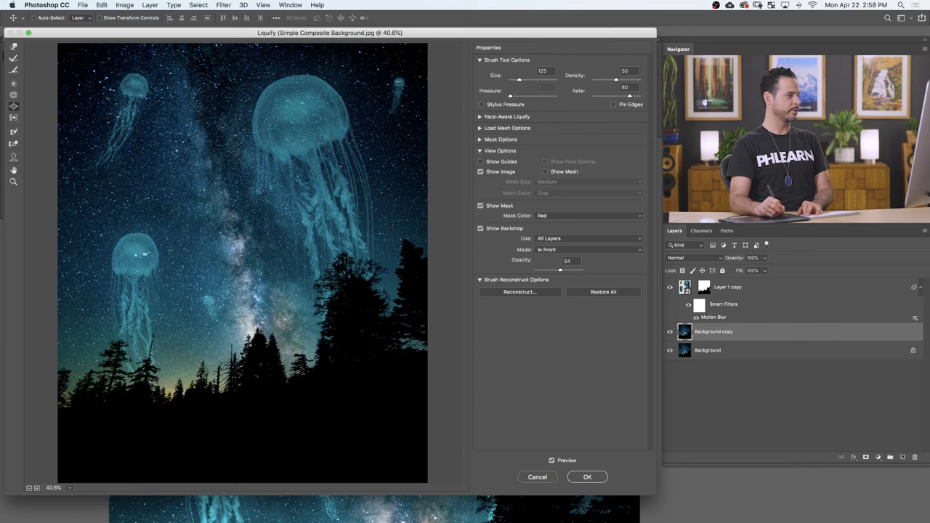
{"action": "left_click", "coordinate": [589, 476]}
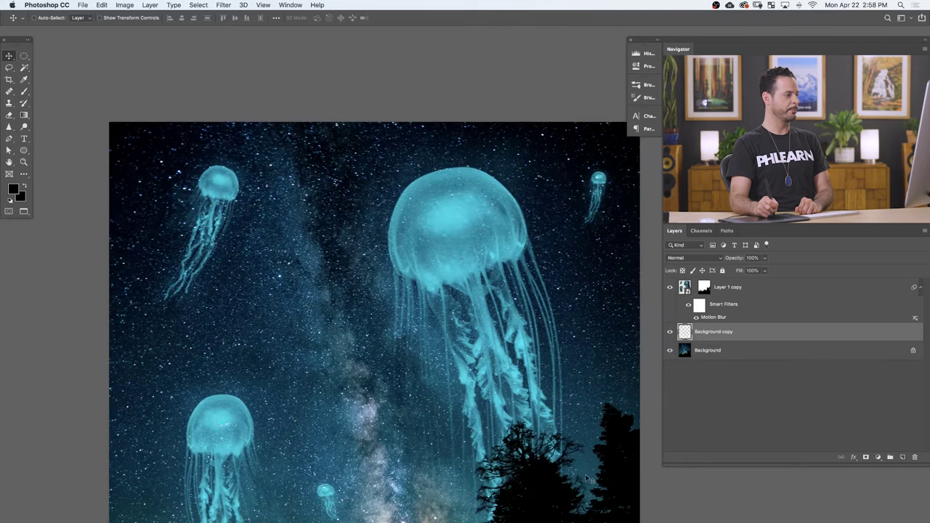
{"action": "left_click", "coordinate": [669, 334]}
{"action": "left_click", "coordinate": [669, 333]}
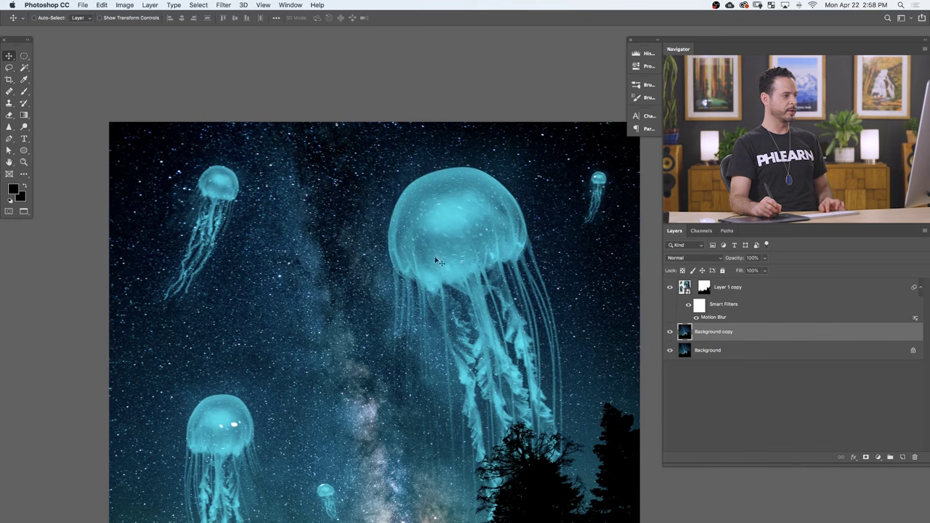
{"action": "left_click_drag", "start_coordinate": [457, 218], "coordinate": [520, 300]}
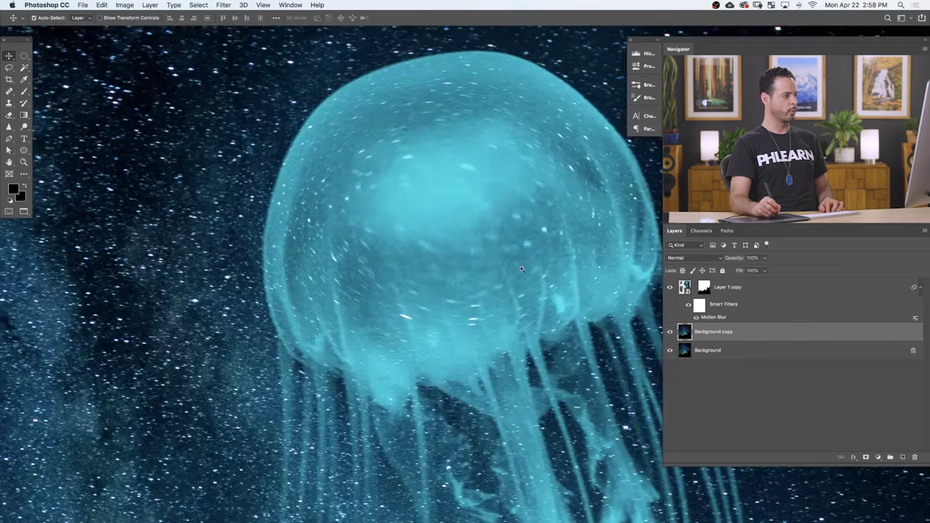
{"action": "left_click_drag", "start_coordinate": [470, 204], "coordinate": [433, 189]}
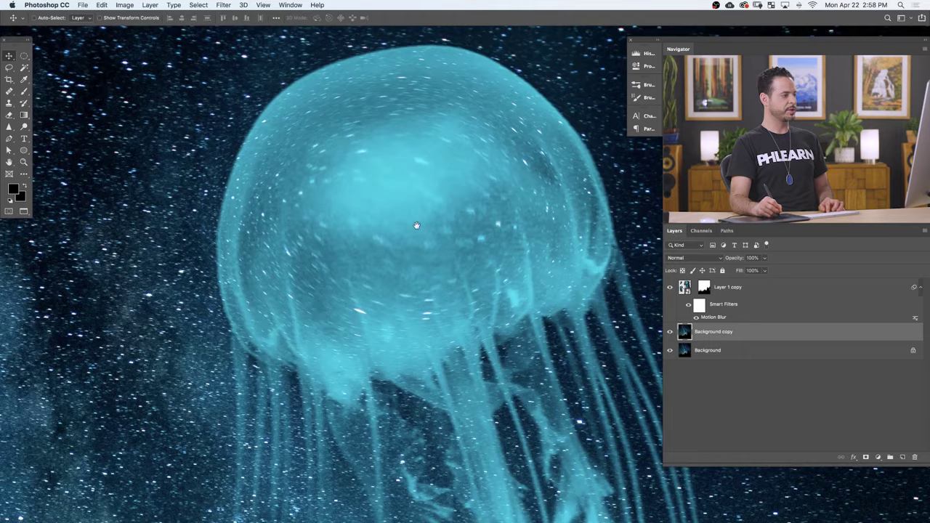
{"action": "key", "text": "super+0"}
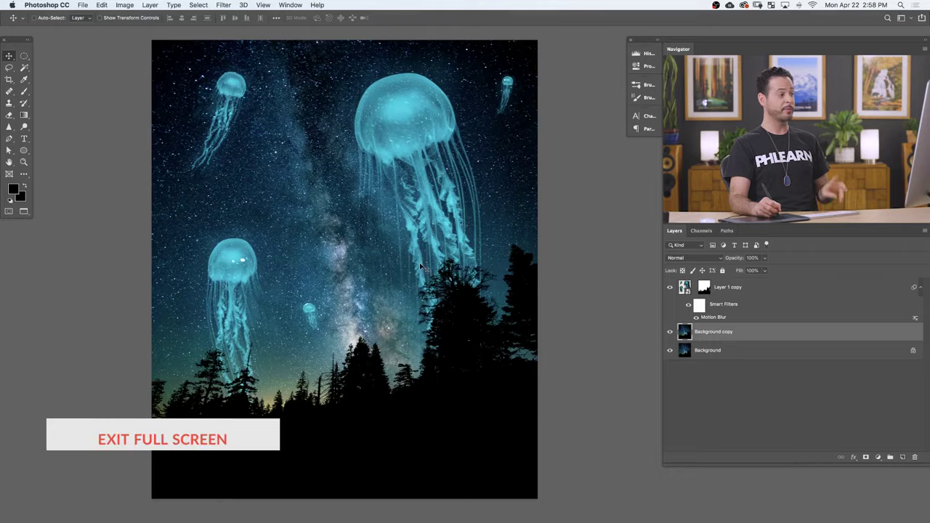
Step: Copy the Simple Composite Stars image into the jellyfish composite above the Background copy and position it with the tent under the lower-left jellyfish
{"action": "key", "text": "shift+f"}
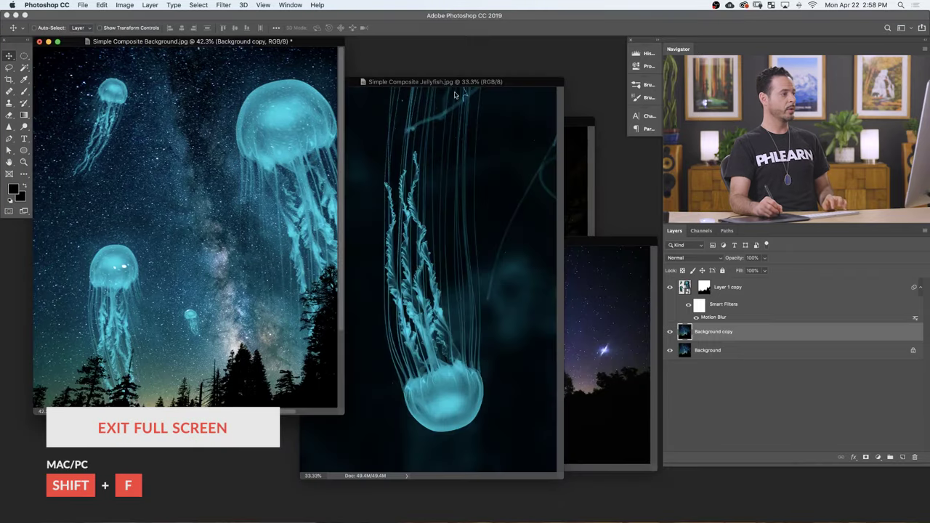
{"action": "left_click_drag", "start_coordinate": [473, 83], "coordinate": [257, 450]}
{"action": "left_click_drag", "start_coordinate": [470, 242], "coordinate": [466, 181]}
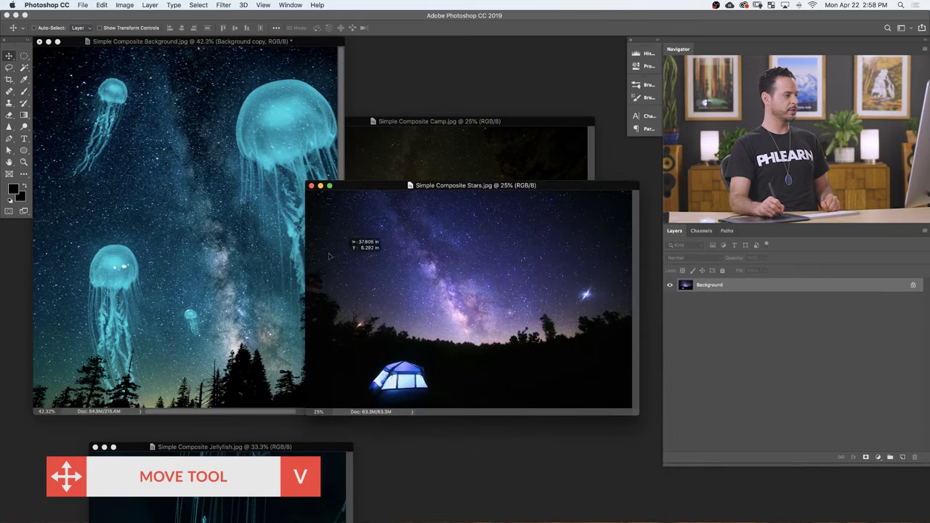
{"action": "left_click_drag", "start_coordinate": [328, 256], "coordinate": [250, 208]}
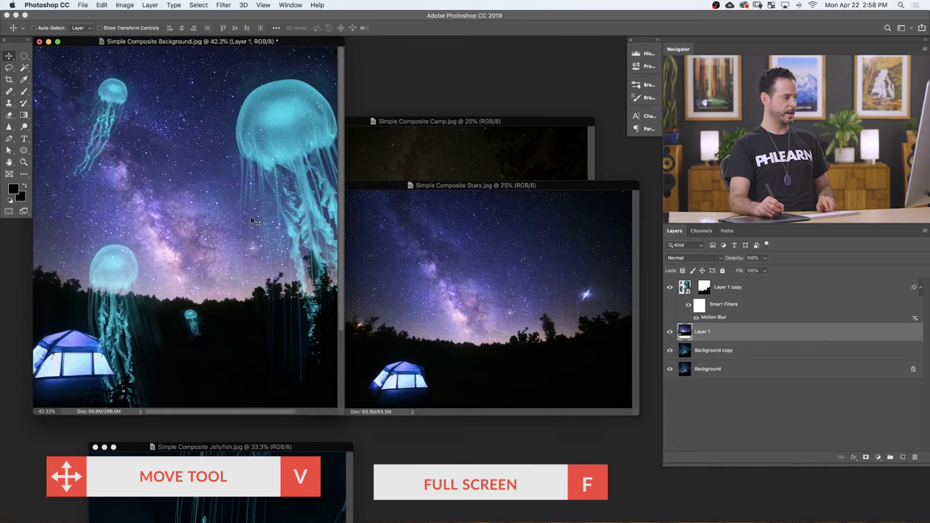
{"action": "key", "text": "f"}
{"action": "left_click_drag", "start_coordinate": [516, 334], "coordinate": [435, 327]}
{"action": "left_click_drag", "start_coordinate": [393, 324], "coordinate": [440, 353]}
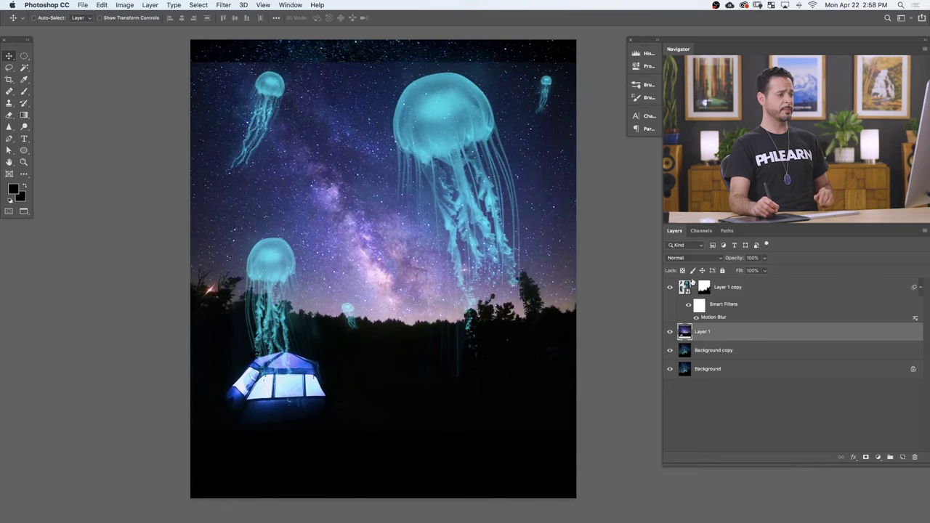
Step: Try the Screen blend mode on the purple stars layer and reposition it against the tree silhouettes
{"action": "left_click", "coordinate": [679, 260]}
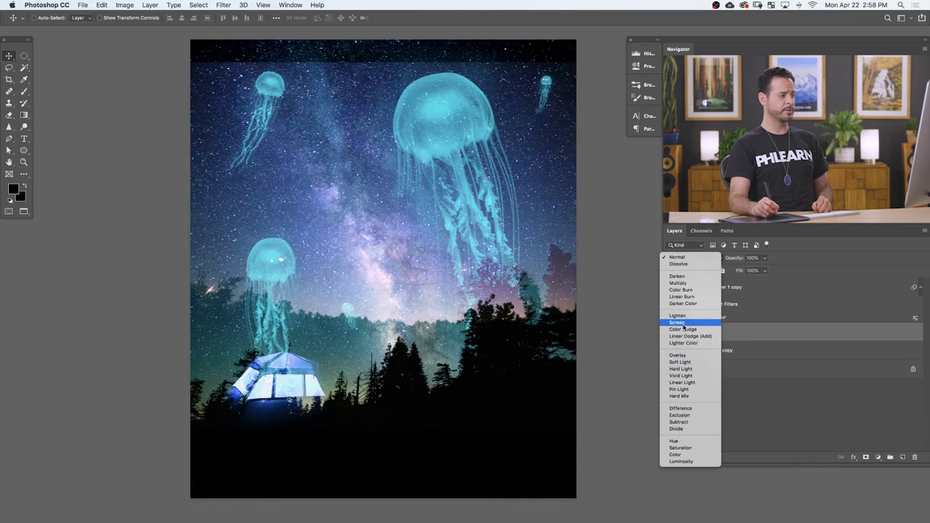
{"action": "left_click", "coordinate": [674, 324]}
{"action": "left_click_drag", "start_coordinate": [504, 418], "coordinate": [524, 438]}
{"action": "left_click_drag", "start_coordinate": [492, 373], "coordinate": [517, 386]}
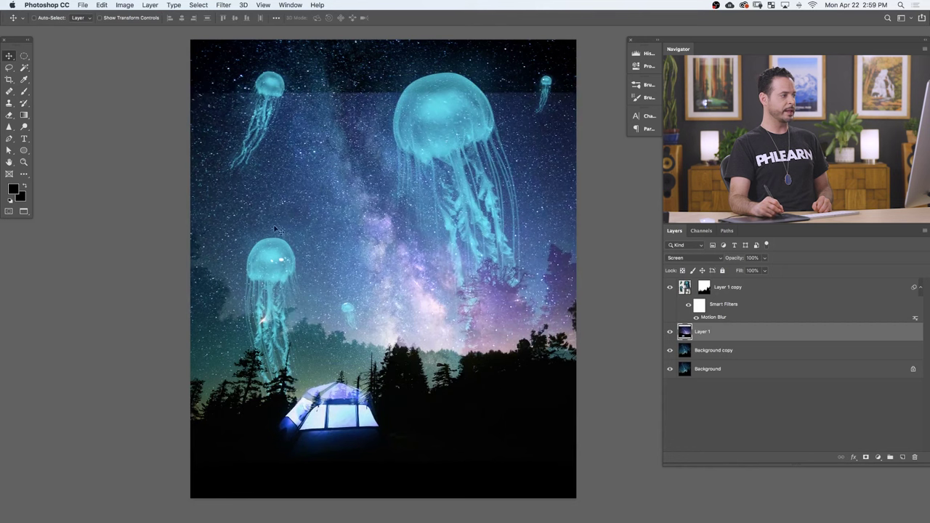
{"action": "left_click_drag", "start_coordinate": [425, 356], "coordinate": [436, 301]}
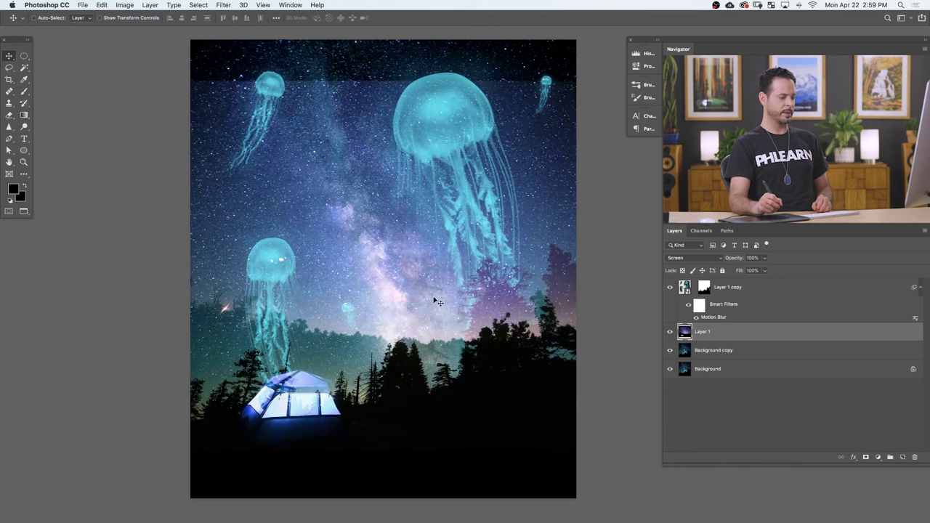
Step: Darken the purple stars layer with Levels midtones at 0.75 and shift its tent toward the lower-left trees
{"action": "key", "text": "super+l"}
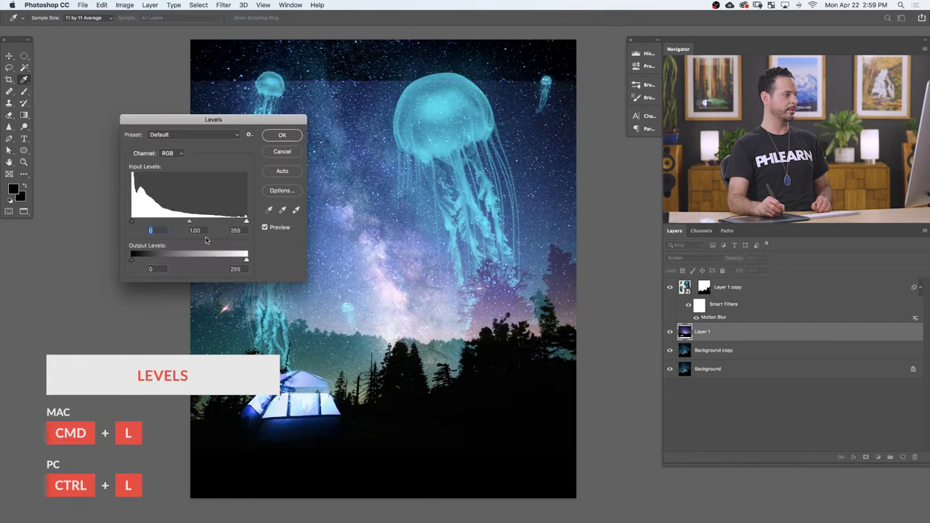
{"action": "left_click_drag", "start_coordinate": [195, 222], "coordinate": [199, 223]}
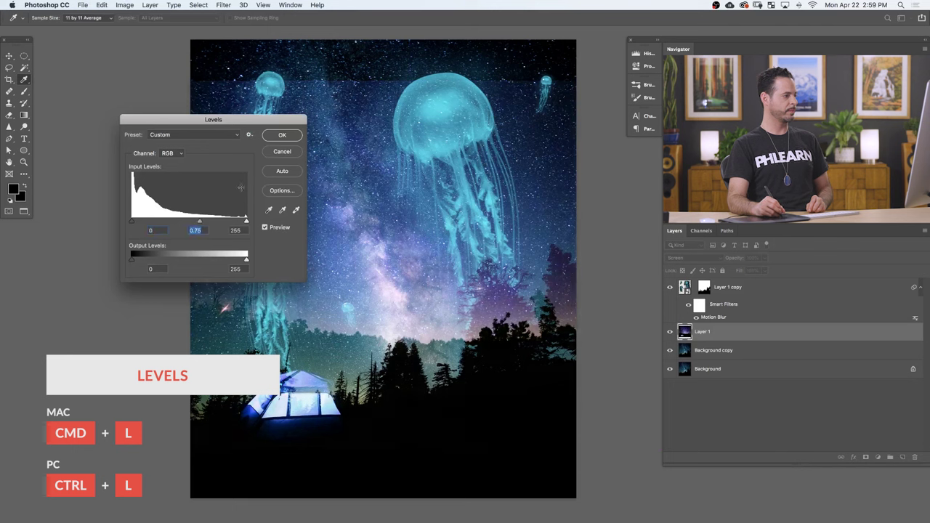
{"action": "left_click", "coordinate": [294, 136]}
{"action": "mouse_move", "coordinate": [468, 298]}
{"action": "left_mouse_down"}
{"action": "mouse_move", "coordinate": [501, 272]}
{"action": "mouse_move", "coordinate": [509, 229]}
{"action": "mouse_move", "coordinate": [456, 300]}
{"action": "left_mouse_up"}
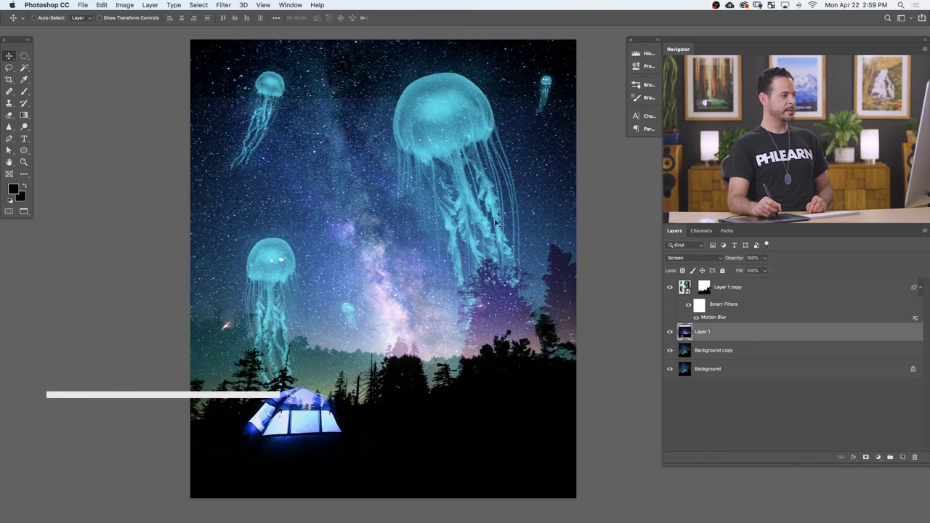
{"action": "left_click_drag", "start_coordinate": [408, 415], "coordinate": [348, 398]}
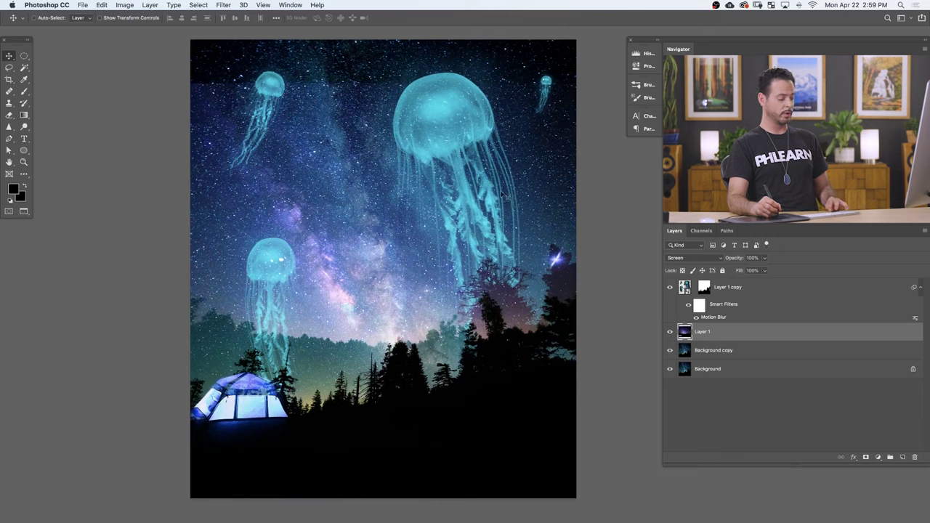
Step: Scale the purple stars layer down and move it up across the sky
{"action": "key", "text": "super+t"}
{"action": "left_click_drag", "start_coordinate": [633, 452], "coordinate": [510, 373]}
{"action": "key", "text": "Return"}
{"action": "left_click_drag", "start_coordinate": [405, 328], "coordinate": [513, 356]}
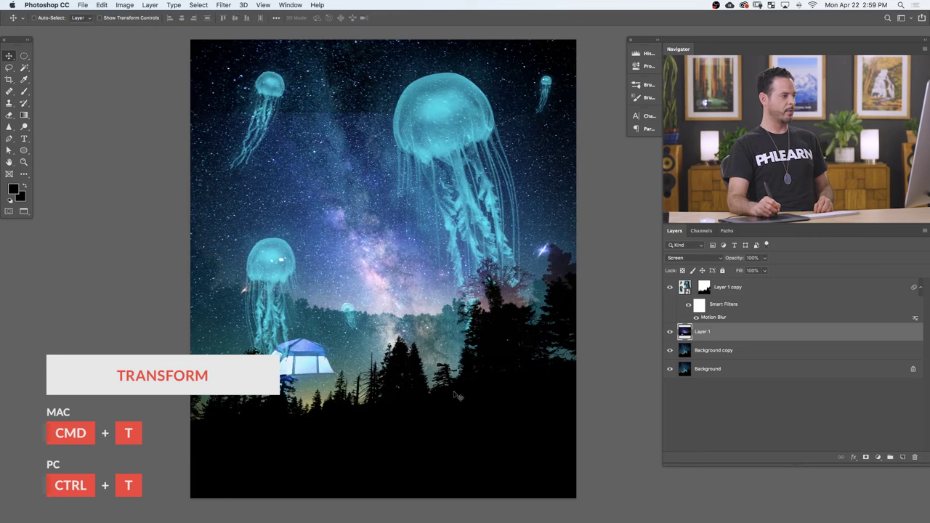
{"action": "left_click_drag", "start_coordinate": [426, 356], "coordinate": [415, 302]}
Step: Return the purple stars layer to Normal blending at the top of the layer stack and move it down the canvas
{"action": "left_click", "coordinate": [694, 258]}
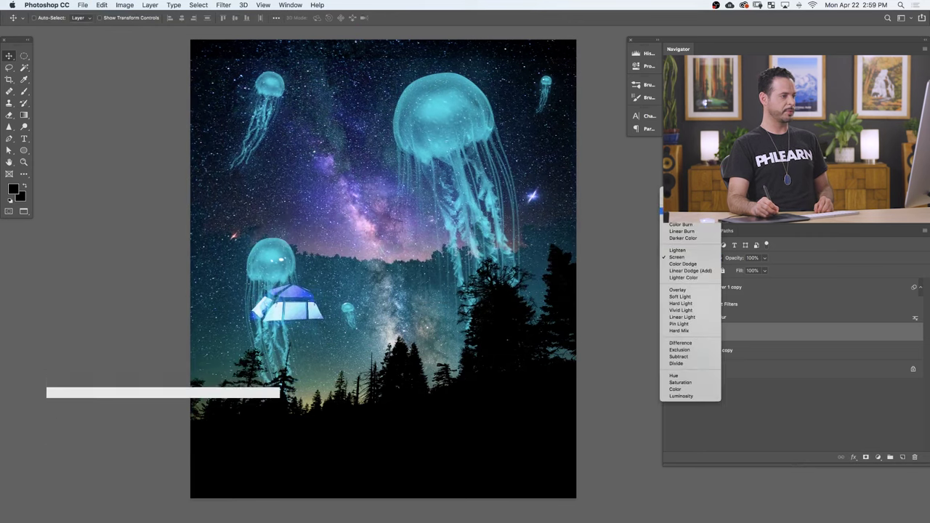
{"action": "left_click", "coordinate": [683, 216]}
{"action": "left_click_drag", "start_coordinate": [741, 332], "coordinate": [721, 287]}
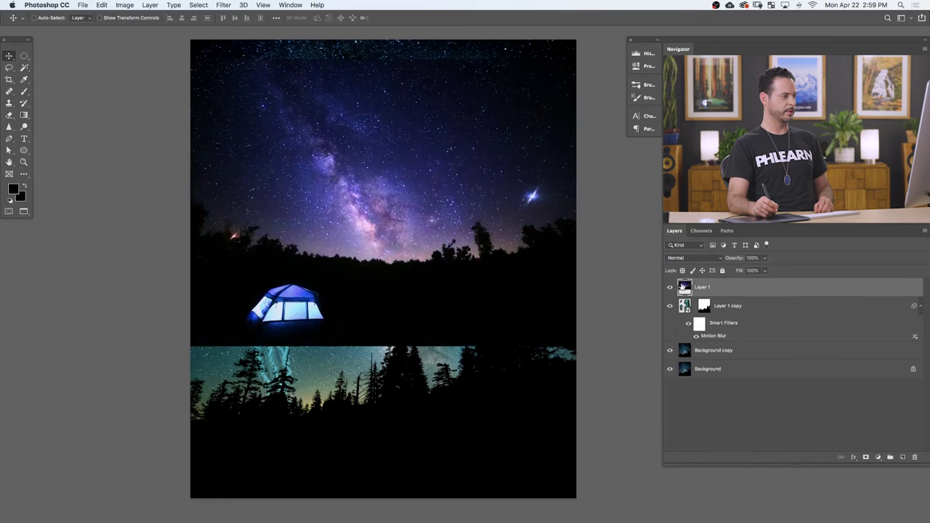
{"action": "left_click_drag", "start_coordinate": [455, 311], "coordinate": [469, 400]}
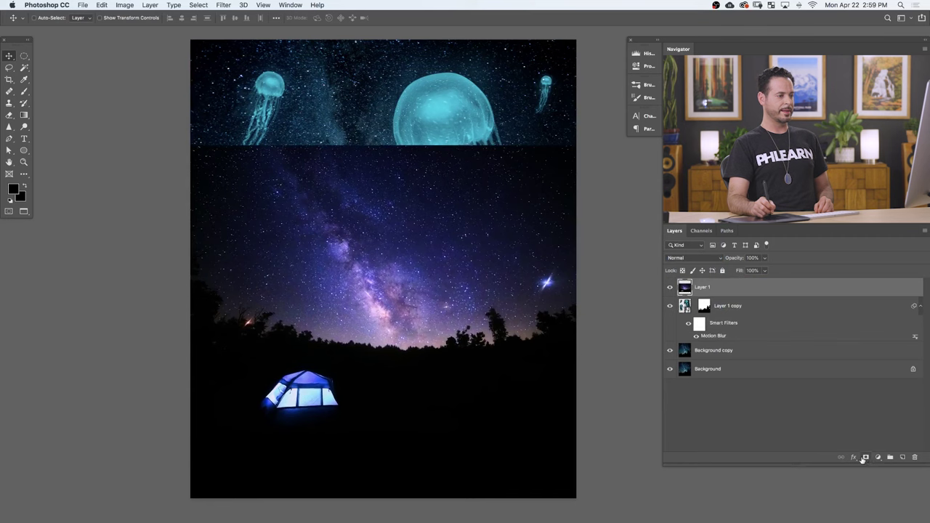
Step: Add a layer mask to the purple stars layer and paint black over the tent, ground and outer sky
{"action": "key", "text": "b"}
{"action": "key", "text": "x"}
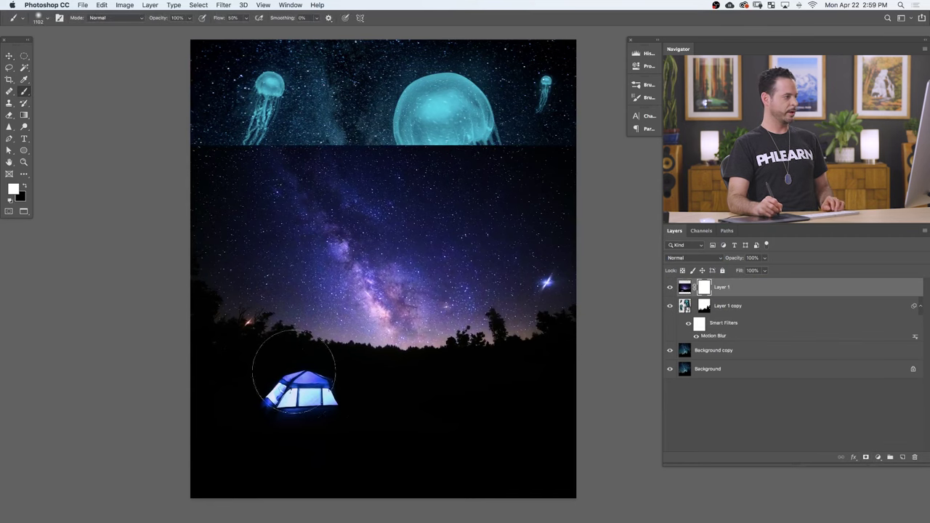
{"action": "mouse_move", "coordinate": [393, 412]}
{"action": "left_mouse_down"}
{"action": "mouse_move", "coordinate": [277, 415]}
{"action": "mouse_move", "coordinate": [325, 403]}
{"action": "mouse_move", "coordinate": [230, 411]}
{"action": "mouse_move", "coordinate": [200, 391]}
{"action": "mouse_move", "coordinate": [165, 396]}
{"action": "mouse_move", "coordinate": [244, 436]}
{"action": "mouse_move", "coordinate": [420, 436]}
{"action": "mouse_move", "coordinate": [566, 415]}
{"action": "mouse_move", "coordinate": [539, 393]}
{"action": "mouse_move", "coordinate": [550, 377]}
{"action": "mouse_move", "coordinate": [512, 399]}
{"action": "mouse_move", "coordinate": [581, 250]}
{"action": "mouse_move", "coordinate": [570, 177]}
{"action": "mouse_move", "coordinate": [388, 94]}
{"action": "mouse_move", "coordinate": [173, 123]}
{"action": "mouse_move", "coordinate": [187, 255]}
{"action": "mouse_move", "coordinate": [207, 330]}
{"action": "mouse_move", "coordinate": [284, 374]}
{"action": "mouse_move", "coordinate": [326, 377]}
{"action": "mouse_move", "coordinate": [326, 392]}
{"action": "mouse_move", "coordinate": [193, 289]}
{"action": "left_mouse_up"}
Step: Mask the stars layer off the tree silhouettes at 70% flow and fade it around the jellyfish with a larger brush at 20% flow
{"action": "key", "text": "shift+7"}
{"action": "mouse_move", "coordinate": [349, 358]}
{"action": "left_mouse_down", "text": "ctrl+alt"}
{"action": "mouse_move", "coordinate": [331, 359]}
{"action": "mouse_move", "coordinate": [351, 375]}
{"action": "left_mouse_up", "text": "ctrl+alt"}
{"action": "left_click_drag", "start_coordinate": [358, 361], "coordinate": [355, 358]}
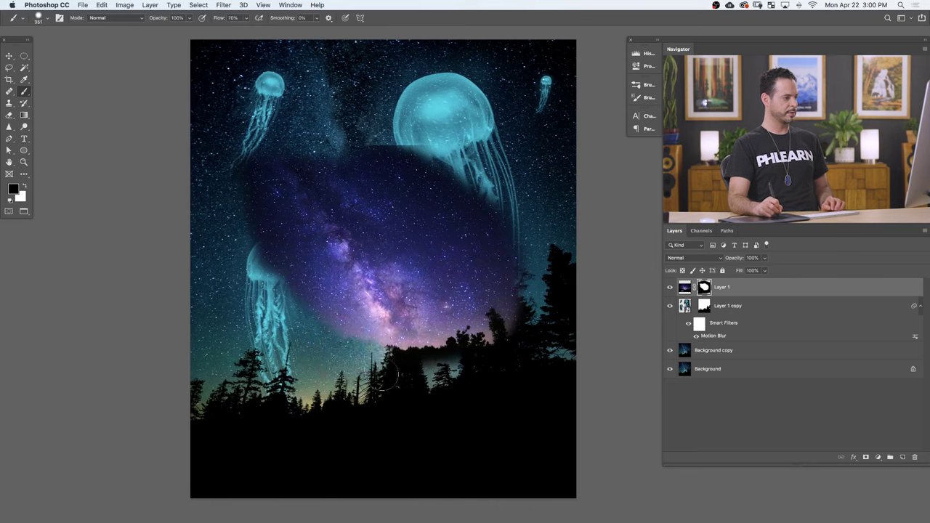
{"action": "mouse_move", "coordinate": [413, 360]}
{"action": "left_mouse_down"}
{"action": "mouse_move", "coordinate": [432, 358]}
{"action": "mouse_move", "coordinate": [436, 380]}
{"action": "left_mouse_up"}
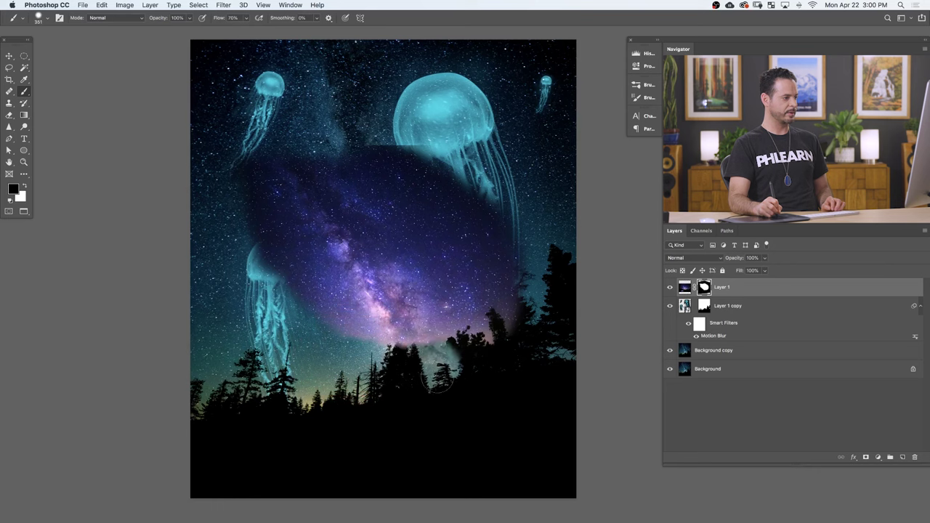
{"action": "left_click_drag", "start_coordinate": [473, 348], "coordinate": [469, 336]}
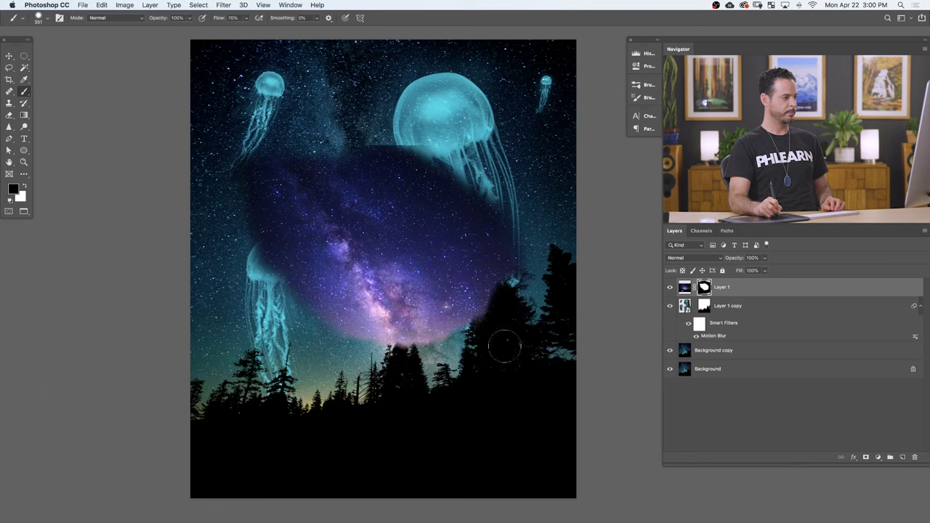
{"action": "mouse_move", "coordinate": [497, 380]}
{"action": "left_mouse_down"}
{"action": "mouse_move", "coordinate": [473, 251]}
{"action": "mouse_move", "coordinate": [480, 361]}
{"action": "mouse_move", "coordinate": [518, 346]}
{"action": "mouse_move", "coordinate": [513, 359]}
{"action": "left_mouse_up"}
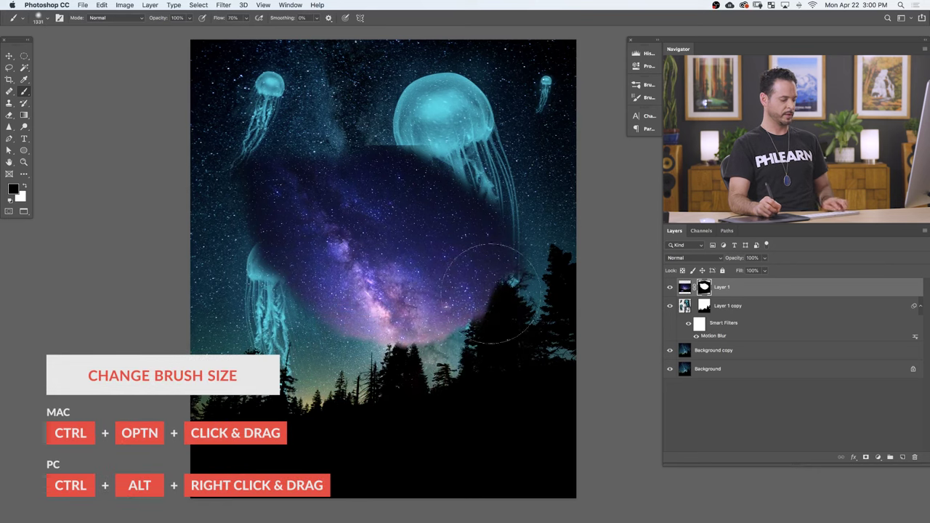
{"action": "mouse_move", "coordinate": [502, 271]}
{"action": "left_mouse_down"}
{"action": "mouse_move", "coordinate": [407, 161]}
{"action": "mouse_move", "coordinate": [509, 280]}
{"action": "mouse_move", "coordinate": [450, 240]}
{"action": "left_mouse_up"}
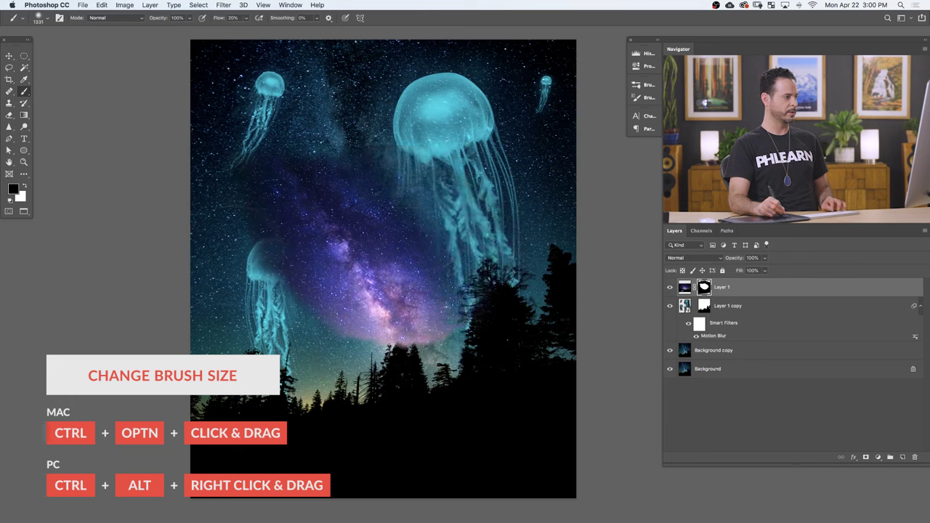
{"action": "left_click_drag", "start_coordinate": [254, 287], "coordinate": [260, 251]}
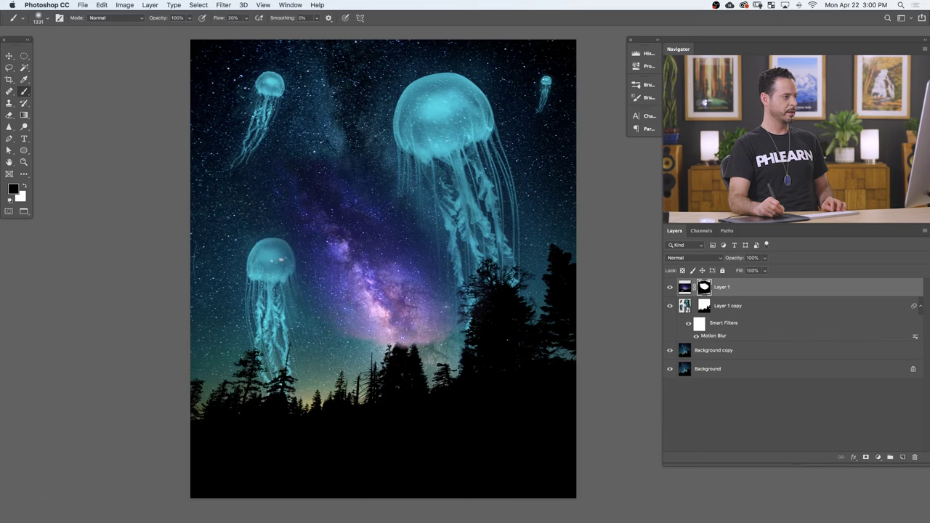
Step: Move the stars layer to the lower-left and upper-right of the canvas and mask off its exposed edges
{"action": "key", "text": "v"}
{"action": "mouse_move", "coordinate": [436, 283]}
{"action": "left_mouse_down"}
{"action": "mouse_move", "coordinate": [415, 297]}
{"action": "mouse_move", "coordinate": [301, 312]}
{"action": "mouse_move", "coordinate": [273, 383]}
{"action": "left_mouse_up"}
{"action": "key", "text": "b"}
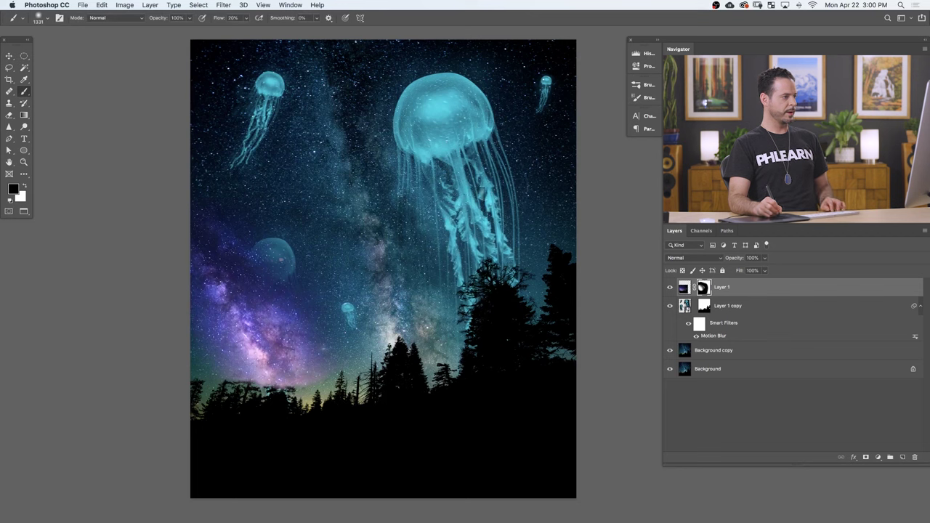
{"action": "key", "text": "v"}
{"action": "mouse_move", "coordinate": [276, 383]}
{"action": "left_mouse_down"}
{"action": "mouse_move", "coordinate": [527, 320]}
{"action": "mouse_move", "coordinate": [639, 425]}
{"action": "mouse_move", "coordinate": [582, 198]}
{"action": "mouse_move", "coordinate": [518, 253]}
{"action": "left_mouse_up"}
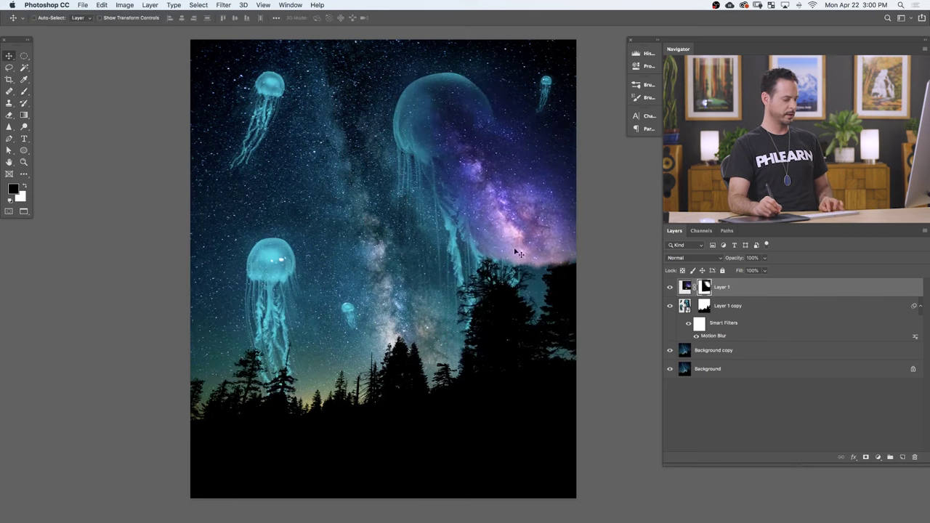
{"action": "key", "text": "b"}
Step: Shift the stars layer to the upper-left, mask out its leftover edge, and move it back beside the lower-left jellyfish
{"action": "key", "text": "v"}
{"action": "mouse_move", "coordinate": [494, 218]}
{"action": "left_mouse_down"}
{"action": "mouse_move", "coordinate": [414, 316]}
{"action": "mouse_move", "coordinate": [253, 172]}
{"action": "mouse_move", "coordinate": [139, 169]}
{"action": "mouse_move", "coordinate": [126, 189]}
{"action": "left_mouse_up"}
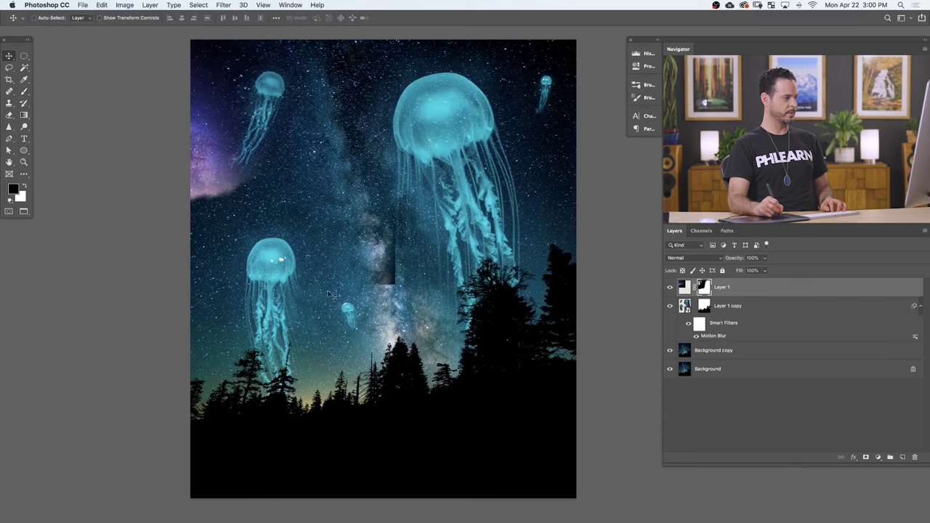
{"action": "left_click_drag", "start_coordinate": [327, 301], "coordinate": [312, 295]}
{"action": "key", "text": "b"}
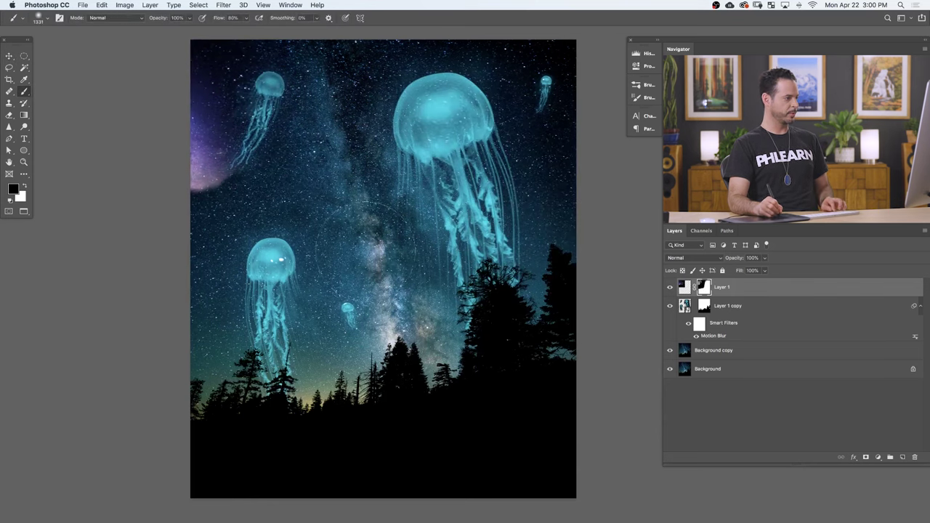
{"action": "key", "text": "v"}
{"action": "mouse_move", "coordinate": [392, 354]}
{"action": "left_mouse_down"}
{"action": "mouse_move", "coordinate": [499, 415]}
{"action": "mouse_move", "coordinate": [514, 444]}
{"action": "mouse_move", "coordinate": [503, 400]}
{"action": "left_mouse_up"}
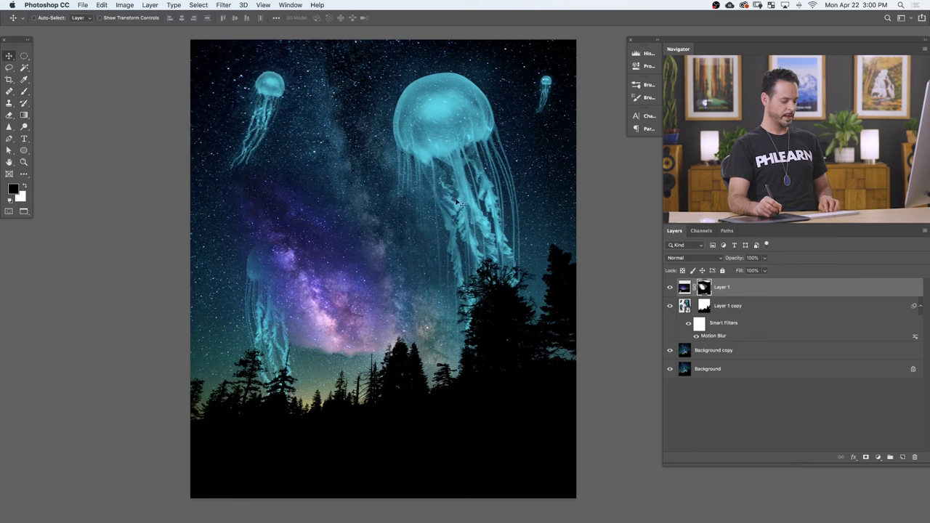
{"action": "key", "text": "b"}
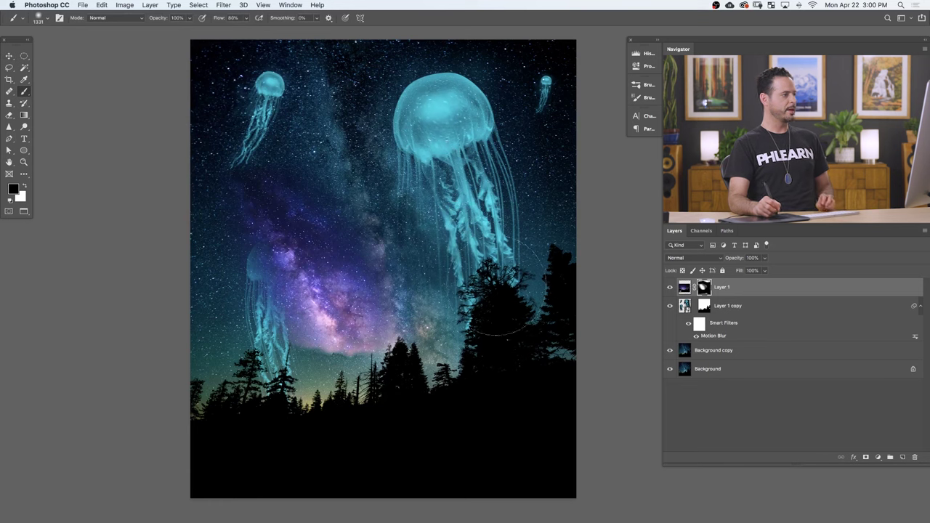
Step: Set the masked stars layer to Screen and rotate it upside down
{"action": "left_click", "coordinate": [683, 258]}
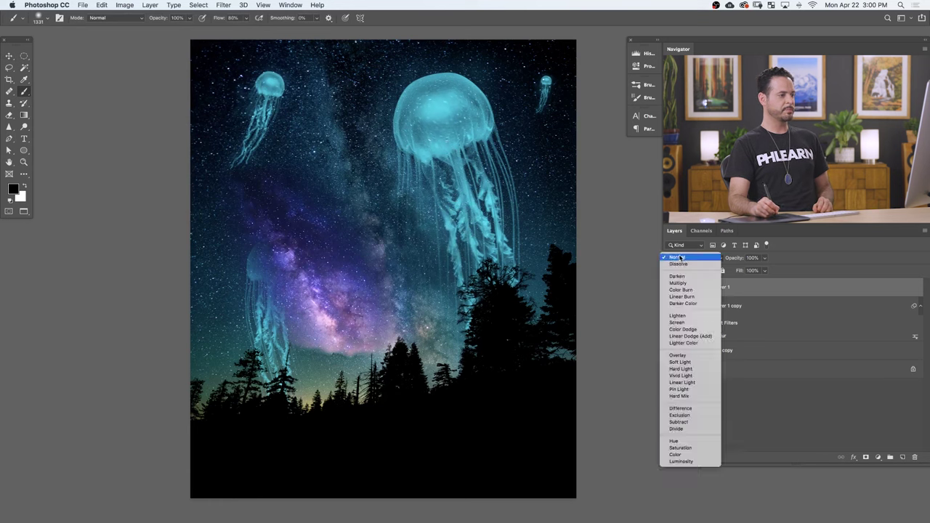
{"action": "left_click", "coordinate": [676, 320]}
{"action": "key", "text": "super+t"}
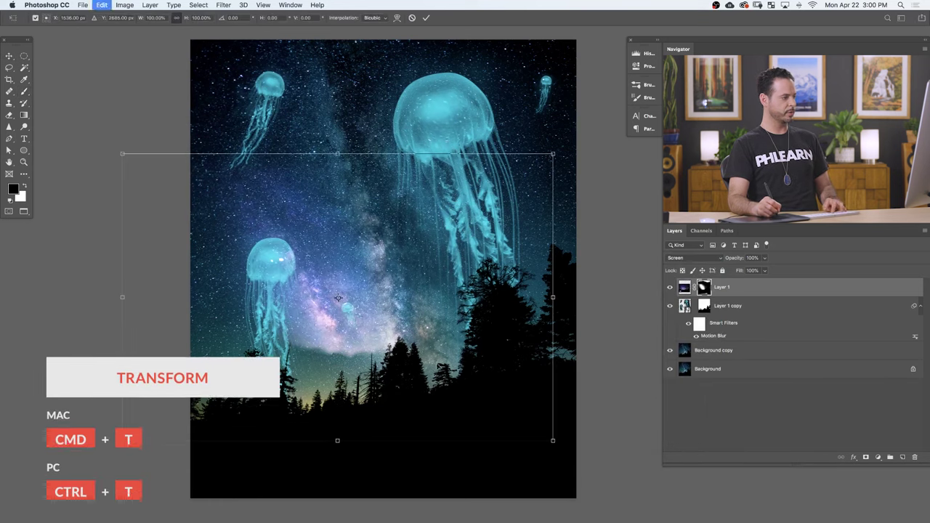
{"action": "left_click_drag", "start_coordinate": [344, 465], "coordinate": [365, 149]}
{"action": "key", "text": "Return"}
Step: Move the stars layer over the large jellyfish and scale it down to fit across the bell
{"action": "left_click_drag", "start_coordinate": [380, 360], "coordinate": [495, 221]}
{"action": "key", "text": "super+t"}
{"action": "left_click_drag", "start_coordinate": [199, 313], "coordinate": [273, 259]}
{"action": "key", "text": "Return"}
{"action": "left_click_drag", "start_coordinate": [574, 231], "coordinate": [540, 263]}
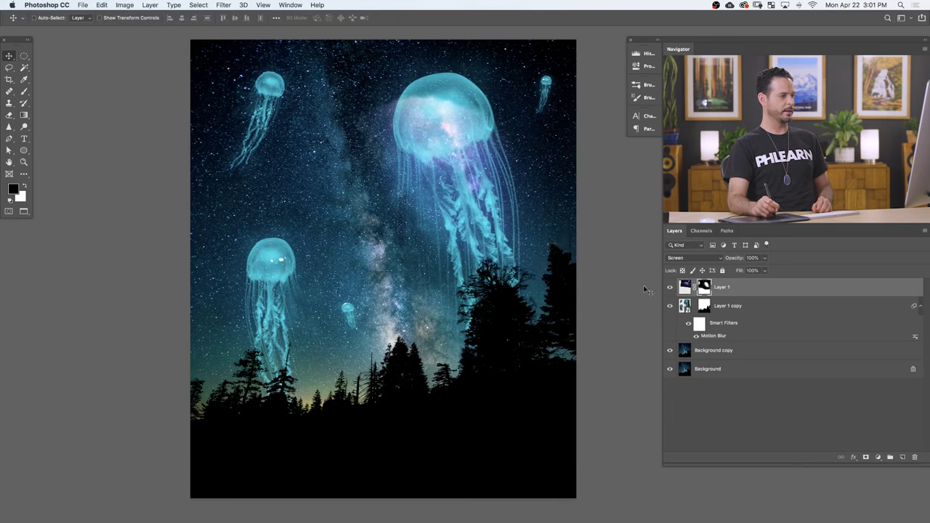
Step: Mask the stars layer's hard edge across the large jellyfish's bell and nudge the layer
{"action": "key", "text": "b"}
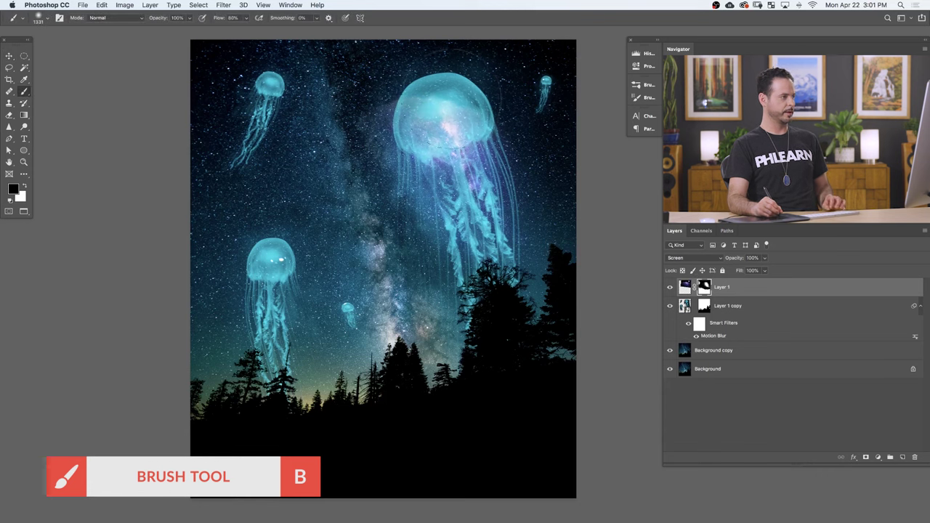
{"action": "key", "text": "v"}
{"action": "mouse_move", "coordinate": [532, 292]}
{"action": "left_mouse_down"}
{"action": "mouse_move", "coordinate": [516, 279]}
{"action": "mouse_move", "coordinate": [521, 273]}
{"action": "left_mouse_up"}
Step: Scale the stars layer to 122.80% over the large bell and mask out the purple spill beyond the bell's edge
{"action": "key", "text": "super+t"}
{"action": "left_click_drag", "start_coordinate": [622, 269], "coordinate": [717, 343]}
{"action": "left_click_drag", "start_coordinate": [597, 310], "coordinate": [565, 270]}
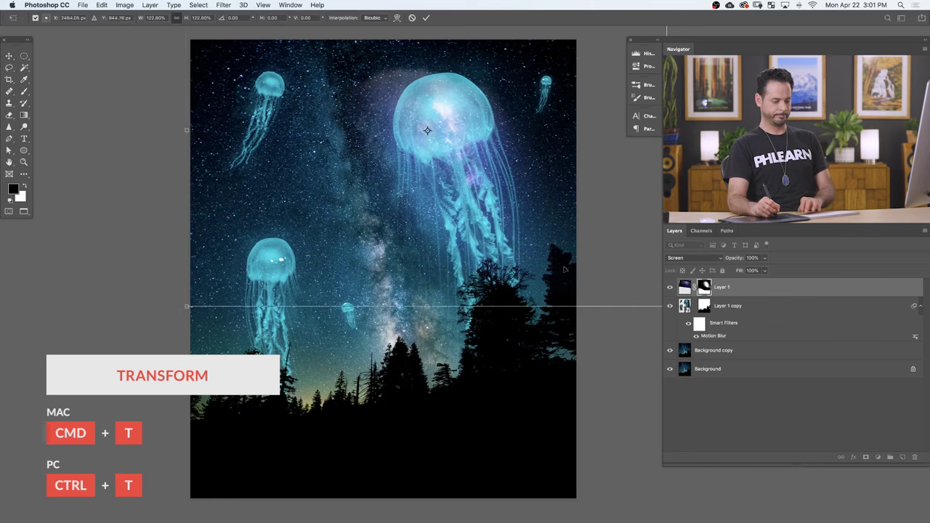
{"action": "key", "text": "Return"}
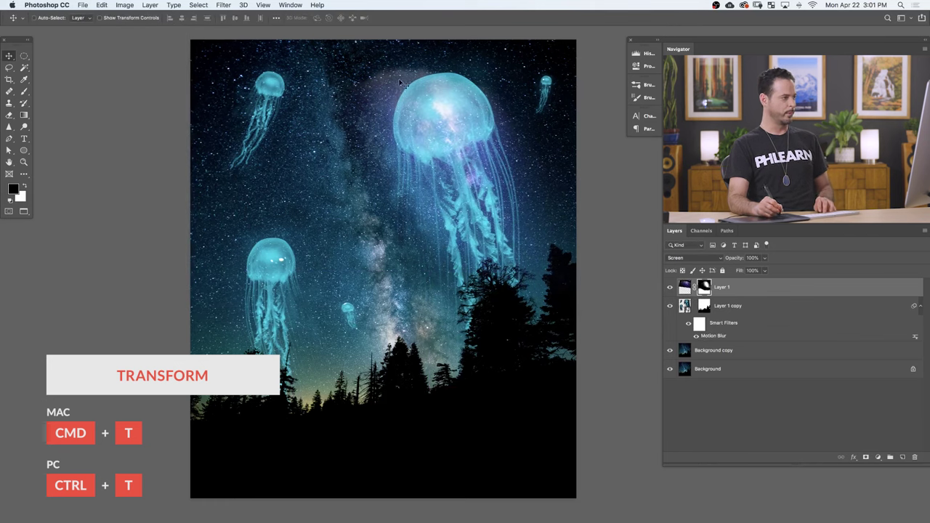
{"action": "key", "text": "b"}
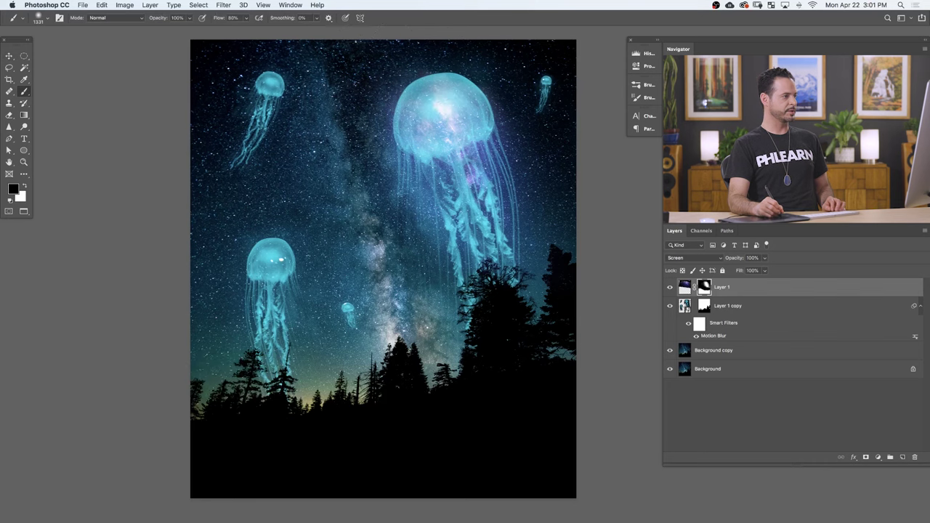
Step: Duplicate the large jellyfish's masked stars layer, scale the copy down to 55.51% and move it beside the lower-left jellyfish
{"action": "left_click_drag", "start_coordinate": [441, 123], "coordinate": [425, 124]}
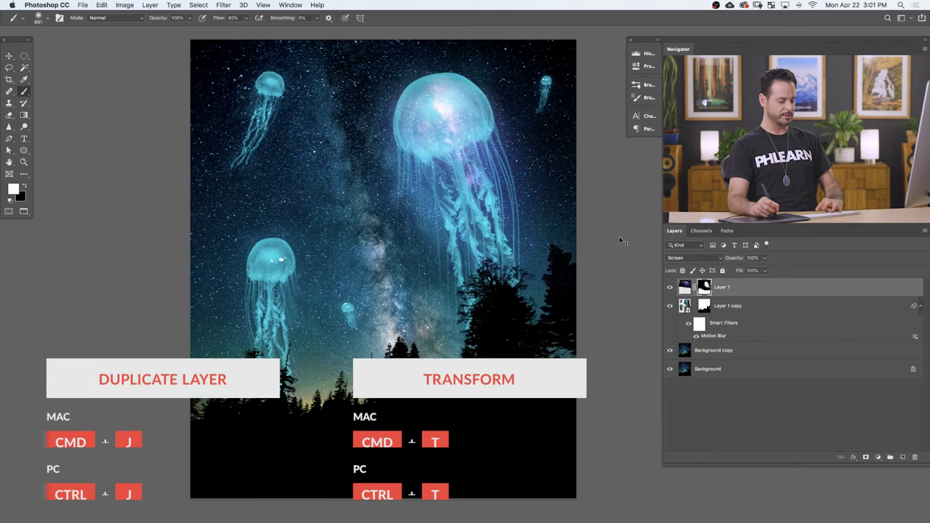
{"action": "key", "text": "super+j"}
{"action": "key", "text": "super+t"}
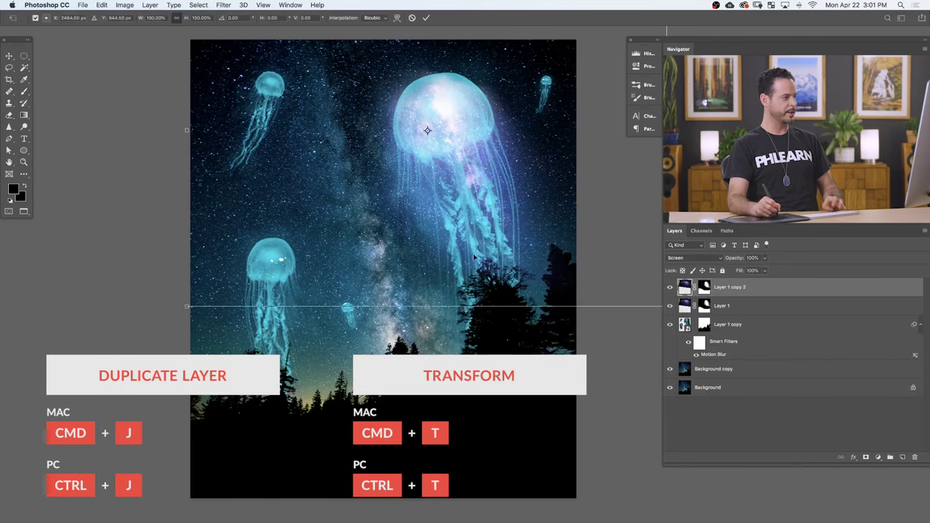
{"action": "mouse_move", "coordinate": [186, 307]}
{"action": "left_mouse_down"}
{"action": "mouse_move", "coordinate": [401, 152]}
{"action": "mouse_move", "coordinate": [487, 155]}
{"action": "mouse_move", "coordinate": [200, 334]}
{"action": "left_mouse_up"}
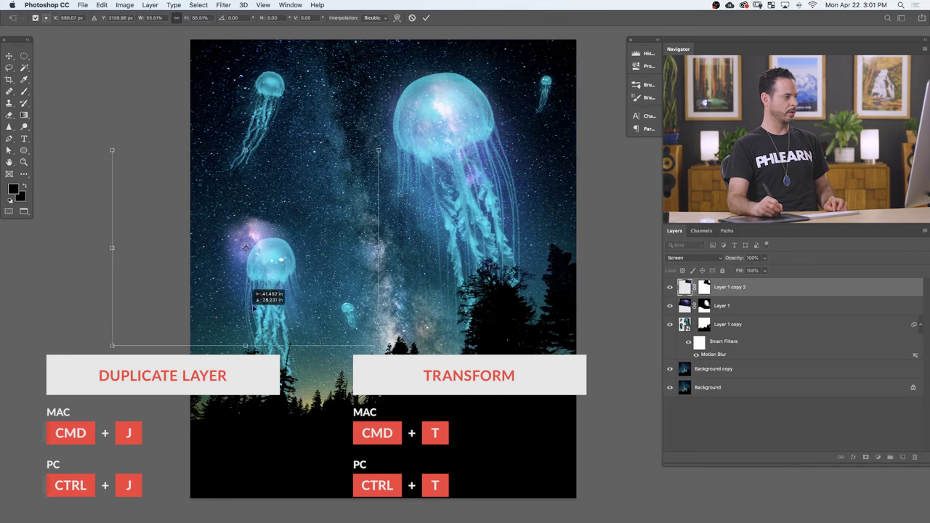
{"action": "key", "text": "Return"}
{"action": "key", "text": "b"}
Step: Rotate the stars copy and position its bright galaxy area inside the lower-left jellyfish's bell
{"action": "key", "text": "super+t"}
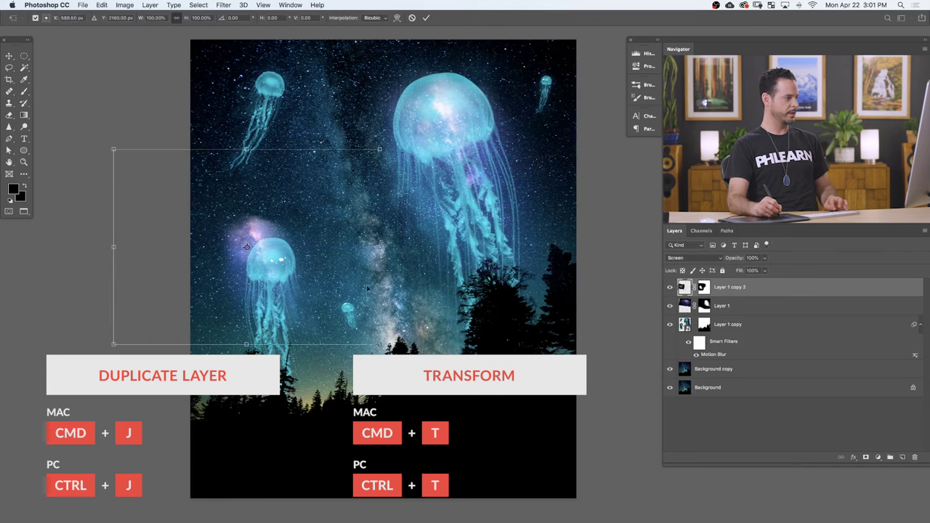
{"action": "left_click_drag", "start_coordinate": [397, 249], "coordinate": [378, 319]}
{"action": "left_click_drag", "start_coordinate": [304, 302], "coordinate": [317, 322]}
{"action": "key", "text": "Return"}
{"action": "key", "text": "b"}
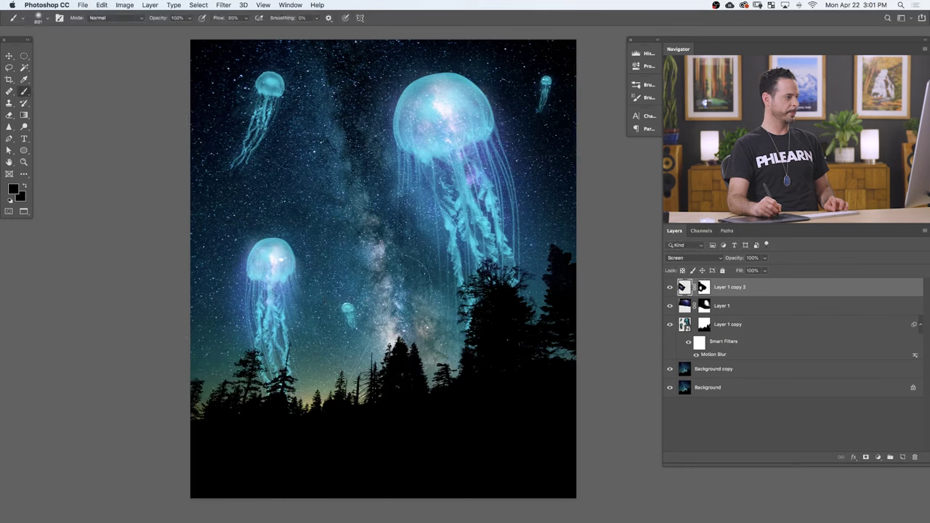
Step: Duplicate the lower-left jellyfish's stars layer and scale the new copy down to 66.23%
{"action": "key", "text": "super+j"}
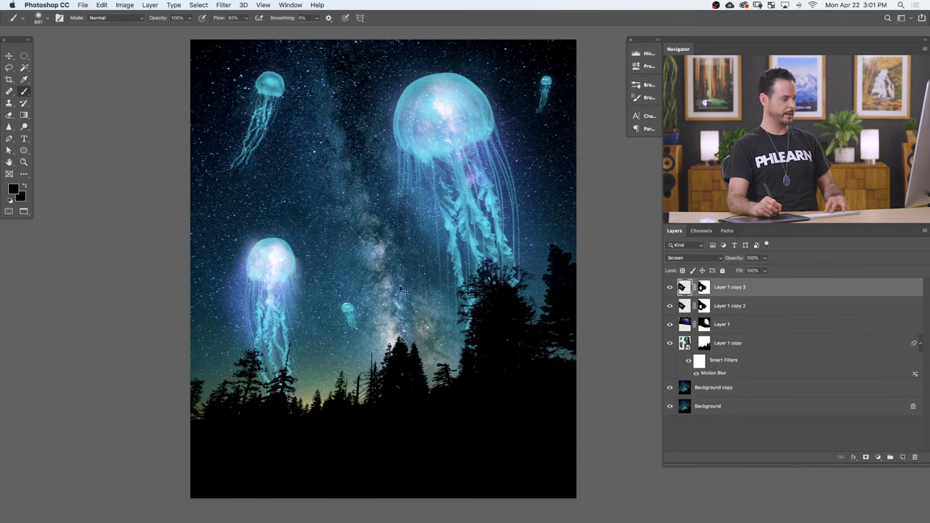
{"action": "key", "text": "super+t"}
{"action": "left_click_drag", "start_coordinate": [408, 404], "coordinate": [348, 317]}
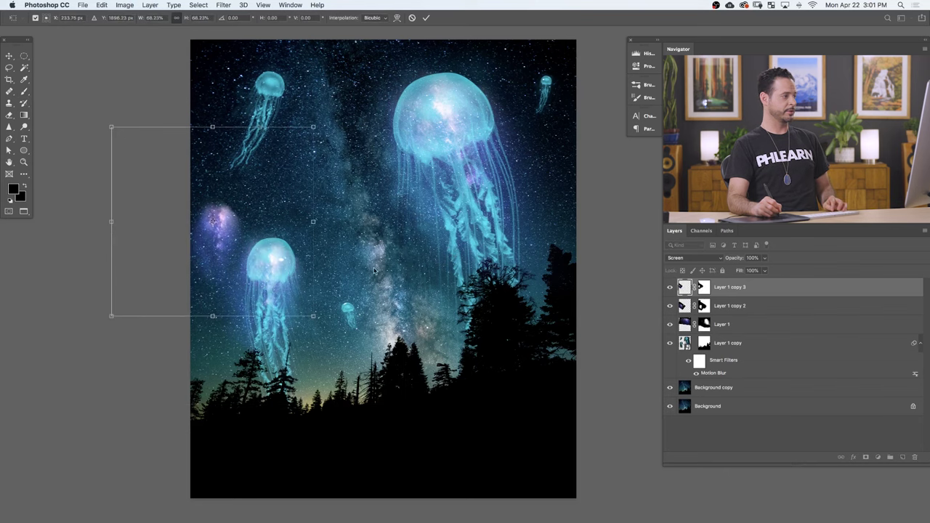
{"action": "key", "text": "Return"}
Step: Move the new stars copy onto the upper-left jellyfish's bell, rotate it to follow the body and scale it to 79.82%
{"action": "key", "text": "super+t"}
{"action": "left_click_drag", "start_coordinate": [367, 272], "coordinate": [330, 294]}
{"action": "left_click_drag", "start_coordinate": [238, 268], "coordinate": [285, 137]}
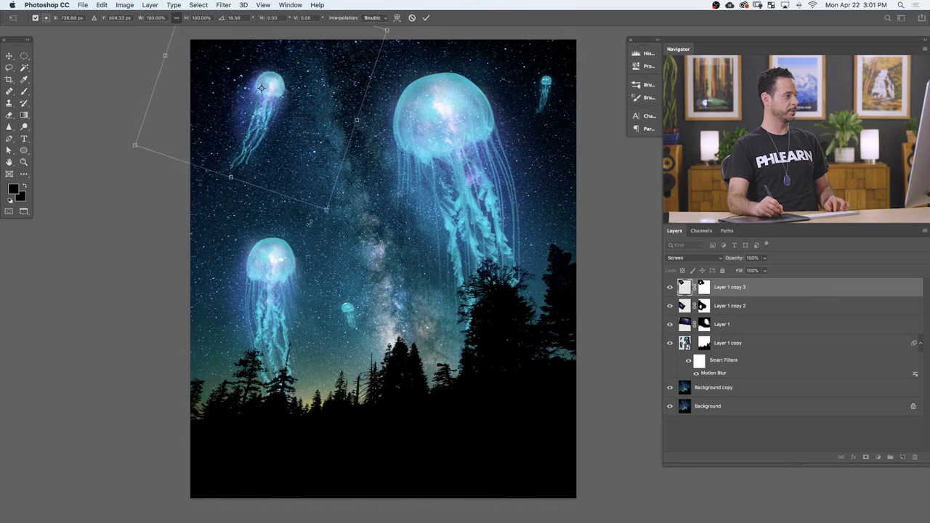
{"action": "left_click_drag", "start_coordinate": [327, 208], "coordinate": [288, 151]}
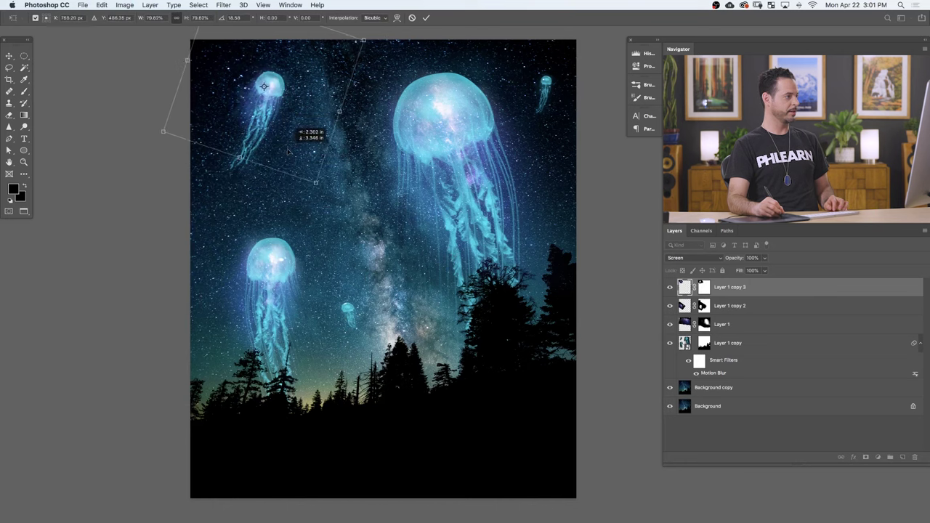
{"action": "left_click_drag", "start_coordinate": [314, 209], "coordinate": [338, 193]}
{"action": "left_click_drag", "start_coordinate": [308, 159], "coordinate": [311, 148]}
{"action": "key", "text": "Return"}
{"action": "key", "text": "b"}
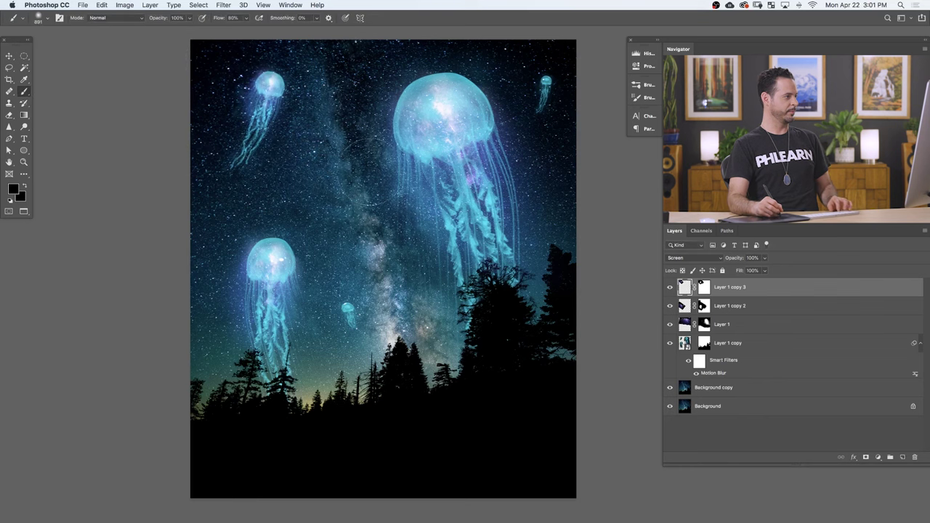
Step: Duplicate the upper-left stars layer, move the copy near the small upper-right jellyfish and scale it down to 41.68%
{"action": "key", "text": "super+j"}
{"action": "key", "text": "v"}
{"action": "left_click_drag", "start_coordinate": [328, 216], "coordinate": [607, 213]}
{"action": "left_click_drag", "start_coordinate": [489, 200], "coordinate": [485, 203]}
{"action": "key", "text": "super+t"}
{"action": "left_click_drag", "start_coordinate": [454, 158], "coordinate": [520, 103]}
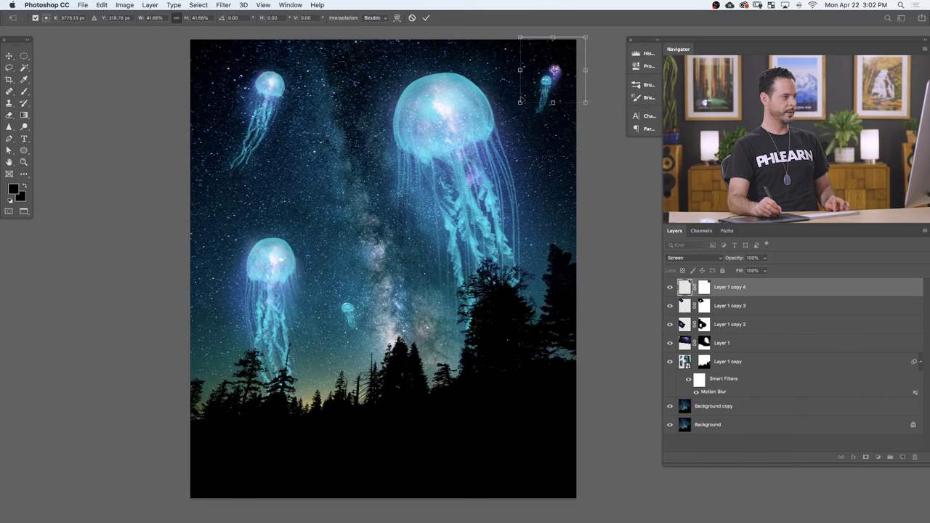
{"action": "key", "text": "Return"}
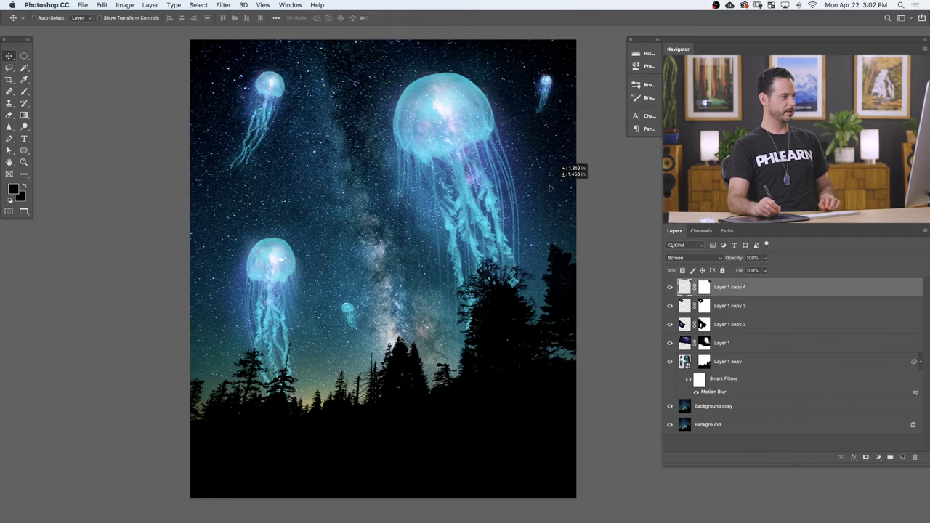
Step: Fine-tune the placement of the stars copy over the small upper-right jellyfish's bell
{"action": "key", "text": "super+t"}
{"action": "key", "text": "Return"}
{"action": "key", "text": "ctrl+t"}
{"action": "left_click_drag", "start_coordinate": [565, 156], "coordinate": [570, 147]}
{"action": "key", "text": "Return"}
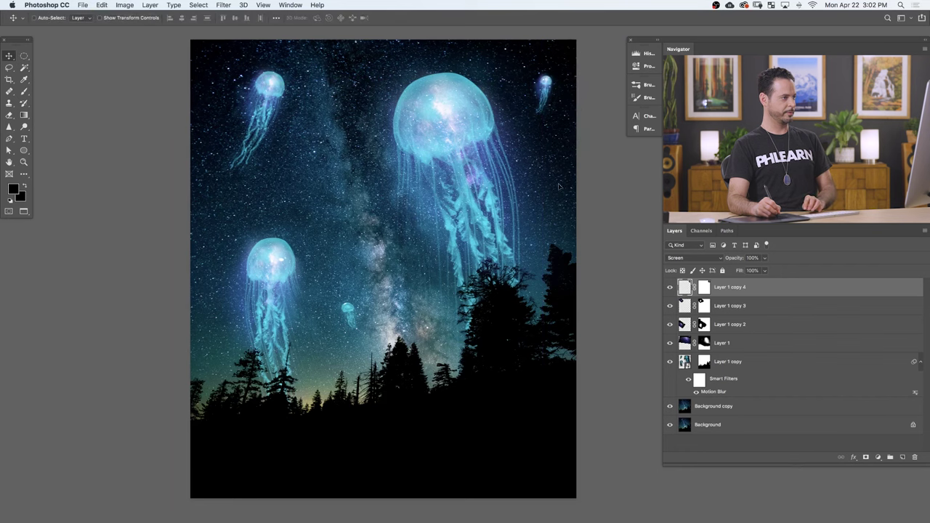
Step: Place a duplicate of the small stars layer on the tiny jellyfish beside the Milky Way, then flip and rotate it to fit
{"action": "left_click_drag", "start_coordinate": [565, 176], "coordinate": [309, 383]}
{"action": "key", "text": "ctrl+t"}
{"action": "right_click", "coordinate": [356, 312]}
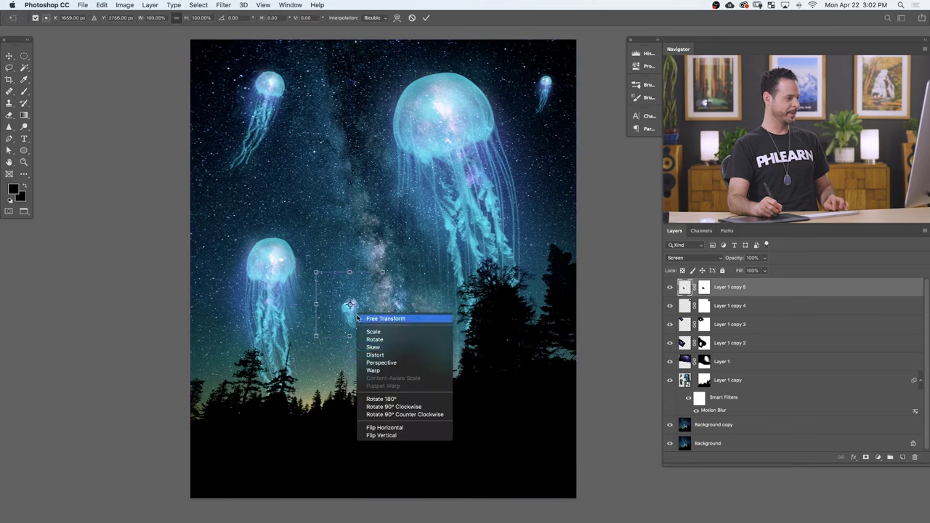
{"action": "left_click", "coordinate": [397, 430]}
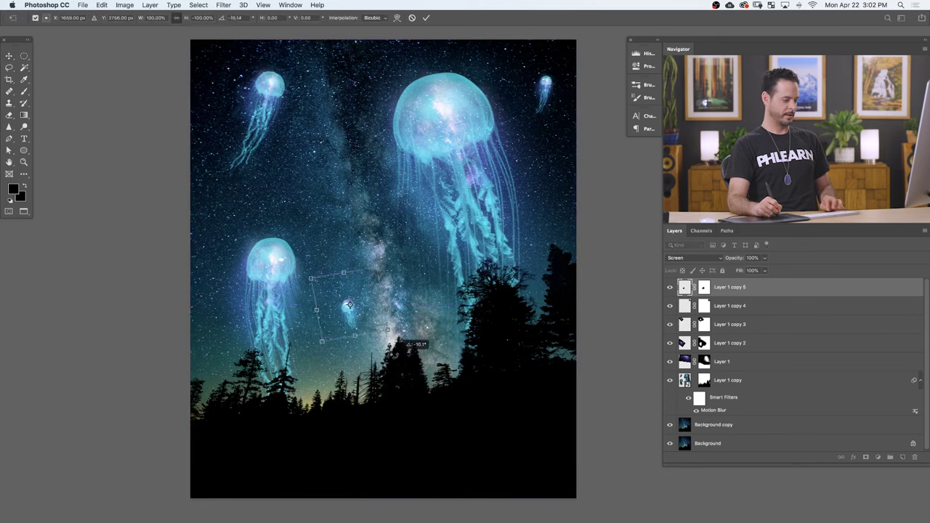
{"action": "key", "text": "Return"}
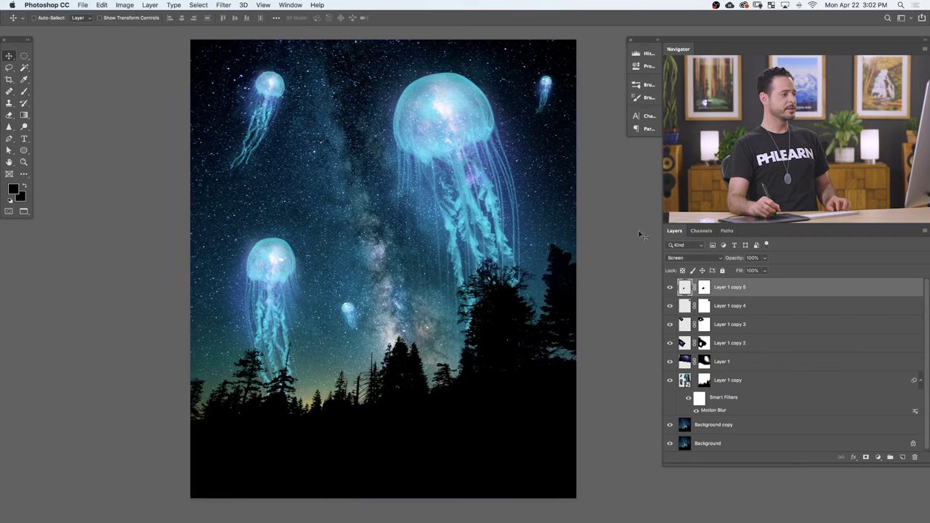
{"action": "left_click_drag", "start_coordinate": [441, 154], "coordinate": [488, 128]}
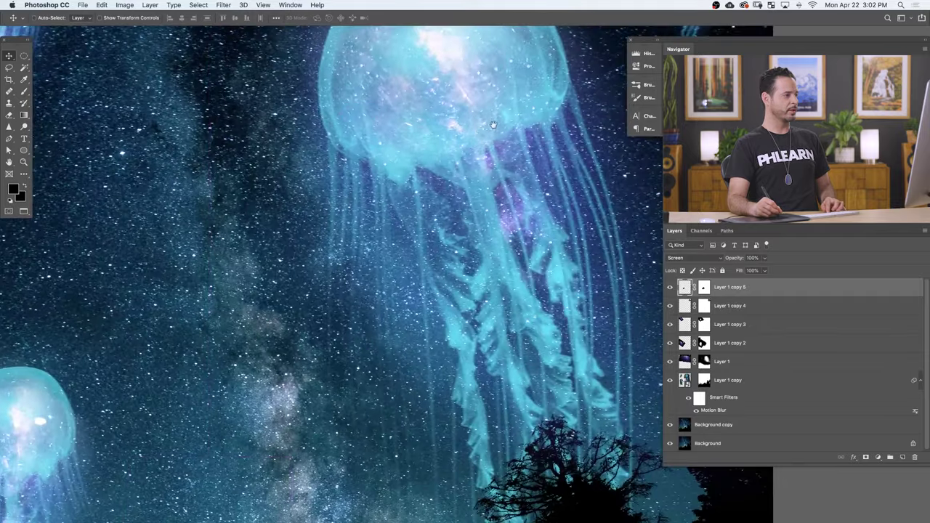
{"action": "left_click_drag", "start_coordinate": [506, 199], "coordinate": [462, 214]}
{"action": "left_click_drag", "start_coordinate": [476, 282], "coordinate": [414, 267]}
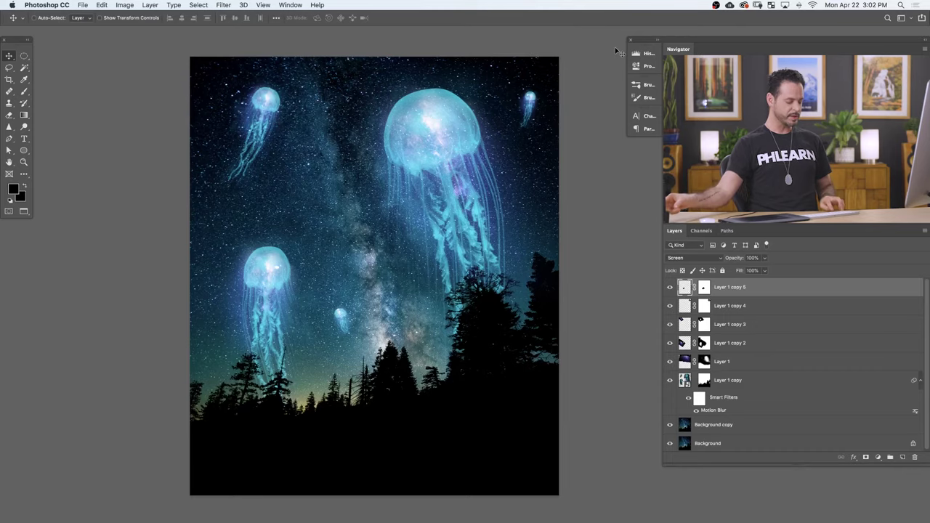
Step: Exit full screen, copy the Simple Composite Camp.jpg image into the jellyfish composite as a new layer and return to full screen
{"action": "key", "text": "shift+f"}
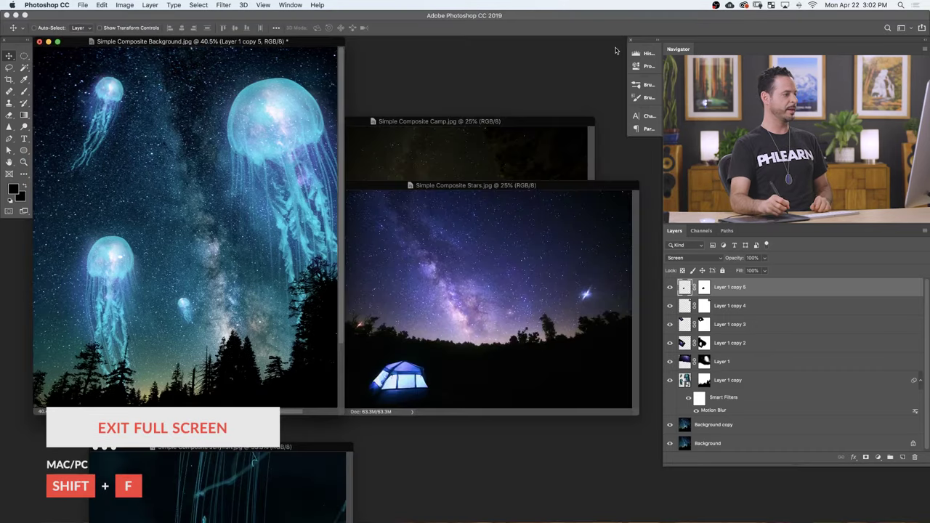
{"action": "left_click_drag", "start_coordinate": [494, 191], "coordinate": [501, 248]}
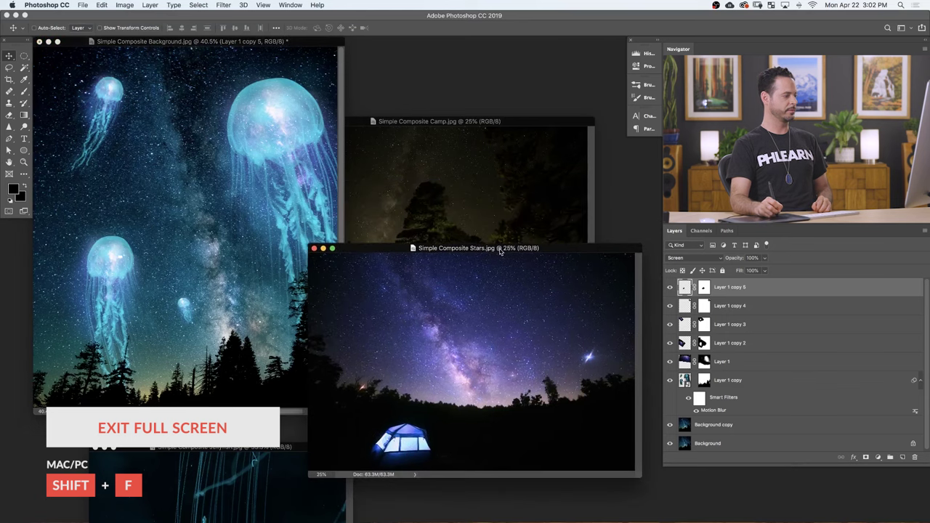
{"action": "left_click_drag", "start_coordinate": [438, 126], "coordinate": [461, 115]}
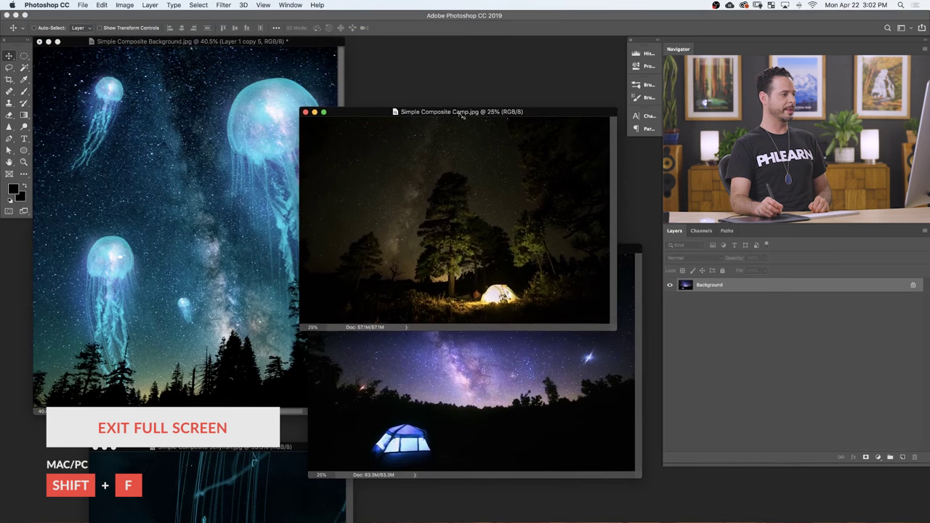
{"action": "key", "text": "v"}
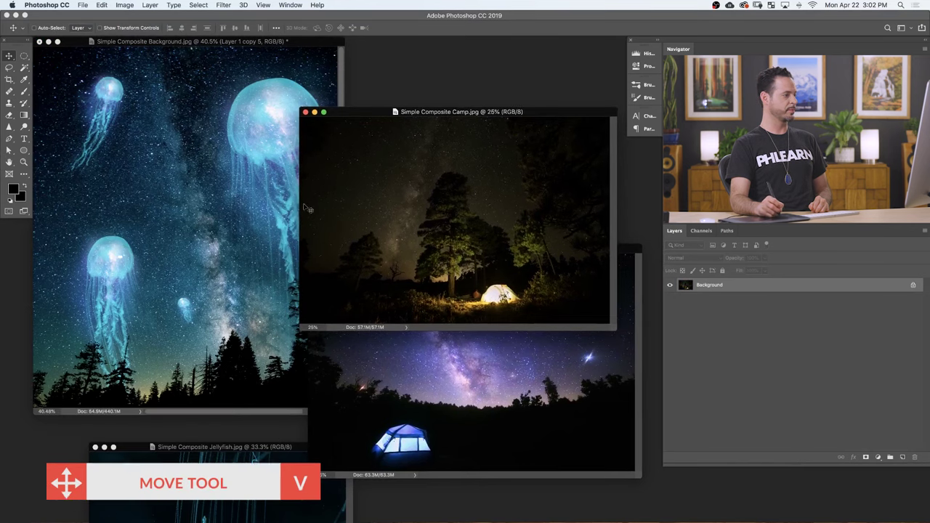
{"action": "left_click_drag", "start_coordinate": [308, 209], "coordinate": [450, 229]}
{"action": "left_click_drag", "start_coordinate": [221, 272], "coordinate": [339, 251]}
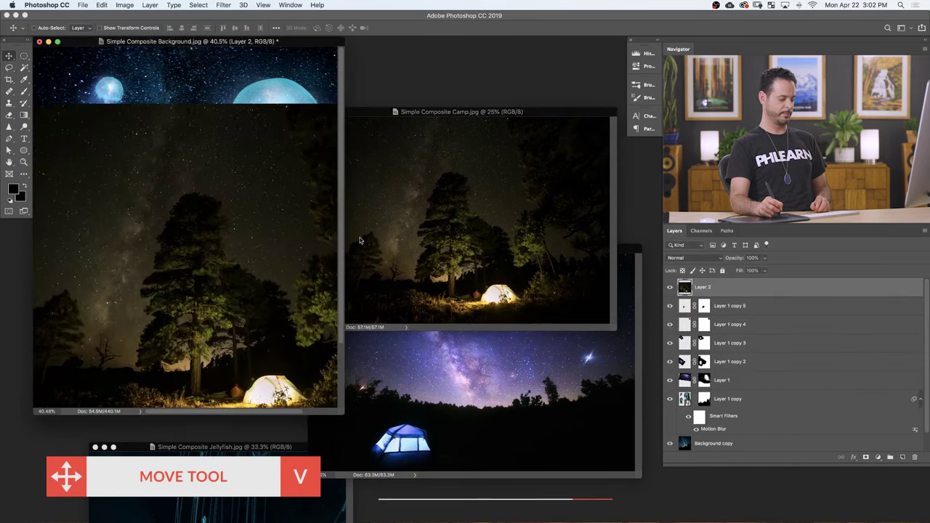
{"action": "key", "text": "f"}
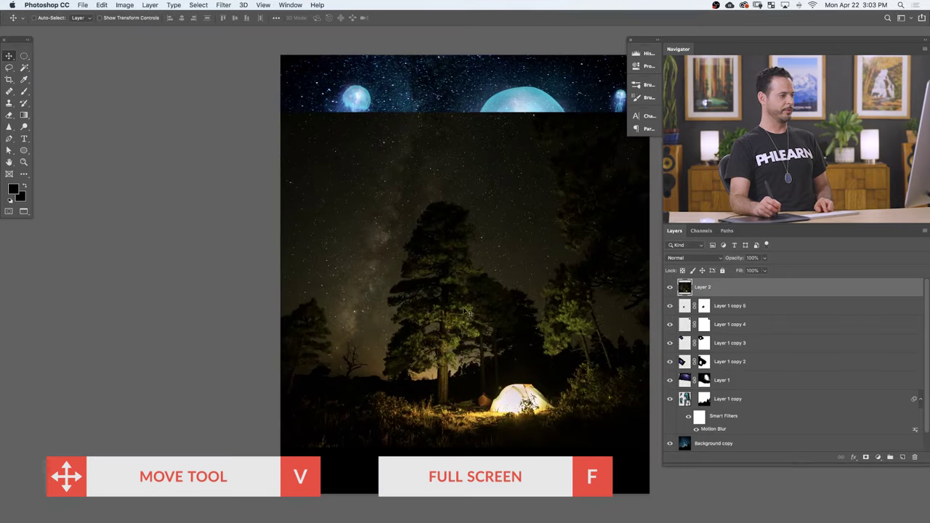
Step: Set the camp layer's blend mode to Screen
{"action": "scroll", "coordinate": [467, 312], "scroll_direction": "right", "scroll_amount": 3}
{"action": "scroll", "coordinate": [467, 312], "scroll_direction": "down", "scroll_amount": 2}
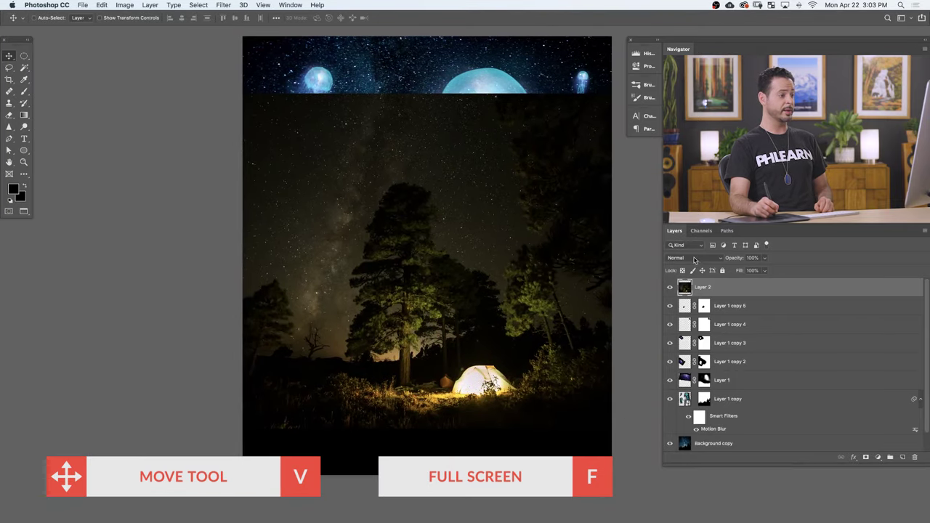
{"action": "left_click", "coordinate": [694, 258]}
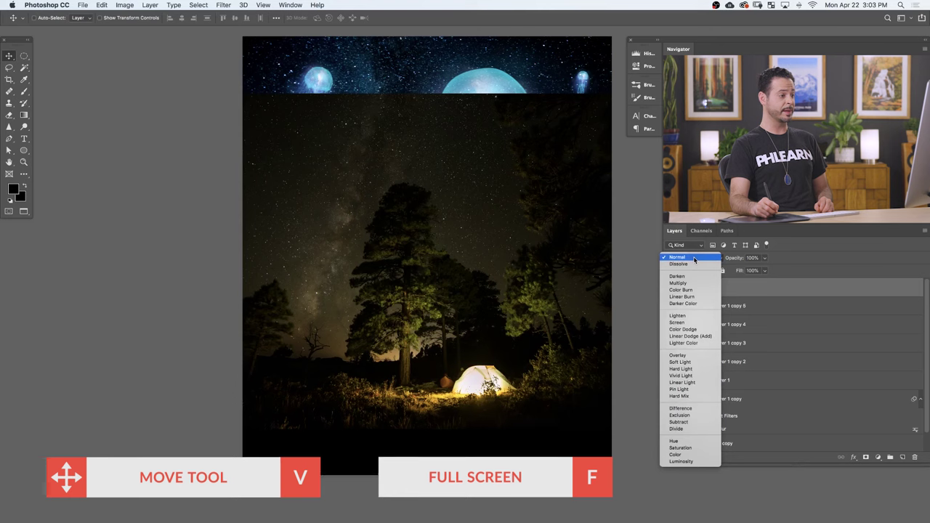
{"action": "left_click", "coordinate": [676, 322]}
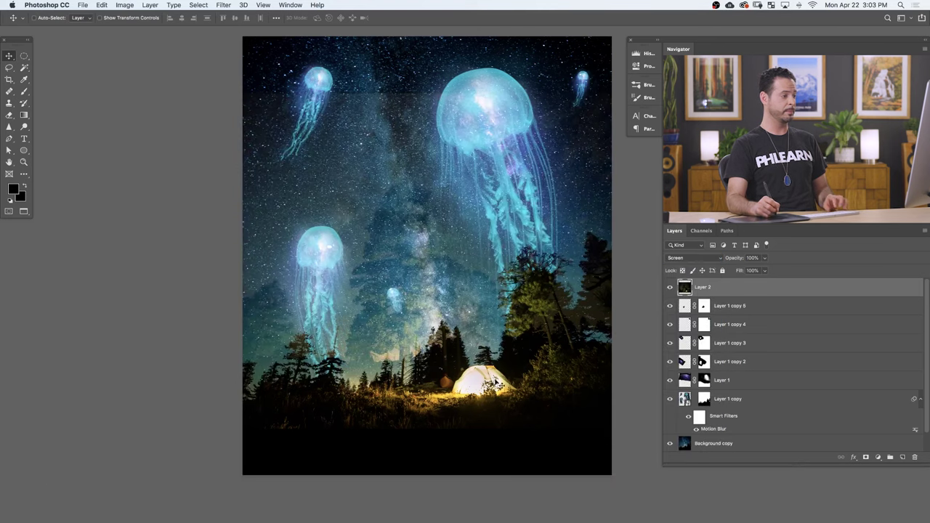
Step: Scale the camp layer down and position it so the tent sits in the dark foreground near the lower-right corner
{"action": "scroll", "coordinate": [478, 377], "scroll_direction": "right", "scroll_amount": 3}
{"action": "key", "text": "super+t"}
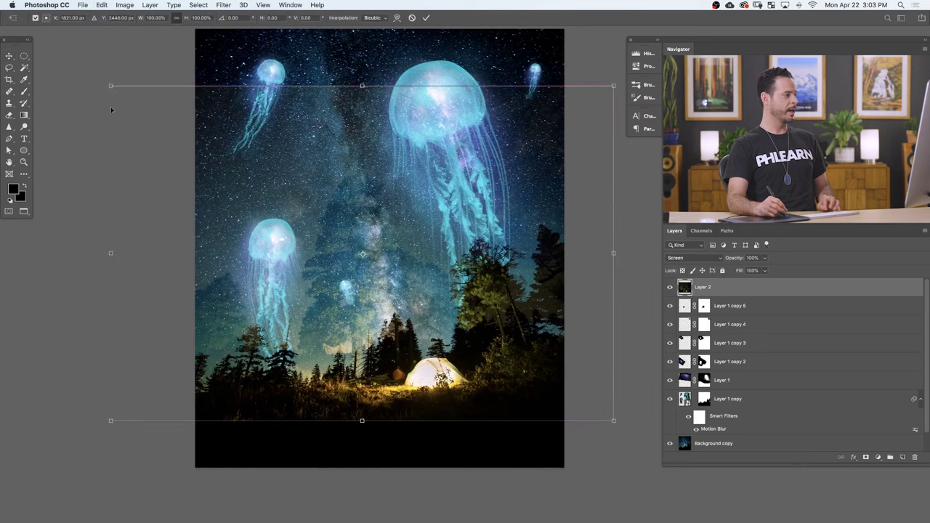
{"action": "left_click_drag", "start_coordinate": [111, 85], "coordinate": [378, 264]}
{"action": "left_click_drag", "start_coordinate": [399, 231], "coordinate": [409, 236]}
{"action": "left_click_drag", "start_coordinate": [570, 361], "coordinate": [516, 398]}
{"action": "left_click_drag", "start_coordinate": [559, 307], "coordinate": [628, 262]}
{"action": "left_click_drag", "start_coordinate": [566, 377], "coordinate": [534, 387]}
{"action": "left_click_drag", "start_coordinate": [598, 275], "coordinate": [631, 245]}
{"action": "left_click_drag", "start_coordinate": [564, 349], "coordinate": [531, 349]}
{"action": "key", "text": "Return"}
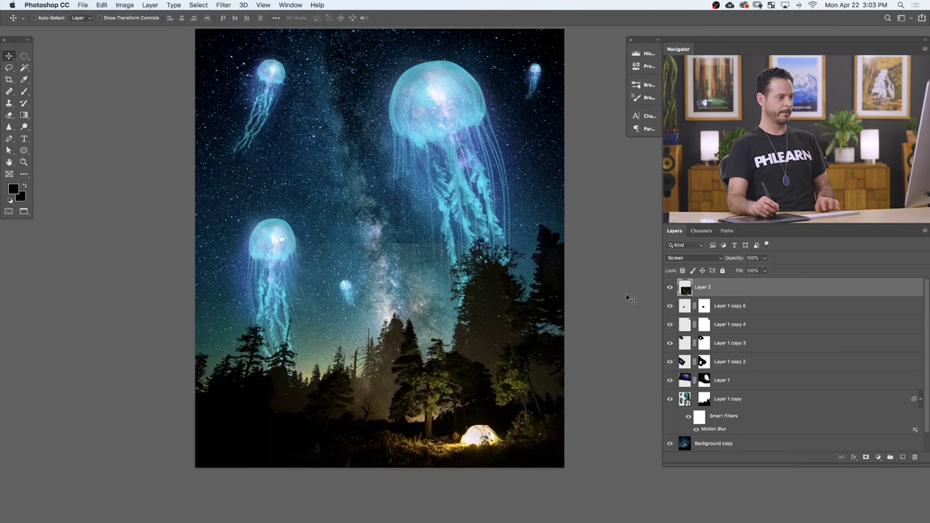
Step: Hide the camp layer with a black mask and paint the tent and the lit grass around it back in
{"action": "left_click", "coordinate": [867, 457], "text": "alt"}
{"action": "key", "text": "b"}
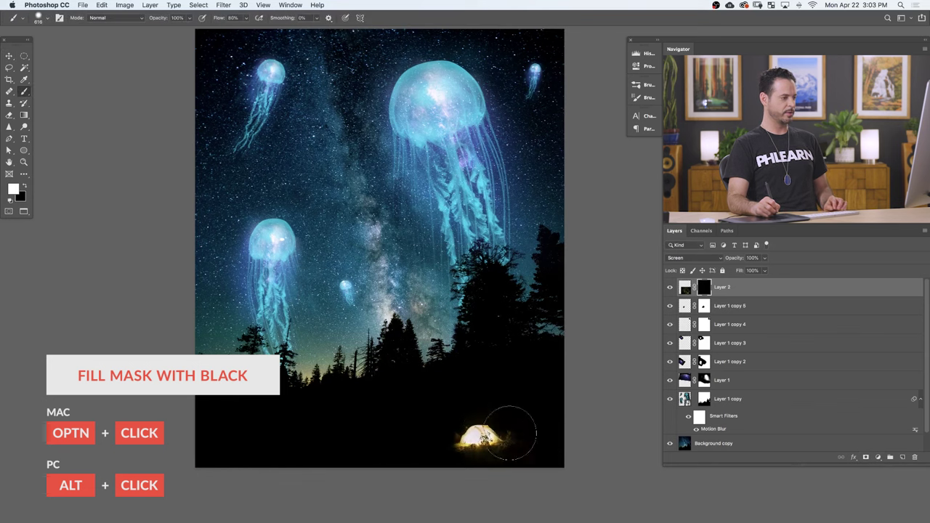
{"action": "mouse_move", "coordinate": [409, 455]}
{"action": "left_mouse_down"}
{"action": "mouse_move", "coordinate": [381, 455]}
{"action": "mouse_move", "coordinate": [420, 453]}
{"action": "mouse_move", "coordinate": [335, 450]}
{"action": "mouse_move", "coordinate": [481, 454]}
{"action": "mouse_move", "coordinate": [504, 444]}
{"action": "mouse_move", "coordinate": [480, 429]}
{"action": "mouse_move", "coordinate": [520, 419]}
{"action": "left_mouse_up"}
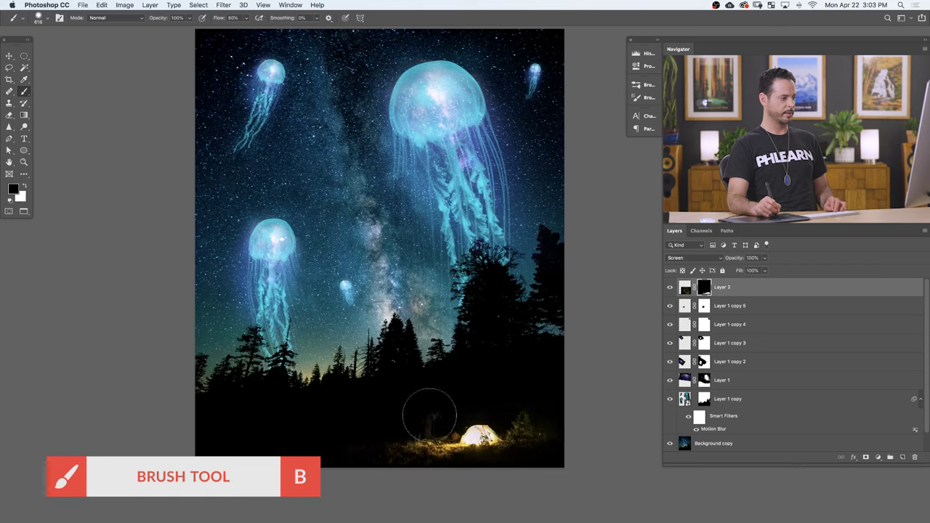
Step: Nudge the masked camp layer up, scale it down slightly and reposition the tent in the foreground
{"action": "key", "text": "v"}
{"action": "left_click_drag", "start_coordinate": [541, 475], "coordinate": [542, 468]}
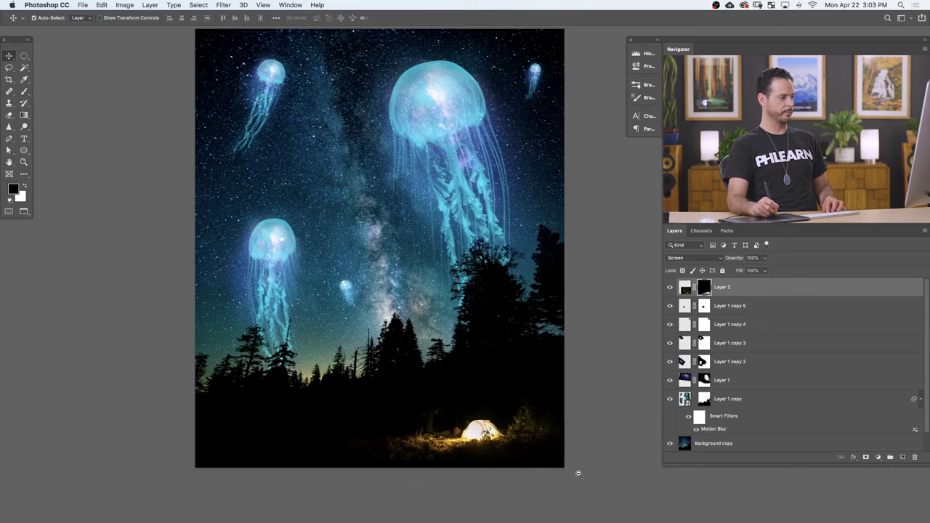
{"action": "scroll", "coordinate": [574, 465], "scroll_direction": "down", "scroll_amount": 5}
{"action": "scroll", "coordinate": [542, 453], "scroll_direction": "down", "scroll_amount": 1}
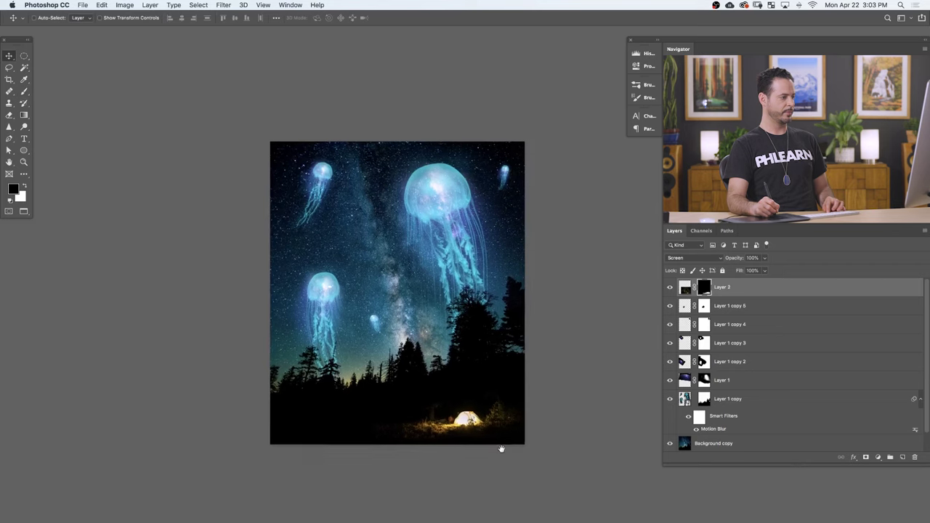
{"action": "key", "text": "super+t"}
{"action": "left_click_drag", "start_coordinate": [550, 284], "coordinate": [532, 297]}
{"action": "mouse_move", "coordinate": [573, 410]}
{"action": "left_mouse_down"}
{"action": "mouse_move", "coordinate": [565, 465]}
{"action": "mouse_move", "coordinate": [572, 423]}
{"action": "mouse_move", "coordinate": [584, 418]}
{"action": "left_mouse_up"}
{"action": "key", "text": "Return"}
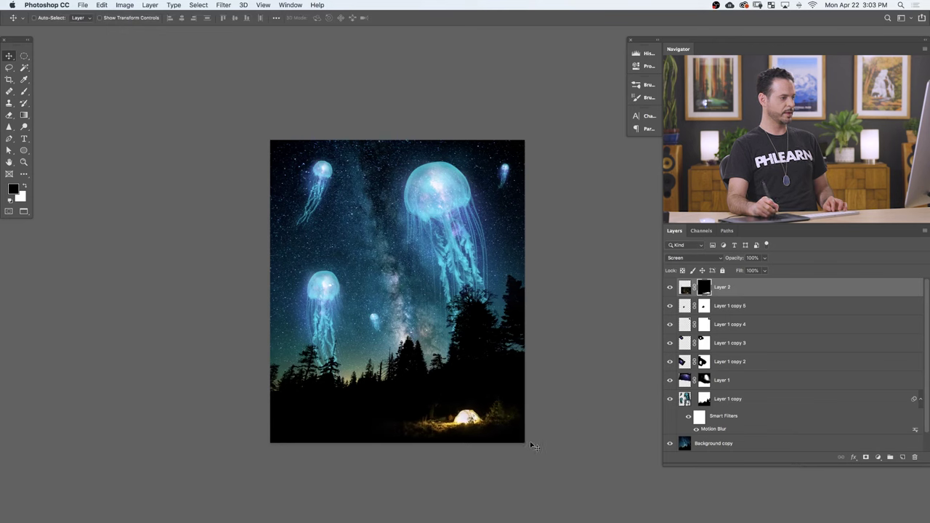
Step: Fine-tune the masked camp layer's scale and position so the tent sits in the dark foreground near the image's lower-right corner
{"action": "key", "text": "super+t"}
{"action": "left_click_drag", "start_coordinate": [546, 284], "coordinate": [590, 257]}
{"action": "left_click_drag", "start_coordinate": [555, 396], "coordinate": [527, 399]}
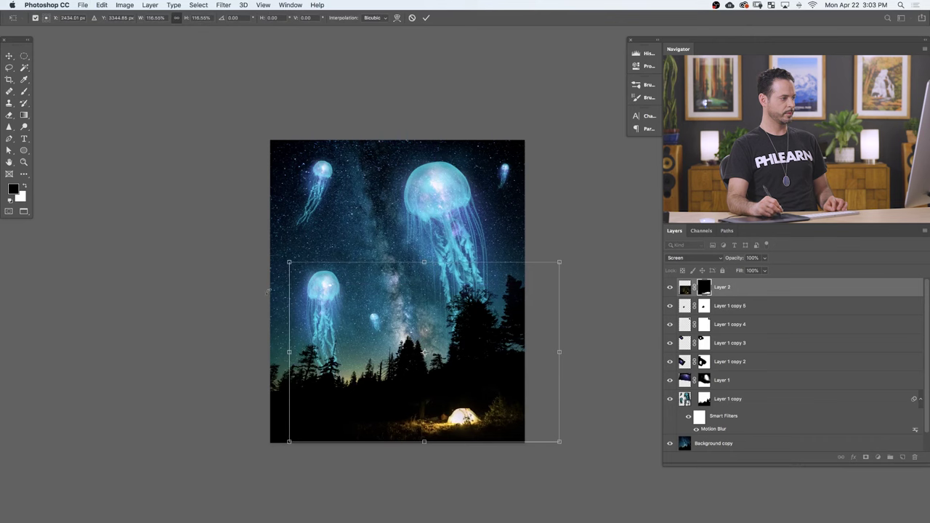
{"action": "left_click_drag", "start_coordinate": [288, 262], "coordinate": [307, 270]}
{"action": "key", "text": "Return"}
{"action": "left_click_drag", "start_coordinate": [588, 466], "coordinate": [546, 470]}
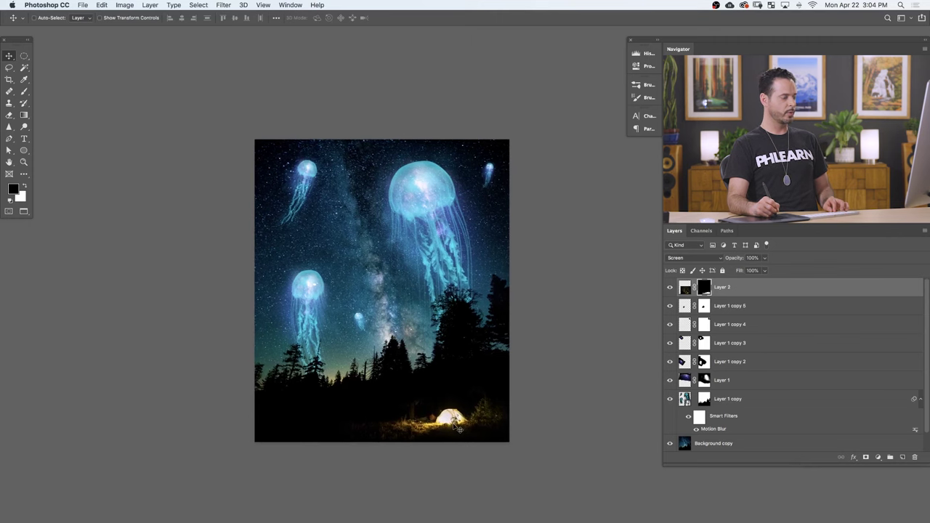
Step: Add a Hue/Saturation adjustment clipped to the camp layer and shift its hue slightly toward warm orange
{"action": "left_click", "coordinate": [683, 289]}
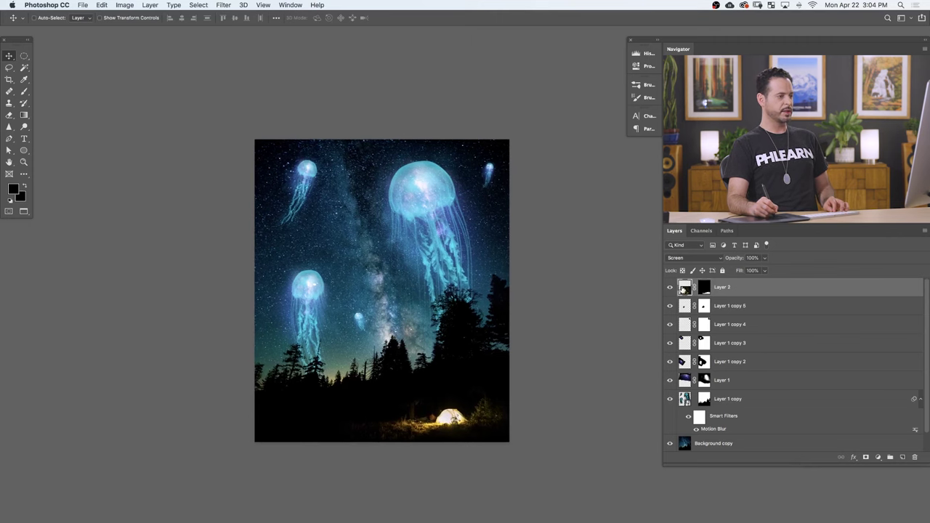
{"action": "left_click", "coordinate": [878, 459]}
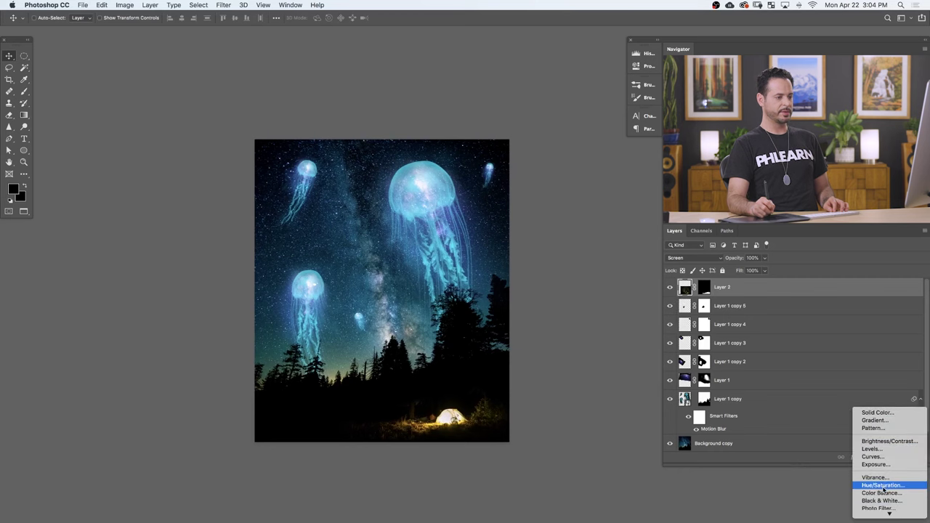
{"action": "left_click", "coordinate": [888, 484]}
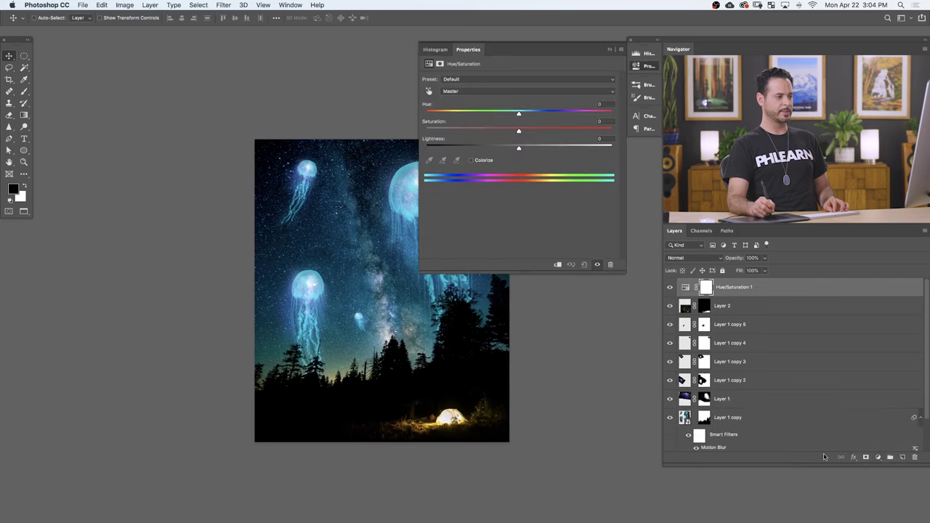
{"action": "left_click", "coordinate": [558, 265]}
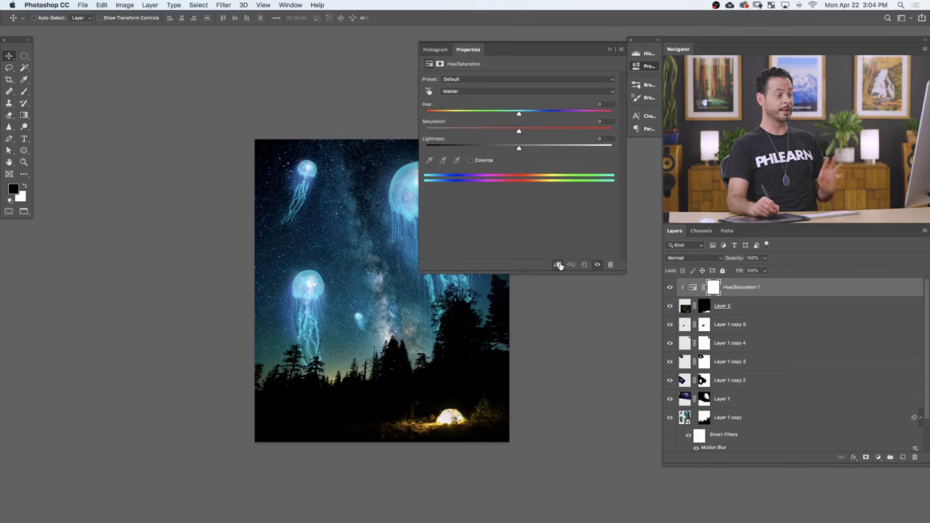
{"action": "left_click_drag", "start_coordinate": [516, 114], "coordinate": [511, 115]}
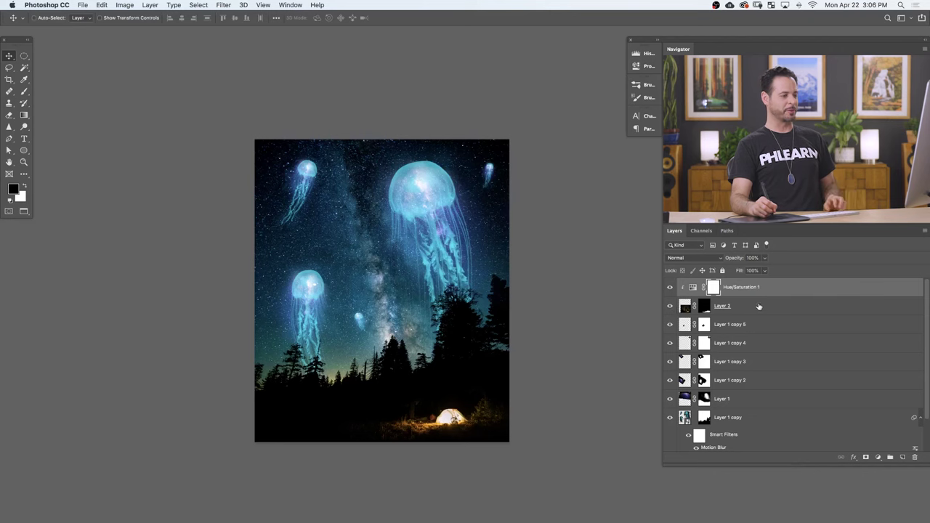
Step: Group the camp layer with its Hue/Saturation adjustment and name the group camp
{"action": "left_click", "coordinate": [764, 313], "text": "shift"}
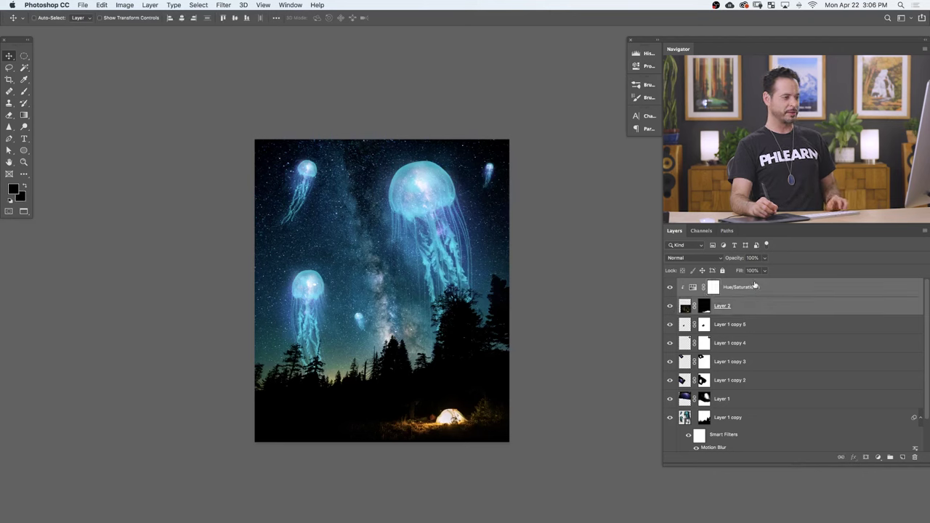
{"action": "key", "text": "super+g"}
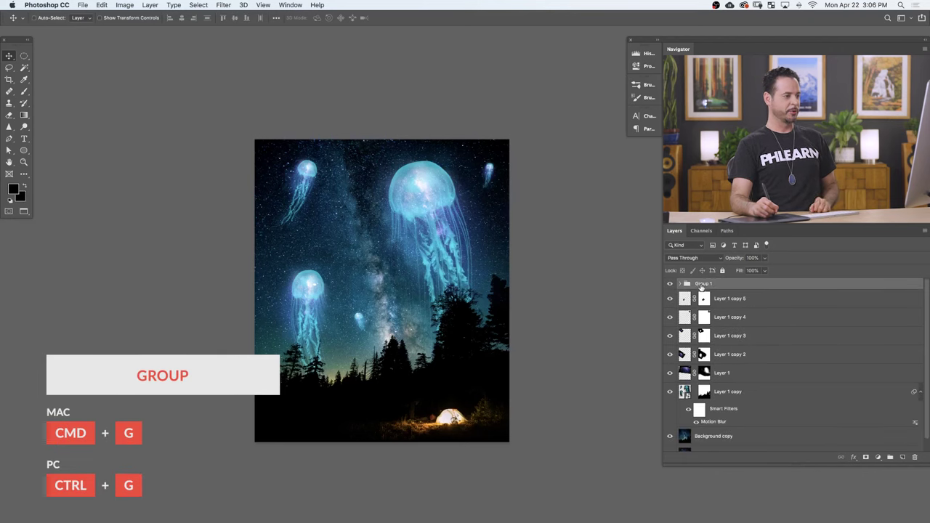
{"action": "type", "text": "camp"}
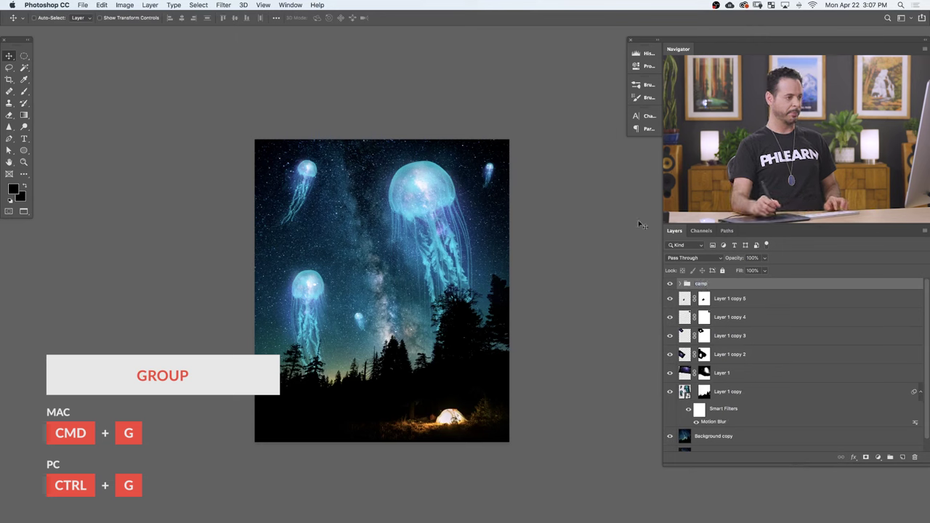
Step: Group the galaxy glow layers from Layer 1 copy 5 down to Layer 1 and name the group Galaxy
{"action": "left_click", "coordinate": [756, 306]}
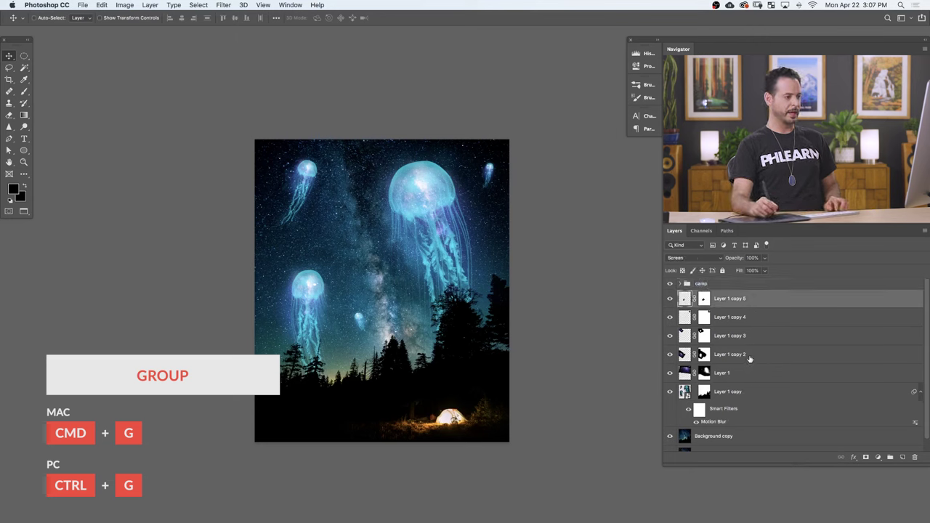
{"action": "left_click", "coordinate": [670, 375]}
{"action": "left_click", "coordinate": [670, 375]}
{"action": "left_click", "coordinate": [751, 375], "text": "shift"}
{"action": "key", "text": "super+g"}
{"action": "double_click", "coordinate": [703, 294]}
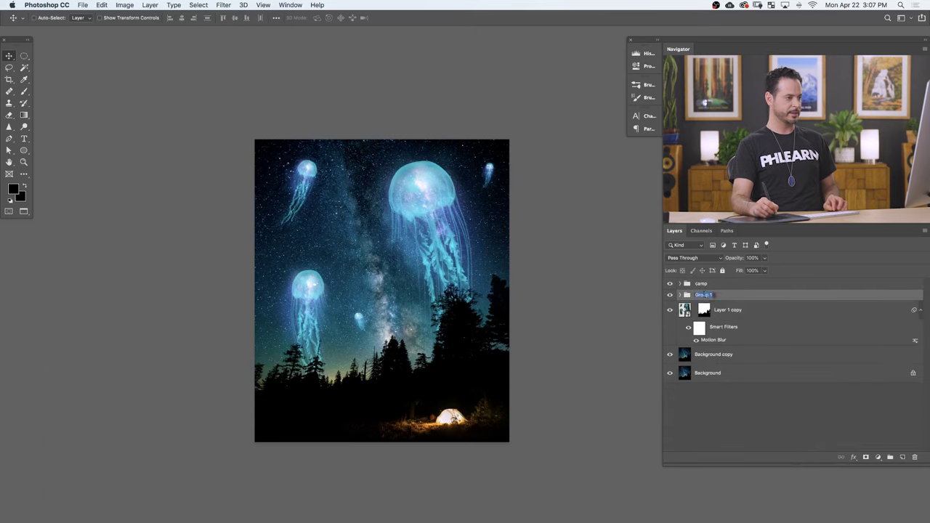
{"action": "type", "text": "Galaxy"}
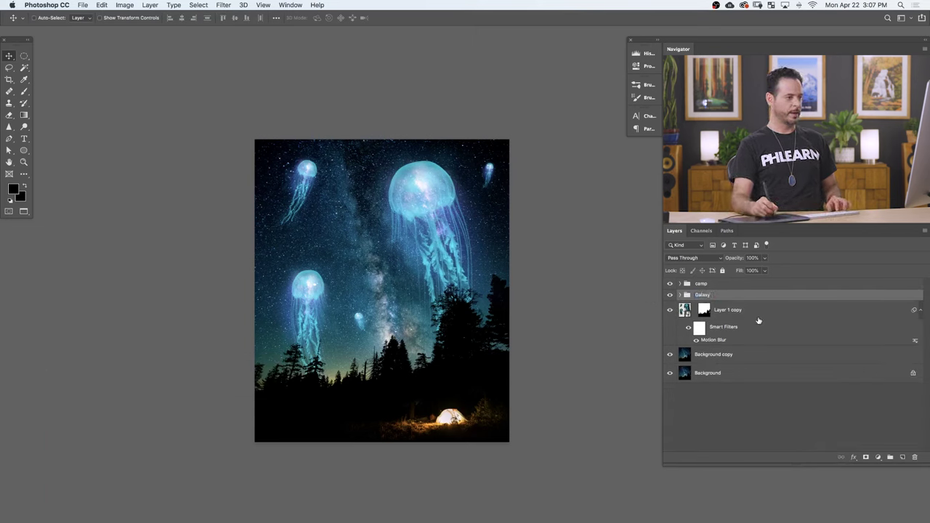
Step: Put the Layer 1 copy jellyfish layer in a group named Jellyfish and collapse it
{"action": "left_click", "coordinate": [760, 315]}
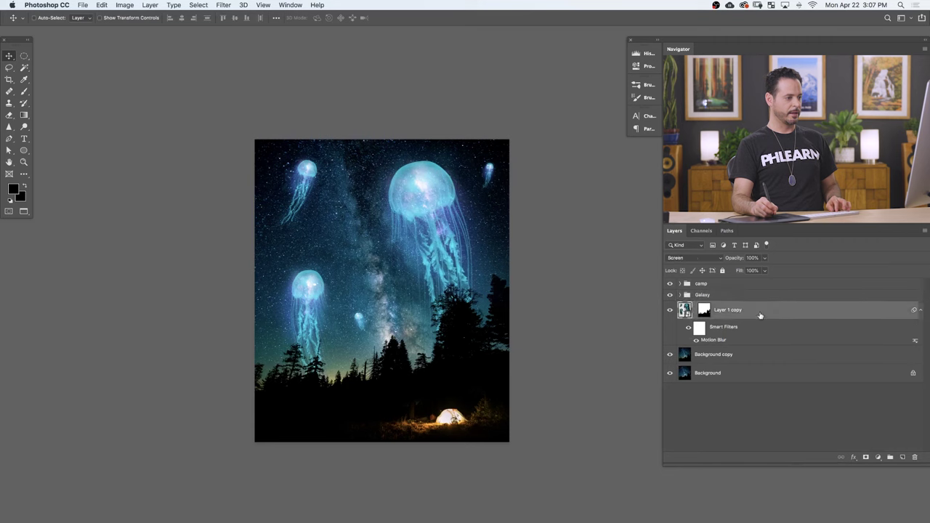
{"action": "key", "text": "super+g"}
{"action": "type", "text": "j"}
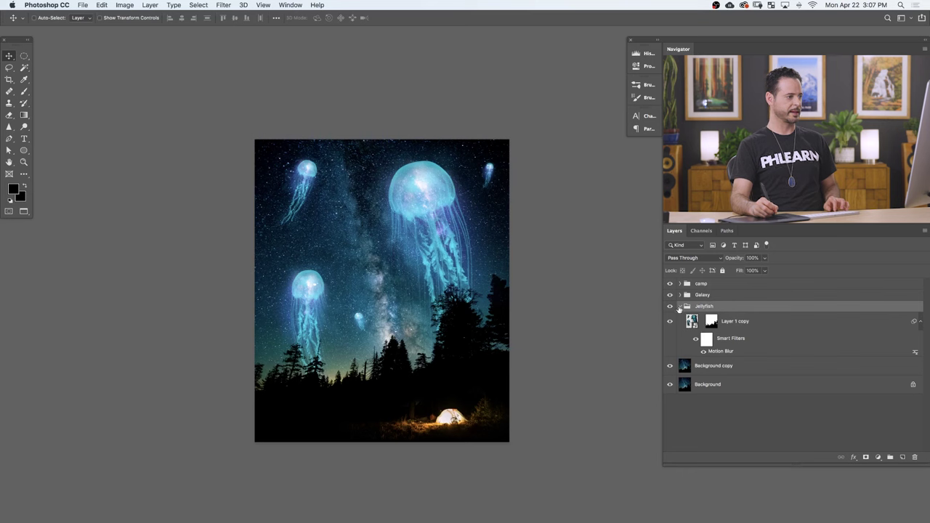
{"action": "left_click", "coordinate": [681, 307]}
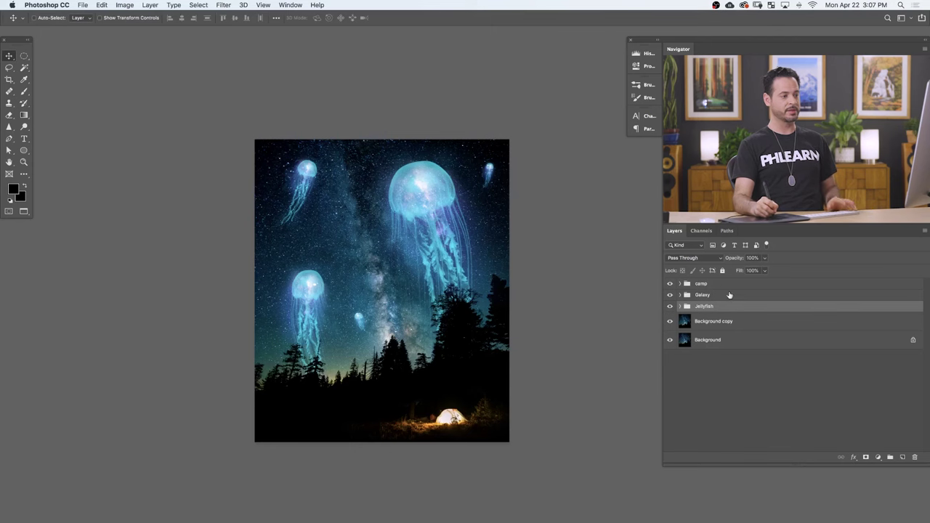
Step: Add a Gradient Map adjustment layer above the camp group and open its gradient for editing
{"action": "left_click", "coordinate": [729, 283]}
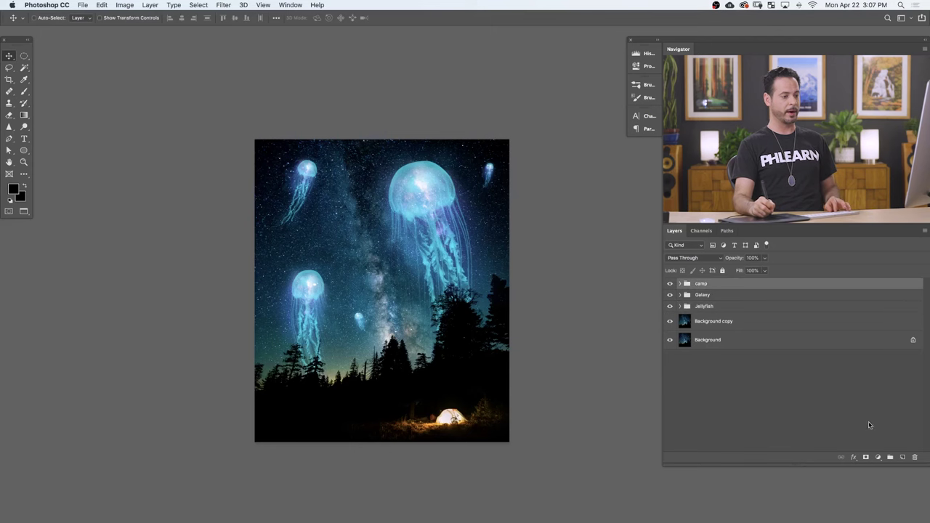
{"action": "left_click", "coordinate": [878, 458]}
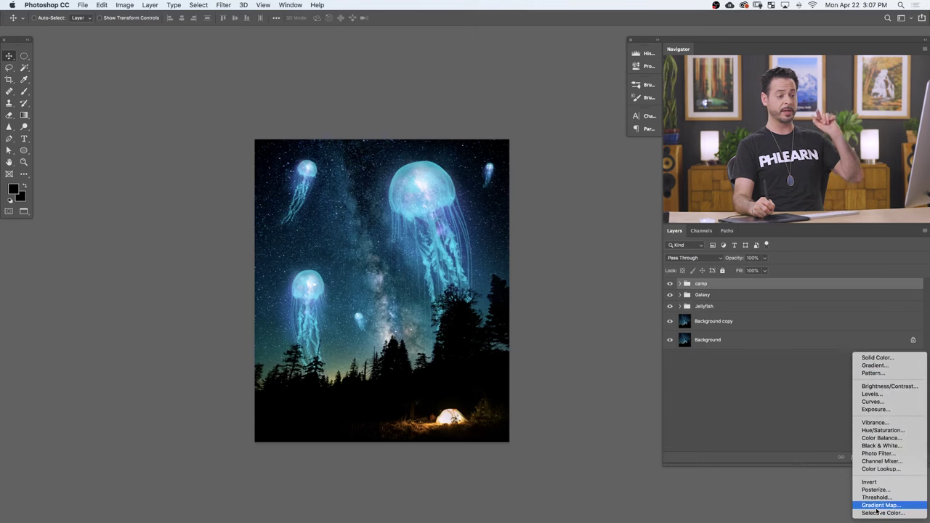
{"action": "left_click", "coordinate": [878, 507]}
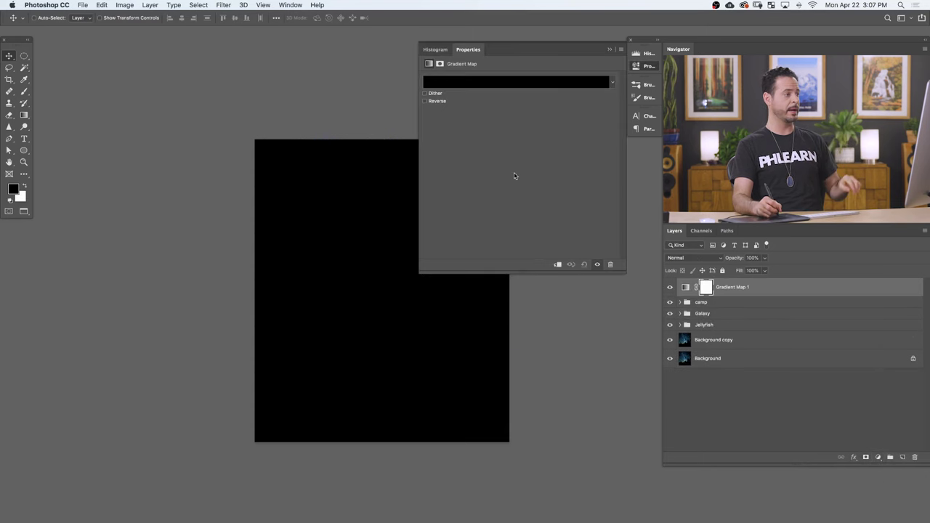
{"action": "left_click", "coordinate": [491, 84]}
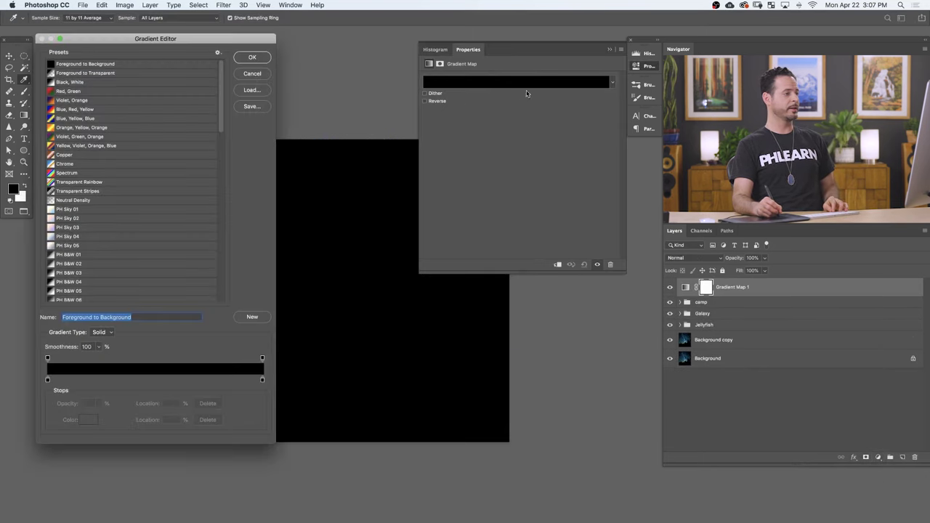
{"action": "key", "text": "space"}
{"action": "left_click_drag", "start_coordinate": [360, 340], "coordinate": [388, 311]}
{"action": "key", "text": "space"}
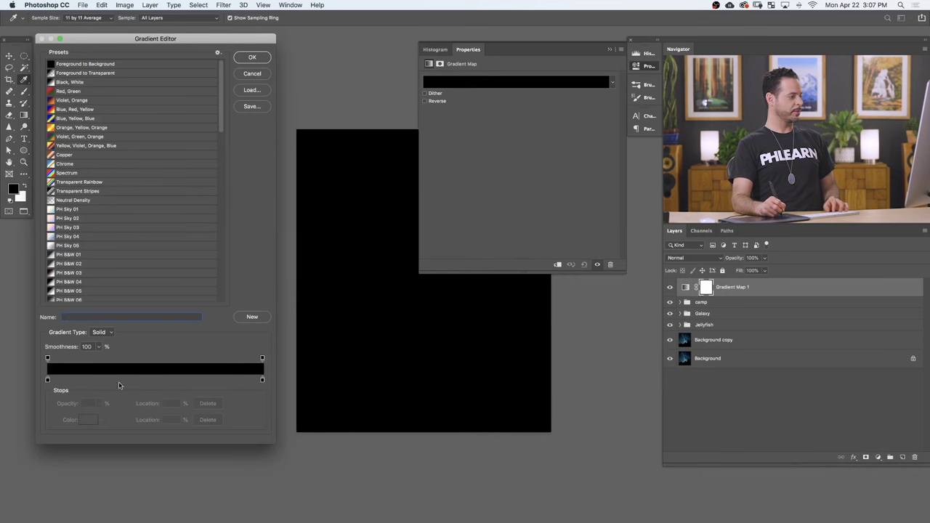
Step: Set the gradient's highlight stop at 100% to white (ffffff)
{"action": "left_click", "coordinate": [263, 379]}
{"action": "left_click", "coordinate": [88, 419]}
{"action": "left_click_drag", "start_coordinate": [130, 269], "coordinate": [70, 178]}
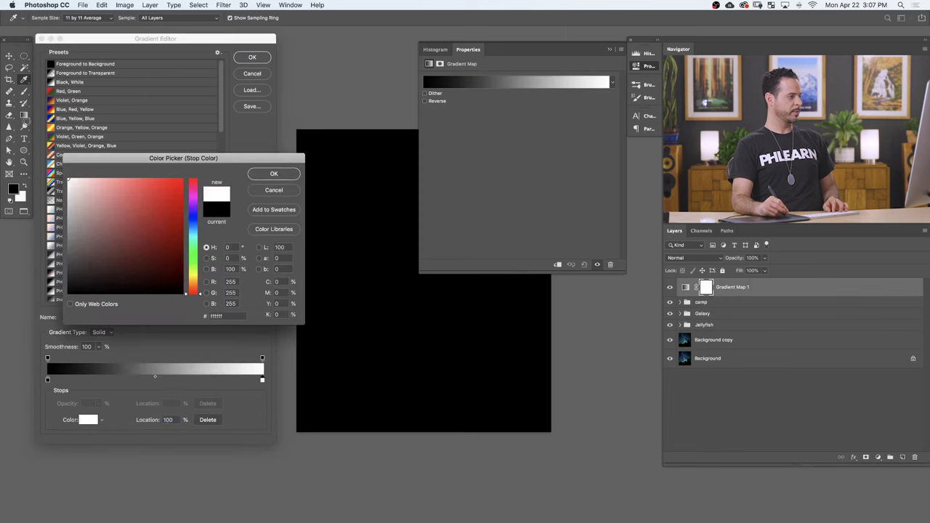
{"action": "left_click", "coordinate": [274, 173]}
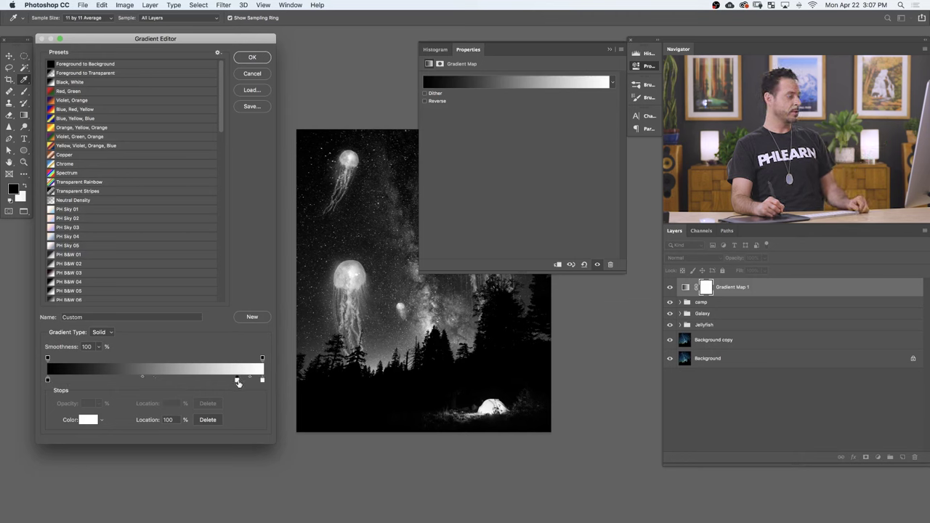
Step: Add a gradient stop at 89% and color it pale warm yellow (ffedbb)
{"action": "left_click", "coordinate": [238, 379]}
{"action": "left_click", "coordinate": [88, 420]}
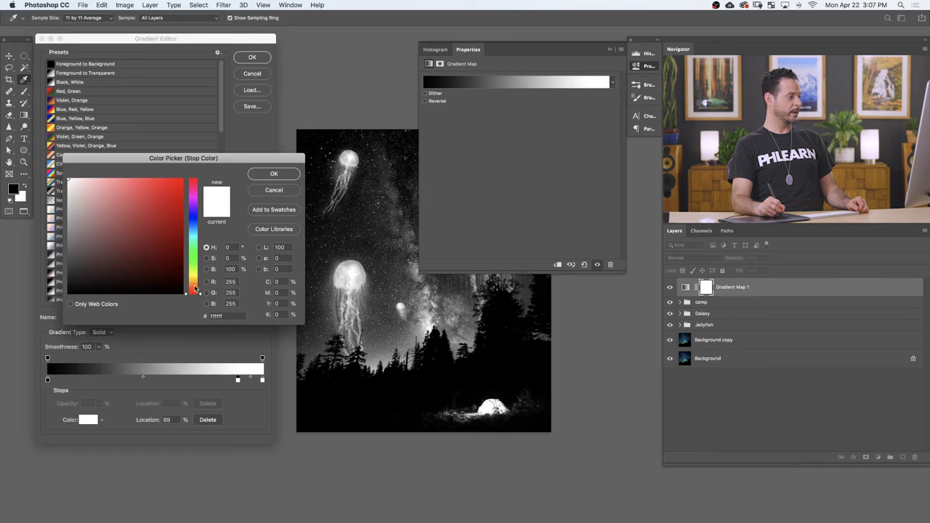
{"action": "left_click_drag", "start_coordinate": [195, 288], "coordinate": [197, 282]}
{"action": "mouse_move", "coordinate": [107, 190]}
{"action": "left_mouse_down"}
{"action": "mouse_move", "coordinate": [95, 181]}
{"action": "mouse_move", "coordinate": [107, 175]}
{"action": "mouse_move", "coordinate": [98, 175]}
{"action": "left_mouse_up"}
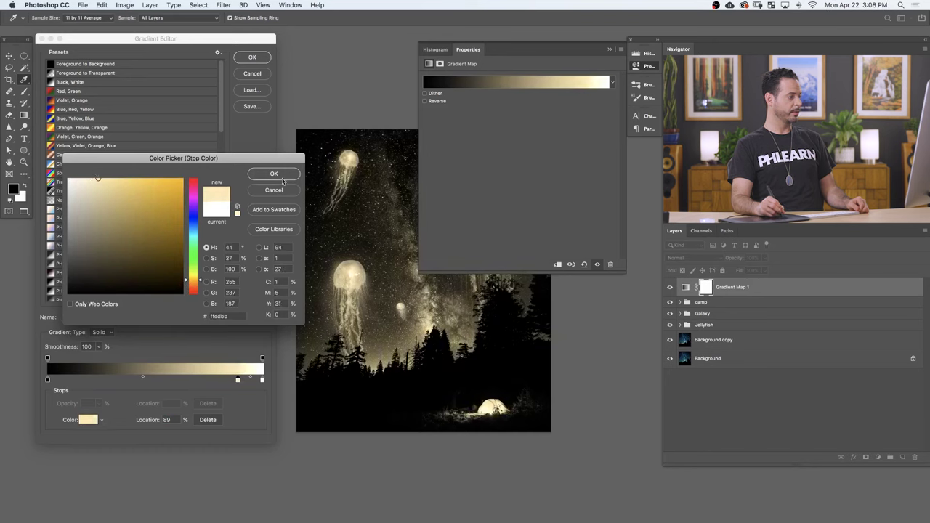
{"action": "left_click", "coordinate": [274, 173]}
Step: Add a gradient stop at 64% and color it soft teal green (5ec5a9)
{"action": "left_click", "coordinate": [185, 380]}
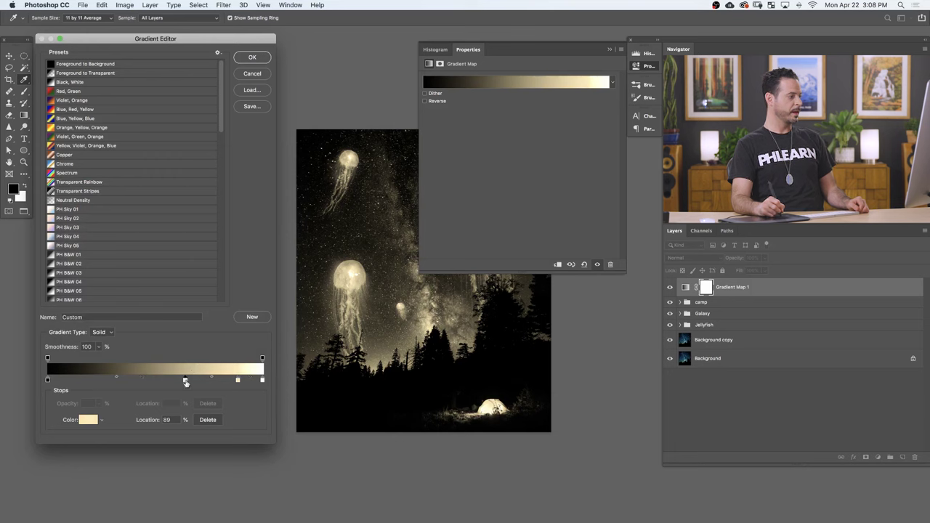
{"action": "left_click", "coordinate": [88, 419]}
{"action": "left_click_drag", "start_coordinate": [198, 248], "coordinate": [199, 243]}
{"action": "mouse_move", "coordinate": [115, 201]}
{"action": "left_mouse_down"}
{"action": "mouse_move", "coordinate": [115, 211]}
{"action": "mouse_move", "coordinate": [123, 205]}
{"action": "left_mouse_up"}
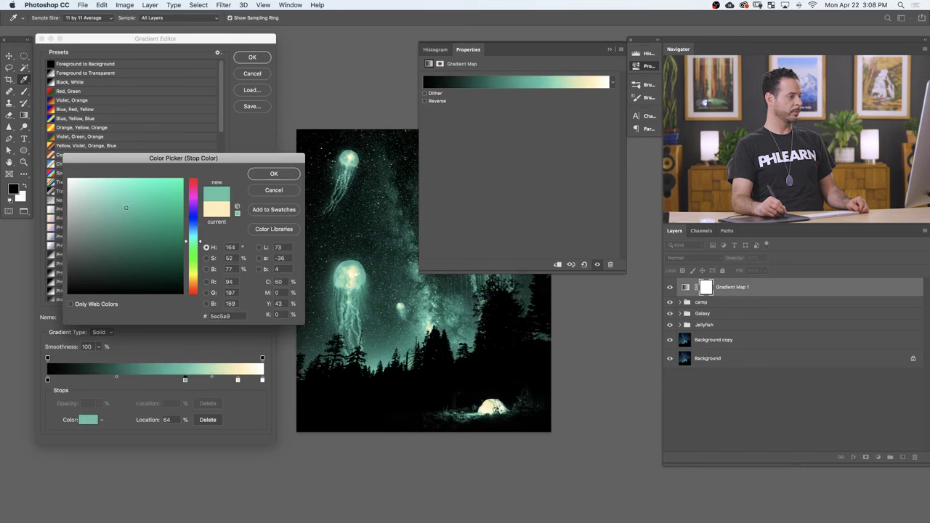
{"action": "left_click", "coordinate": [274, 173]}
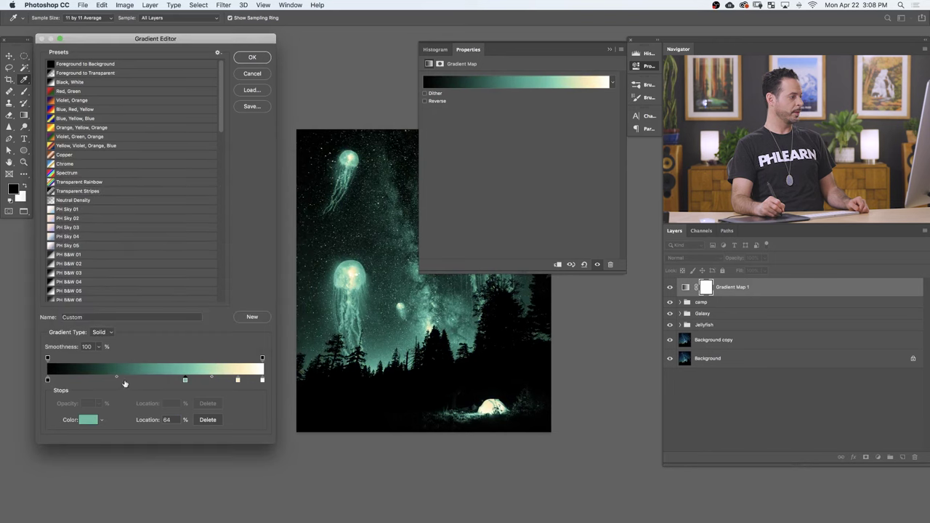
Step: Add a gradient stop at 31%, color it deep blue (206287) and accept the finished gradient
{"action": "left_click", "coordinate": [113, 380]}
{"action": "left_click", "coordinate": [88, 419]}
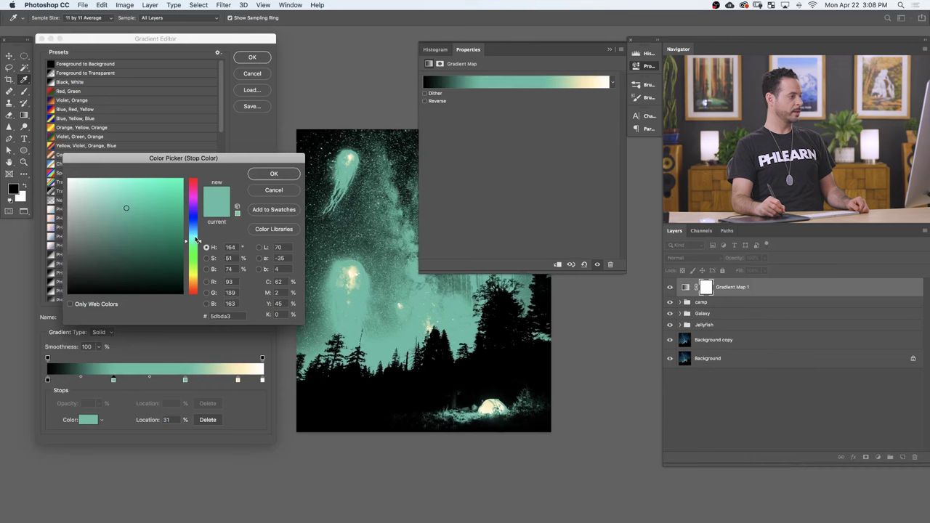
{"action": "left_click_drag", "start_coordinate": [196, 239], "coordinate": [196, 229]}
{"action": "left_click", "coordinate": [142, 242]}
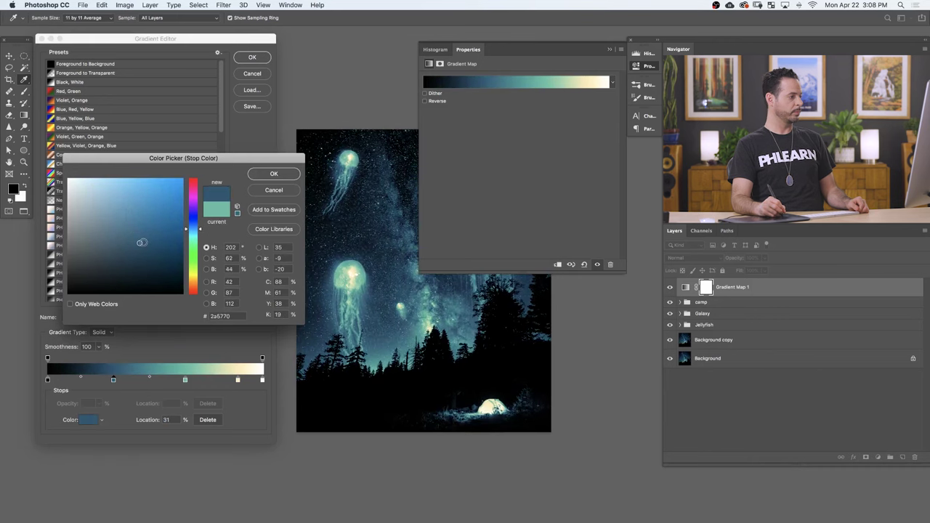
{"action": "left_click_drag", "start_coordinate": [143, 242], "coordinate": [146, 240]}
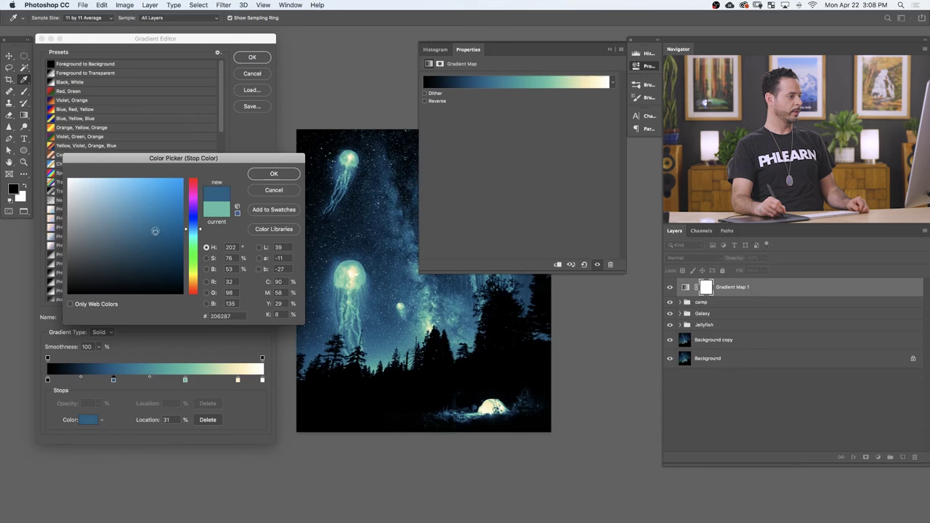
{"action": "left_click", "coordinate": [283, 175]}
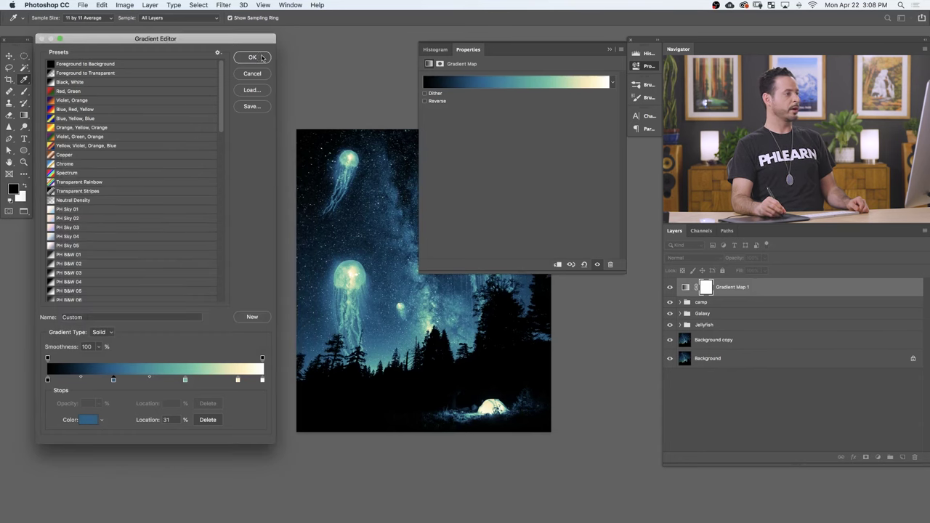
{"action": "left_click", "coordinate": [252, 57]}
{"action": "left_click", "coordinate": [648, 68]}
Step: Compare the image with and without the Gradient Map color grading
{"action": "left_click", "coordinate": [670, 289]}
{"action": "left_click", "coordinate": [671, 289]}
{"action": "left_click", "coordinate": [670, 288]}
{"action": "left_click", "coordinate": [670, 288]}
{"action": "left_click", "coordinate": [670, 287]}
{"action": "left_click", "coordinate": [670, 288]}
{"action": "left_click", "coordinate": [671, 289]}
{"action": "left_click", "coordinate": [670, 288]}
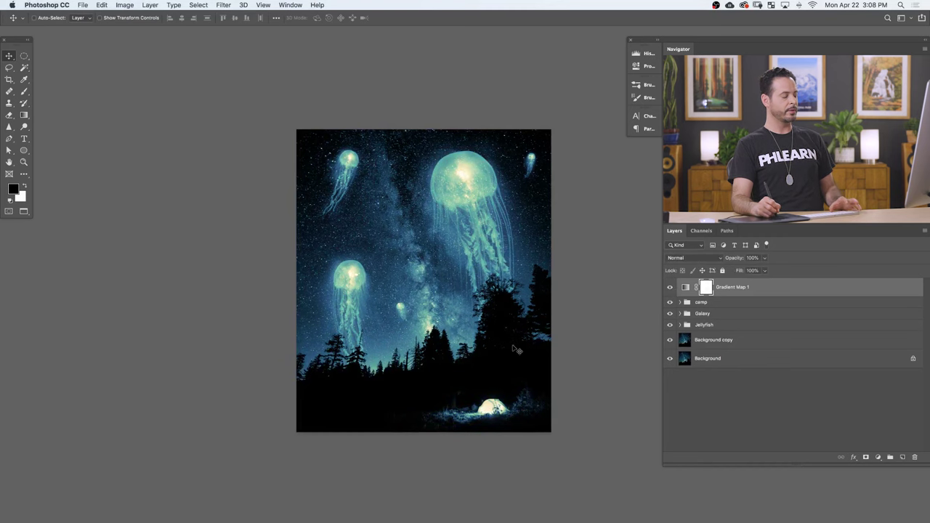
Step: Lower the Gradient Map layer's opacity to 47% and check the blended grade by toggling the layer's visibility
{"action": "left_click_drag", "start_coordinate": [472, 361], "coordinate": [437, 351]}
{"action": "left_click_drag", "start_coordinate": [424, 320], "coordinate": [435, 314]}
{"action": "scroll", "coordinate": [434, 314], "scroll_direction": "up", "scroll_amount": 2}
{"action": "scroll", "coordinate": [435, 314], "scroll_direction": "down", "scroll_amount": 1}
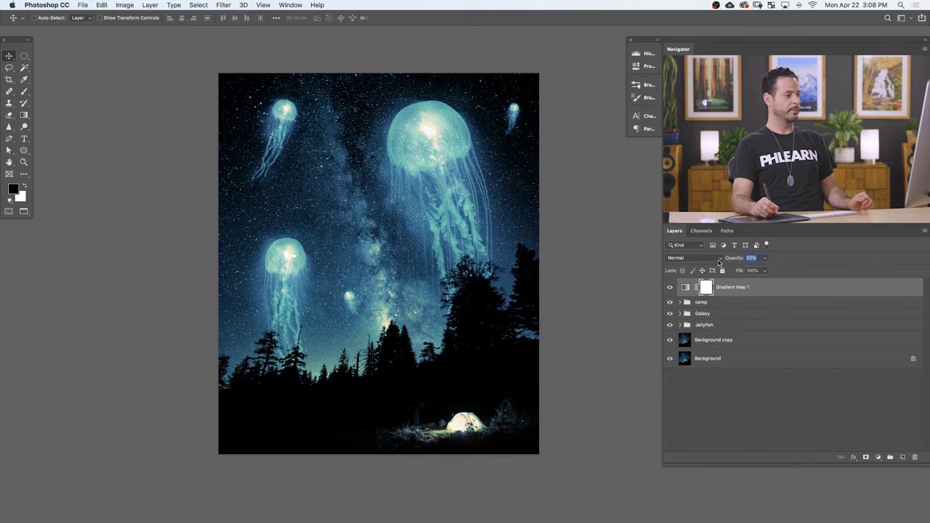
{"action": "left_click", "coordinate": [668, 288]}
{"action": "left_click", "coordinate": [669, 287]}
{"action": "left_click", "coordinate": [668, 287]}
{"action": "left_click", "coordinate": [668, 287]}
{"action": "left_click", "coordinate": [668, 288]}
{"action": "left_click", "coordinate": [669, 288]}
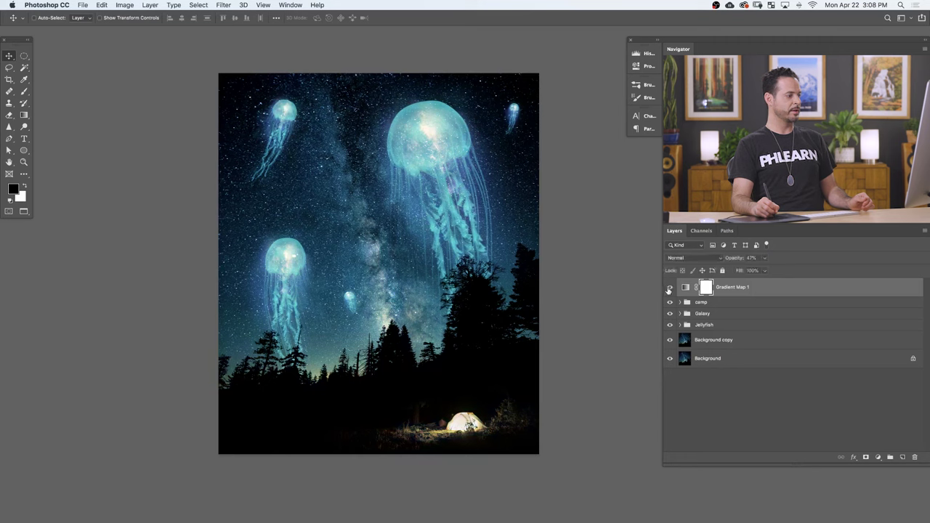
Step: Compare the image with and without the Gradient Map layer and lower the layer's opacity to 28%
{"action": "left_click", "coordinate": [669, 289]}
{"action": "left_click", "coordinate": [669, 289]}
{"action": "left_click", "coordinate": [669, 288]}
{"action": "left_click", "coordinate": [669, 289]}
{"action": "left_click", "coordinate": [669, 288]}
{"action": "left_click", "coordinate": [668, 289]}
{"action": "left_click", "coordinate": [669, 289]}
{"action": "left_click", "coordinate": [669, 289]}
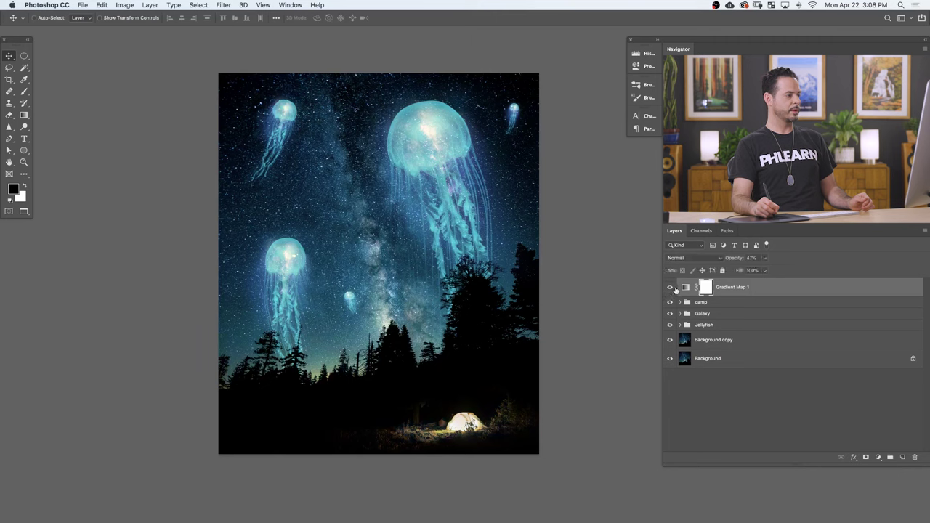
{"action": "left_click", "coordinate": [670, 288]}
{"action": "left_click", "coordinate": [670, 288]}
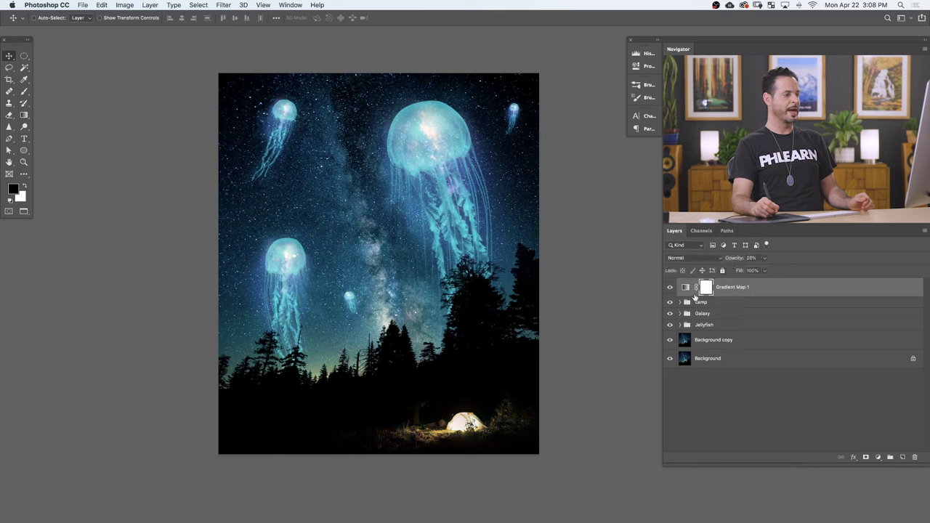
Step: Paint black on the Gradient Map layer's mask over the tent to exclude it from the color grade, and compare the effect
{"action": "left_click", "coordinate": [704, 288]}
{"action": "key", "text": "b"}
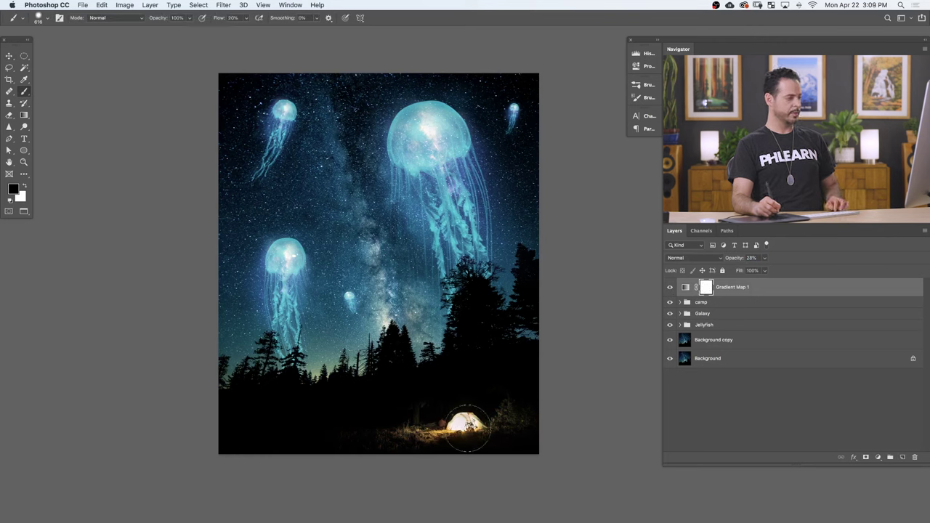
{"action": "left_click", "coordinate": [670, 288]}
{"action": "left_click", "coordinate": [670, 289]}
{"action": "left_click", "coordinate": [670, 288]}
{"action": "left_click", "coordinate": [671, 289]}
{"action": "left_click", "coordinate": [672, 289]}
{"action": "left_click", "coordinate": [670, 289]}
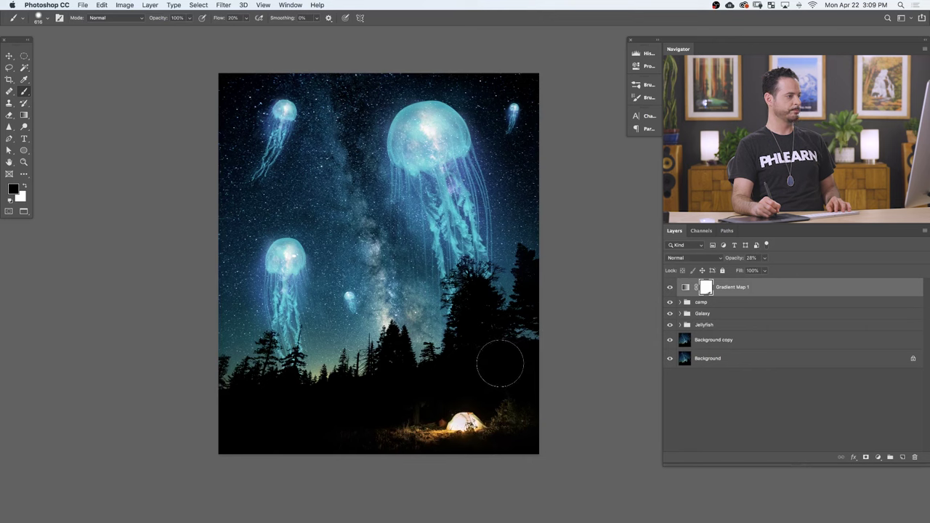
Step: Add a Levels adjustment layer and set the Blue channel's output levels to 27 and 230
{"action": "left_click", "coordinate": [879, 458]}
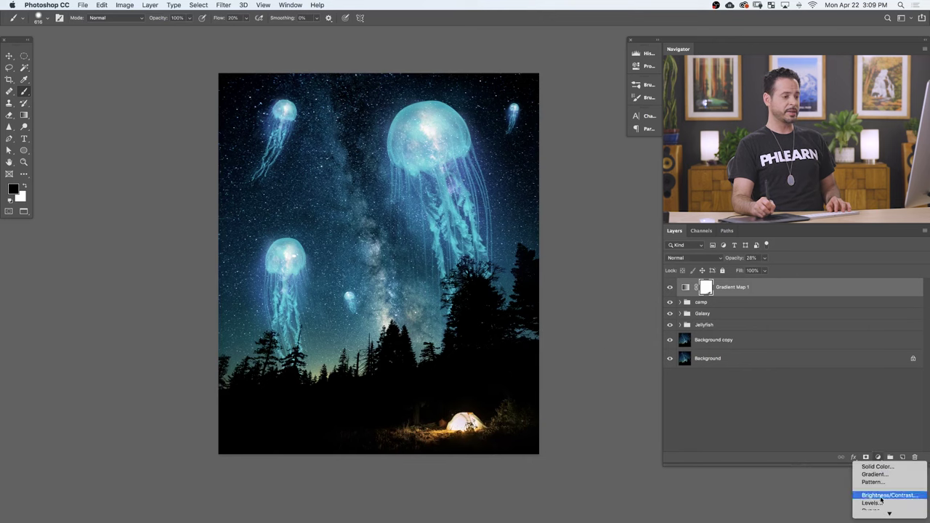
{"action": "left_click", "coordinate": [872, 465]}
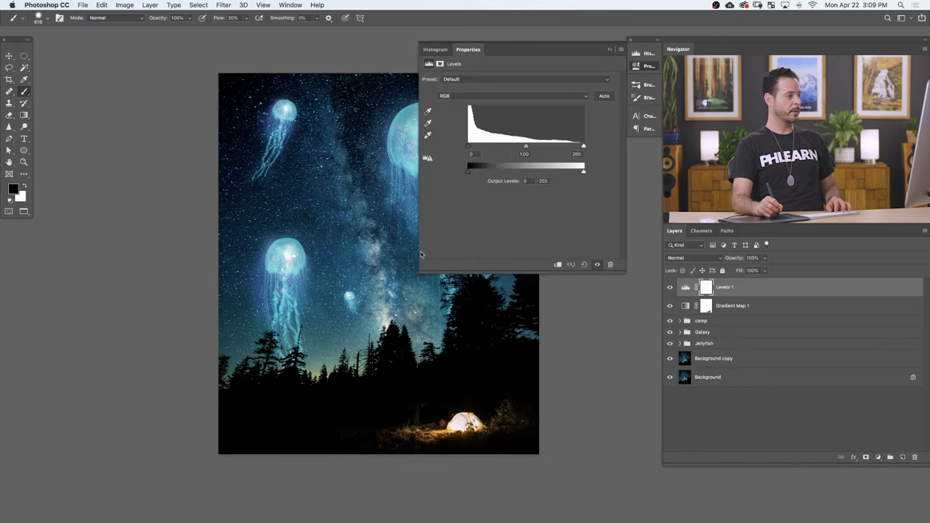
{"action": "left_click", "coordinate": [468, 95]}
{"action": "left_click", "coordinate": [465, 120]}
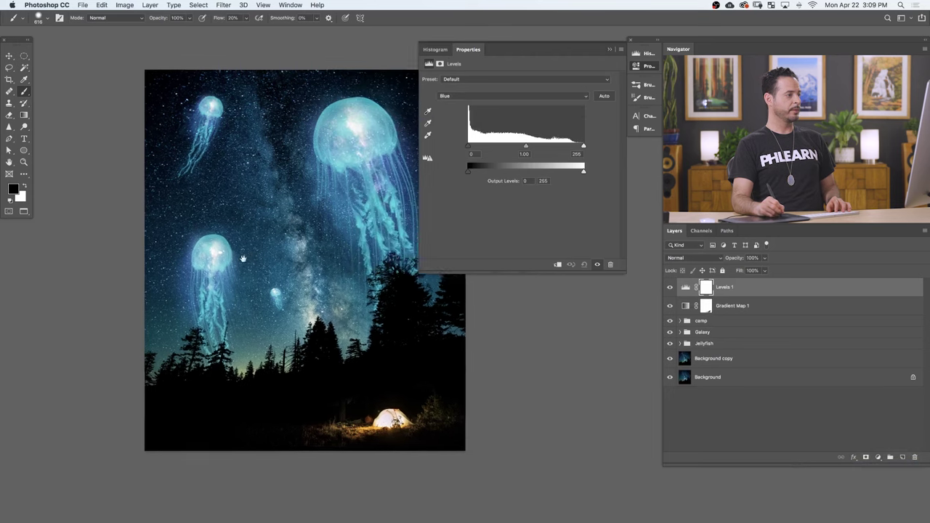
{"action": "double_click", "coordinate": [527, 181]}
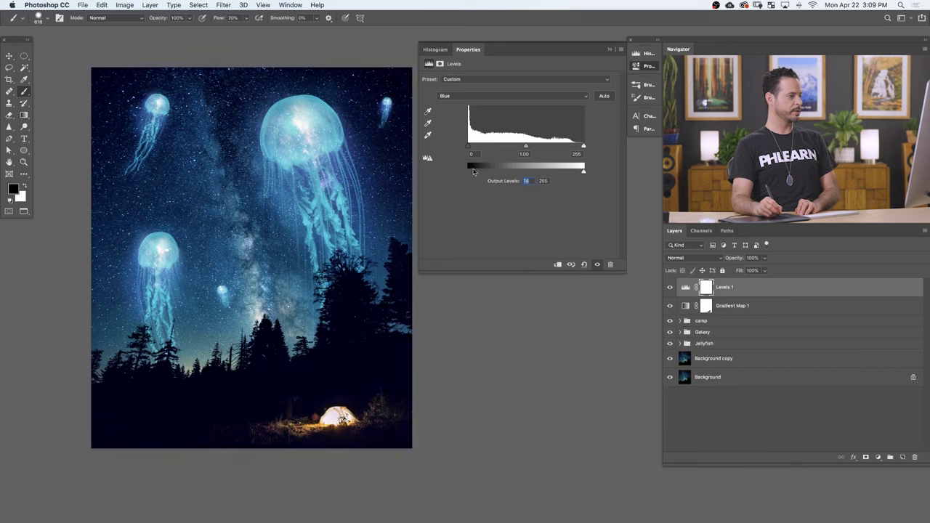
{"action": "left_click_drag", "start_coordinate": [499, 170], "coordinate": [469, 169]}
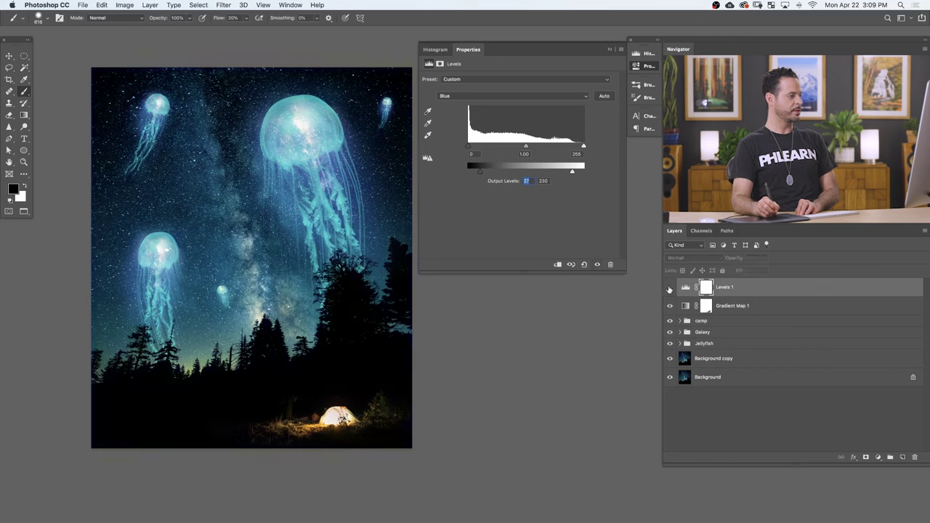
{"action": "left_click", "coordinate": [647, 66]}
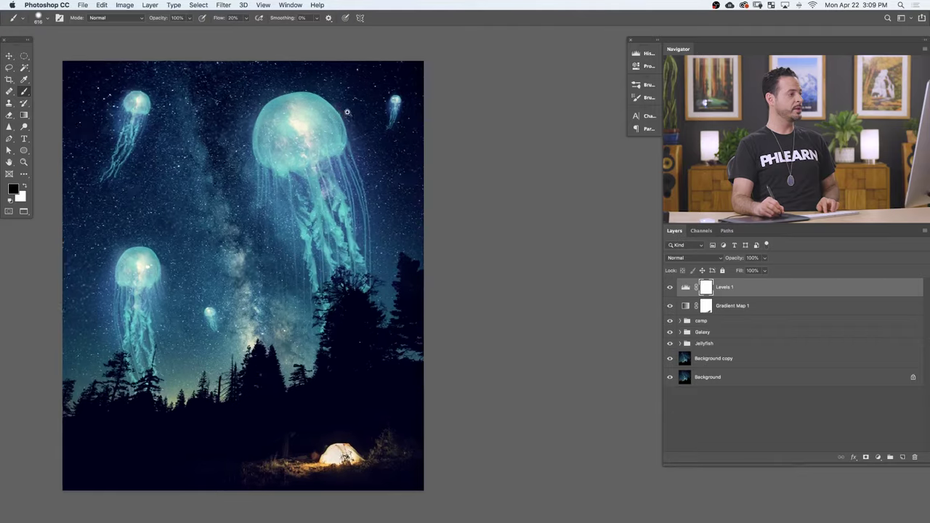
Step: Examine the color grade up close across the jellyfish, stars and tent, and return to the full image
{"action": "scroll", "coordinate": [270, 124], "scroll_direction": "up", "scroll_amount": 5}
{"action": "left_click_drag", "start_coordinate": [441, 180], "coordinate": [416, 217]}
{"action": "scroll", "coordinate": [416, 217], "scroll_direction": "down", "scroll_amount": 5}
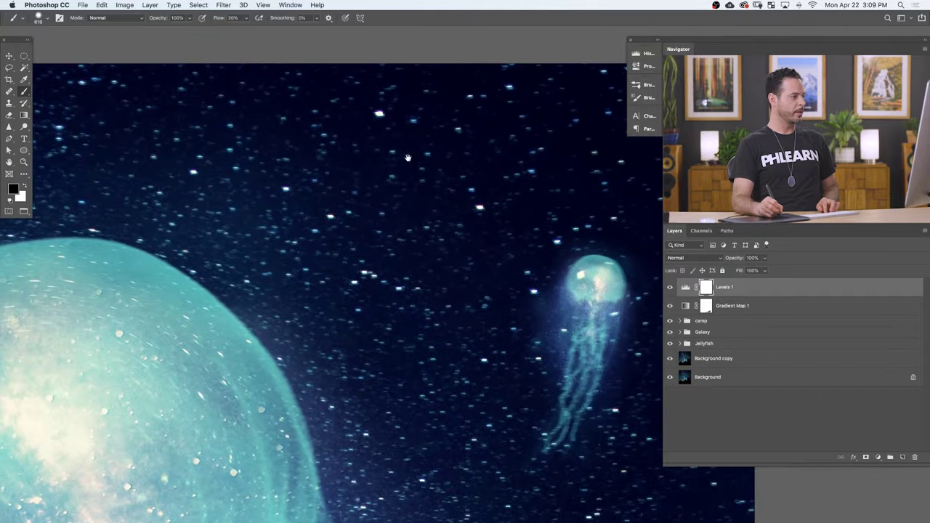
{"action": "scroll", "coordinate": [405, 241], "scroll_direction": "up", "scroll_amount": 5}
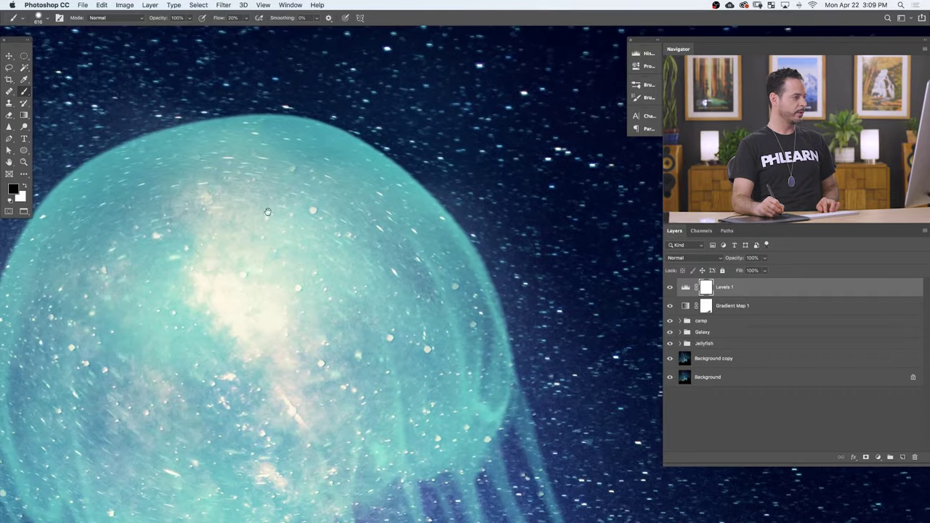
{"action": "scroll", "coordinate": [323, 289], "scroll_direction": "down", "scroll_amount": 3}
{"action": "scroll", "coordinate": [411, 260], "scroll_direction": "up", "scroll_amount": 4}
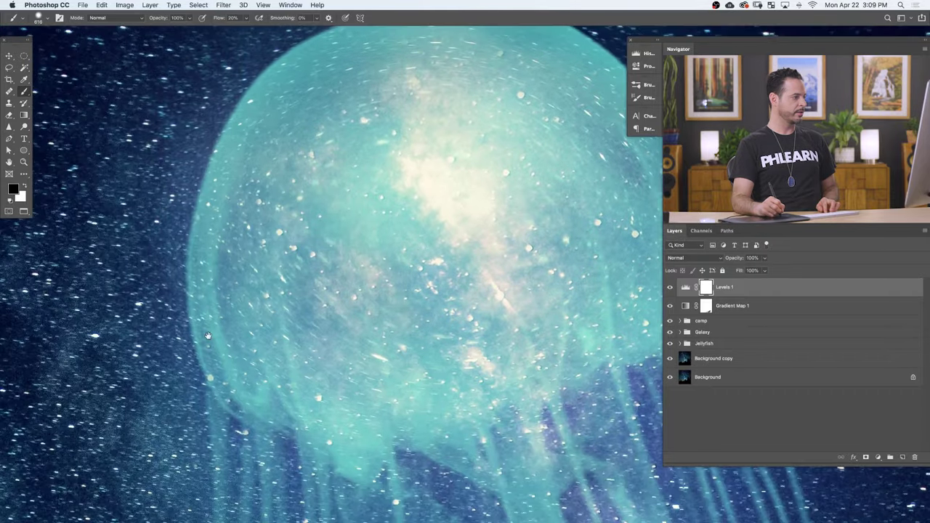
{"action": "left_click_drag", "start_coordinate": [208, 335], "coordinate": [549, 294]}
{"action": "left_click_drag", "start_coordinate": [146, 233], "coordinate": [618, 363]}
{"action": "left_click_drag", "start_coordinate": [403, 398], "coordinate": [484, 144]}
{"action": "left_click_drag", "start_coordinate": [406, 385], "coordinate": [555, 181]}
{"action": "left_click_drag", "start_coordinate": [601, 461], "coordinate": [374, 240]}
{"action": "left_click_drag", "start_coordinate": [603, 479], "coordinate": [295, 164]}
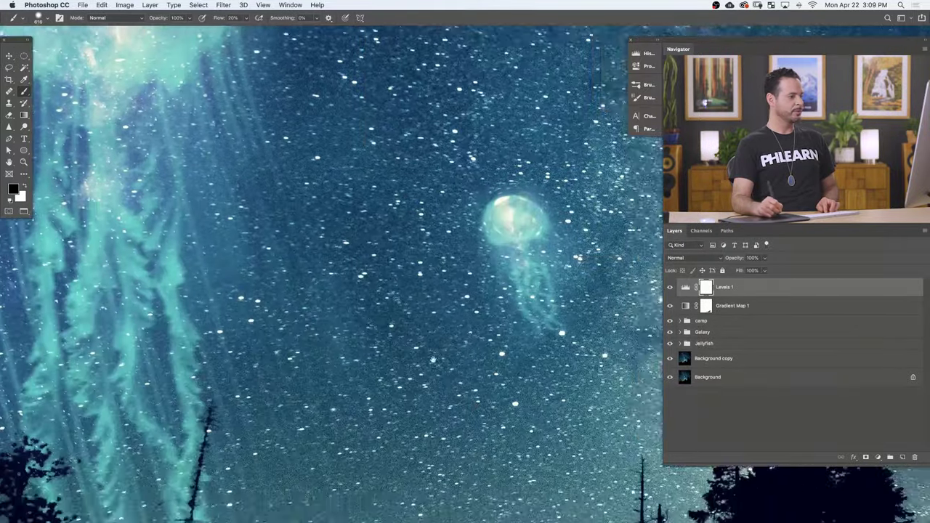
{"action": "scroll", "coordinate": [434, 359], "scroll_direction": "down", "scroll_amount": 10}
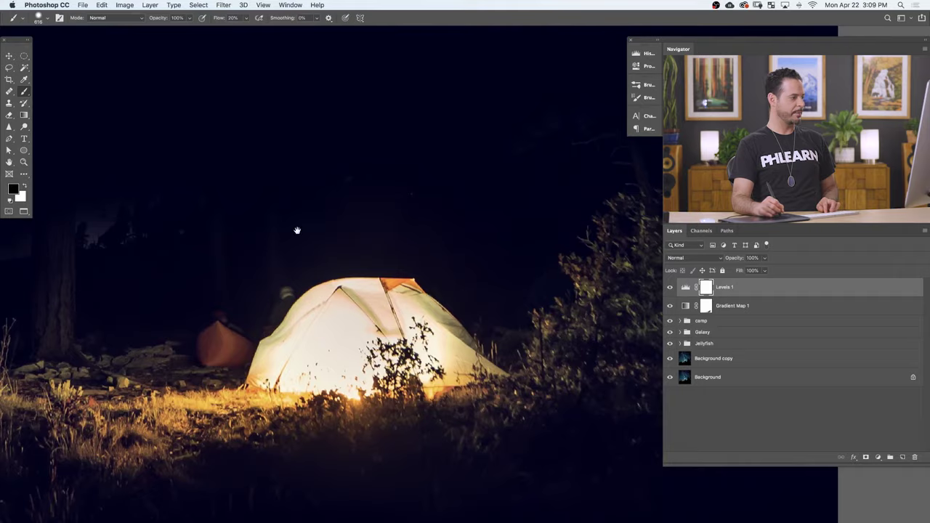
{"action": "scroll", "coordinate": [347, 440], "scroll_direction": "up", "scroll_amount": 10}
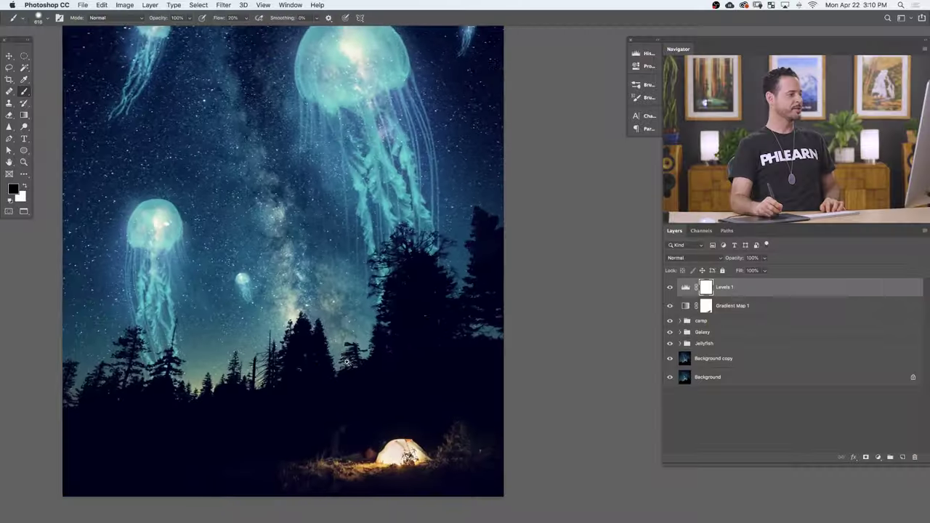
{"action": "key", "text": "super+0"}
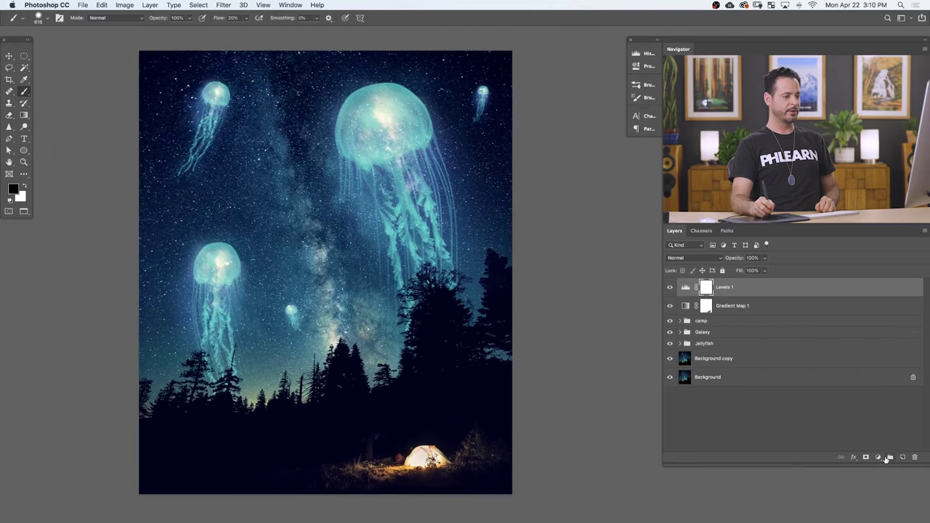
Step: Create a new layer above the Levels adjustment and fill it with 50% Gray
{"action": "left_click", "coordinate": [901, 458]}
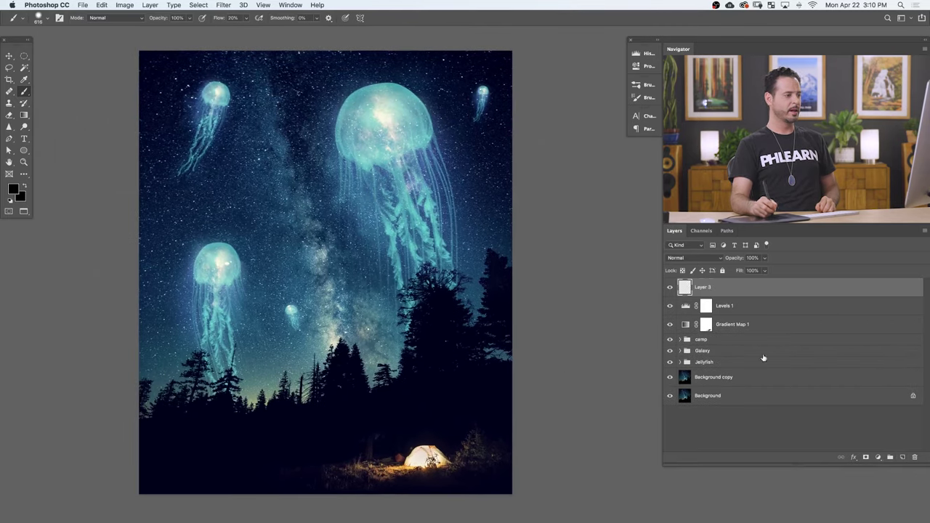
{"action": "left_click", "coordinate": [109, 6]}
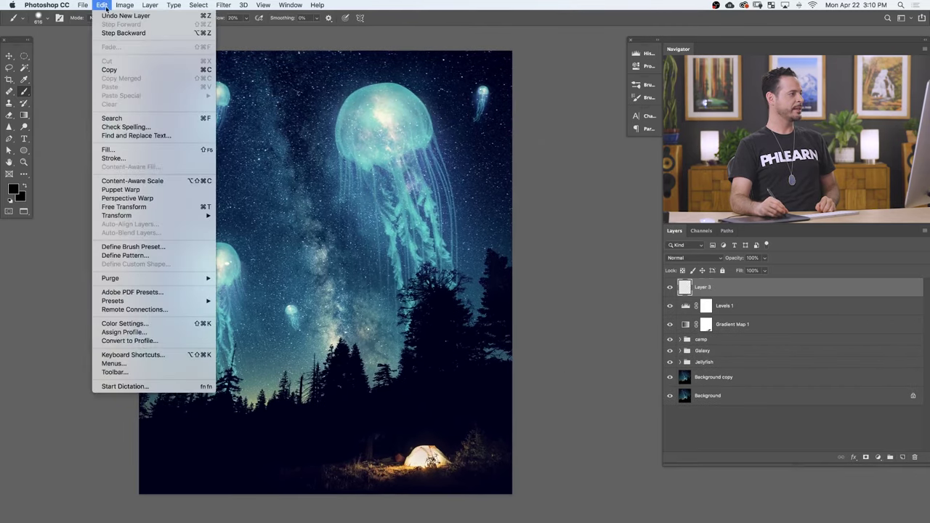
{"action": "left_click", "coordinate": [119, 151]}
{"action": "left_click", "coordinate": [472, 214]}
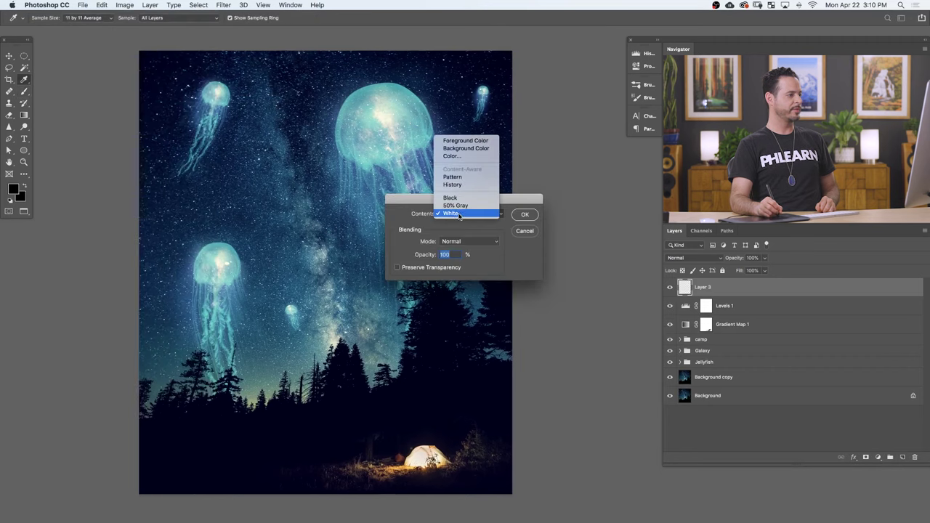
{"action": "left_click", "coordinate": [452, 203]}
{"action": "left_click", "coordinate": [525, 214]}
{"action": "key", "text": "b"}
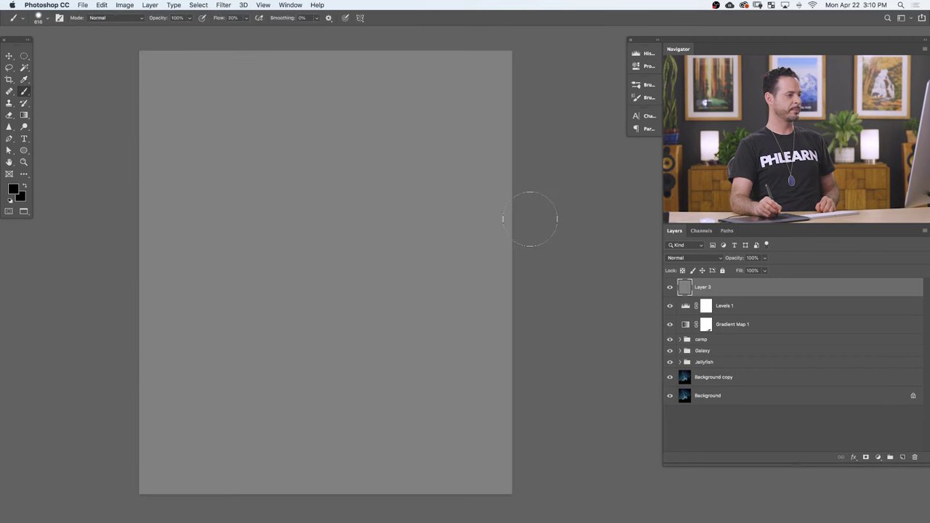
Step: Add monochromatic noise with Uniform distribution and an amount of 127.13% to the gray layer
{"action": "left_click", "coordinate": [223, 5]}
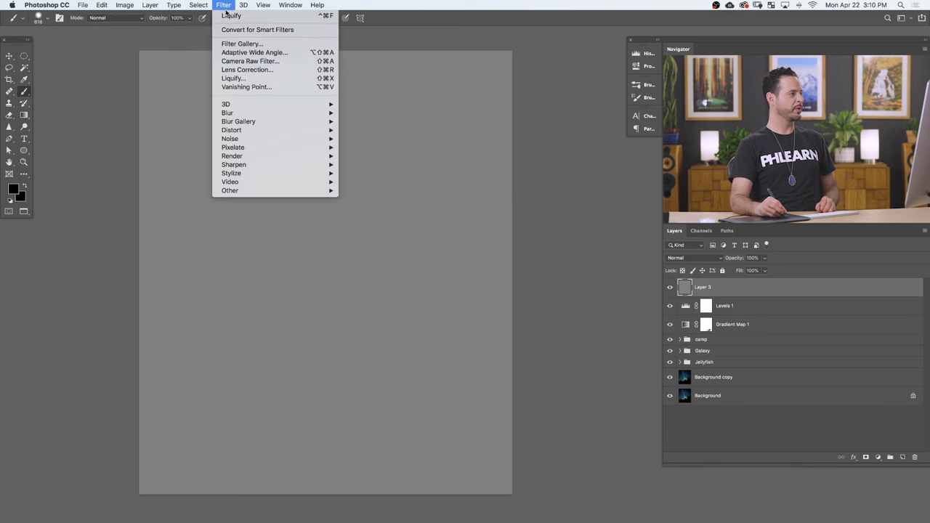
{"action": "mouse_move", "coordinate": [245, 138]}
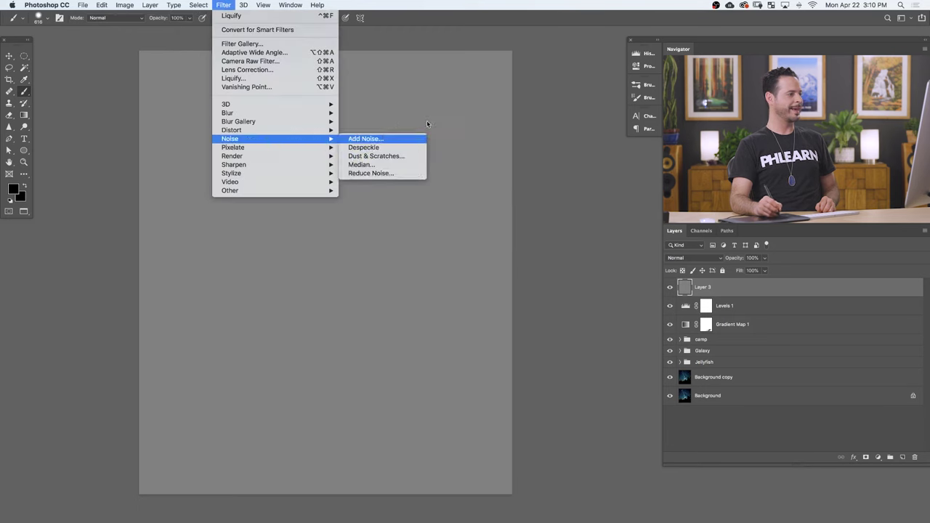
{"action": "left_click", "coordinate": [367, 138]}
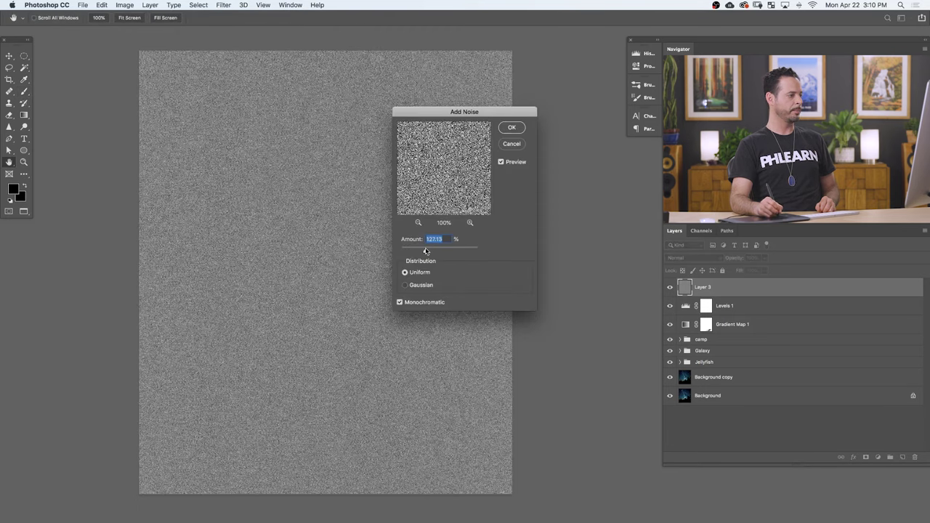
{"action": "left_click", "coordinate": [512, 128]}
Step: Set the noise layer's blend mode to Soft Light and compare the large jellyfish with and without the grain
{"action": "left_click", "coordinate": [681, 259]}
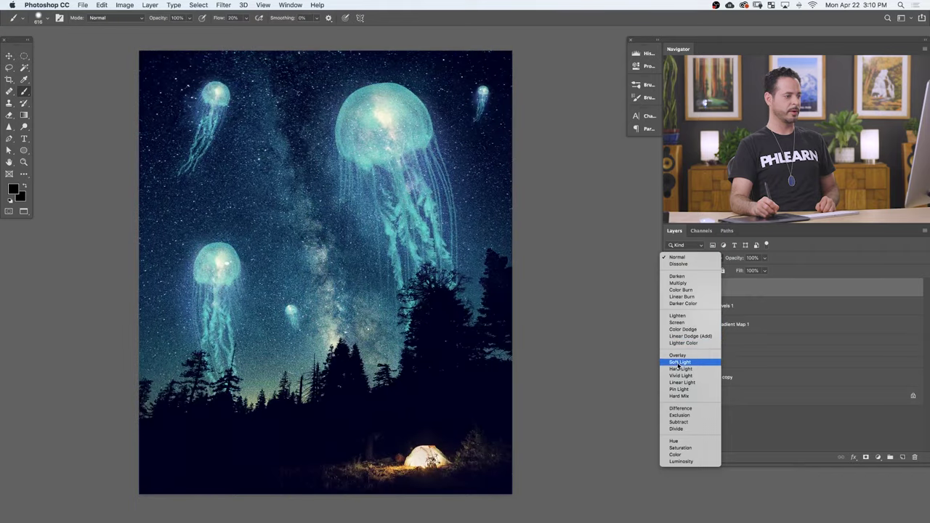
{"action": "left_click", "coordinate": [679, 362]}
{"action": "left_click_drag", "start_coordinate": [414, 128], "coordinate": [470, 282]}
{"action": "left_click", "coordinate": [670, 288]}
{"action": "left_click", "coordinate": [669, 288]}
{"action": "left_click", "coordinate": [670, 288]}
{"action": "left_click", "coordinate": [670, 288]}
{"action": "left_click", "coordinate": [670, 289]}
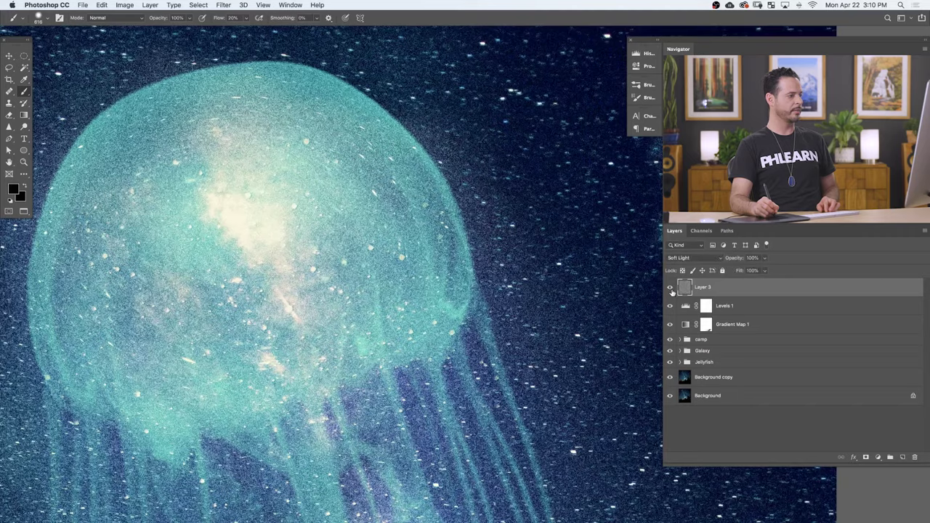
{"action": "left_click", "coordinate": [671, 289]}
{"action": "left_click", "coordinate": [671, 289]}
{"action": "left_click_drag", "start_coordinate": [573, 333], "coordinate": [549, 339]}
{"action": "scroll", "coordinate": [549, 338], "scroll_direction": "down", "scroll_amount": 6}
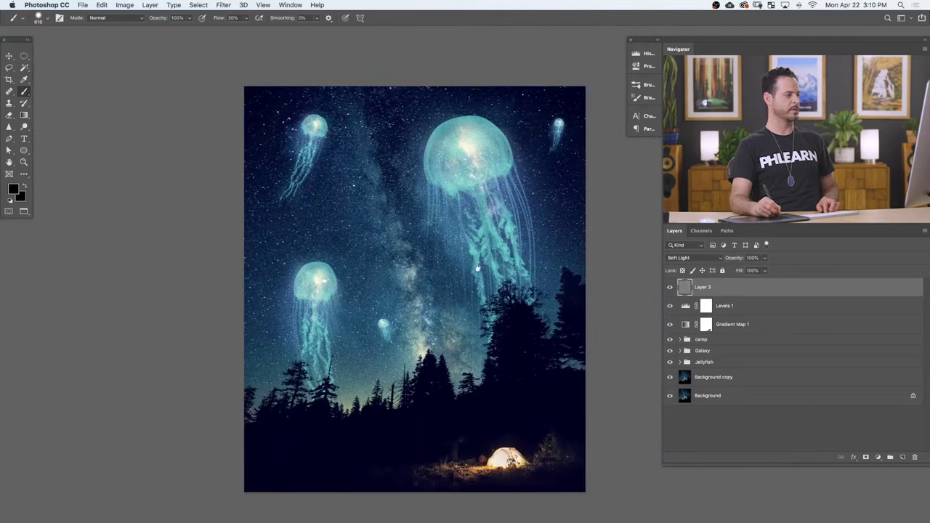
{"action": "left_click_drag", "start_coordinate": [477, 268], "coordinate": [465, 254]}
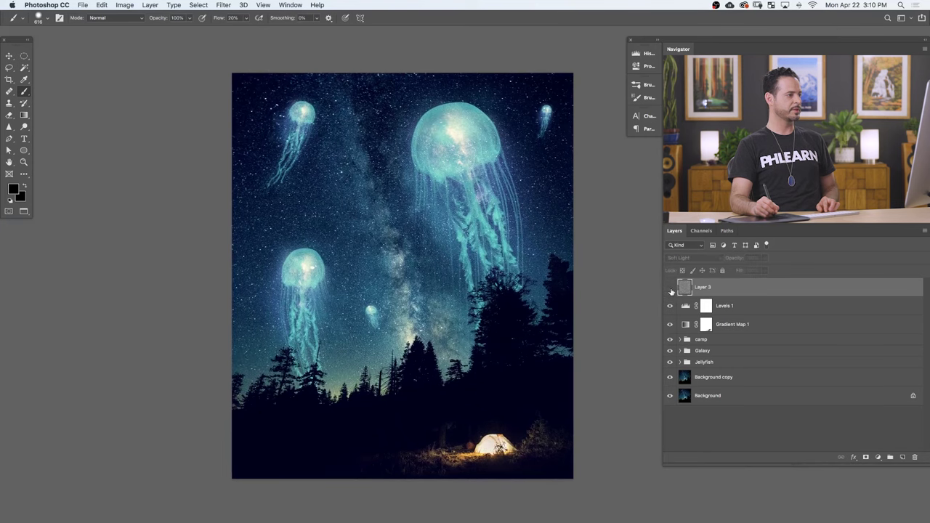
Step: Check the grain around the tent with the noise layer on and off, and reduce the layer's opacity to 83%
{"action": "scroll", "coordinate": [520, 449], "scroll_direction": "up", "scroll_amount": 5}
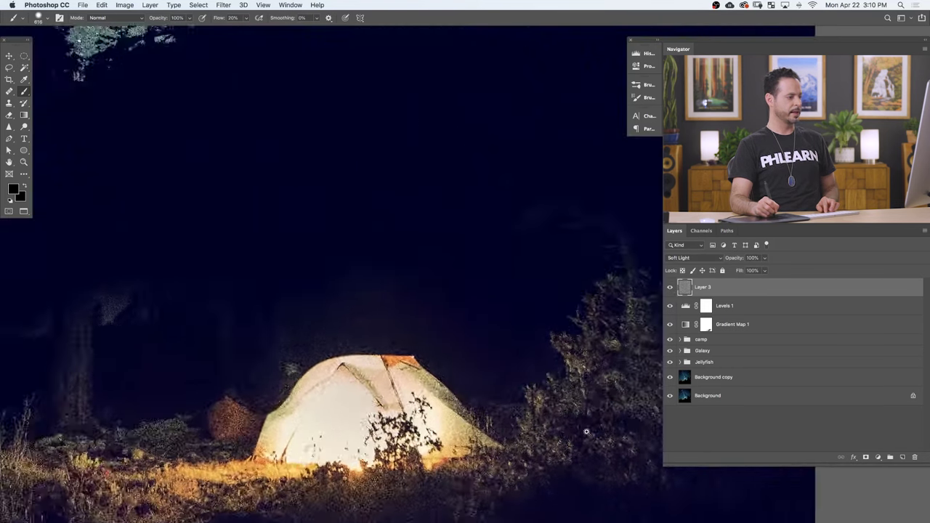
{"action": "left_click", "coordinate": [671, 287]}
{"action": "left_click", "coordinate": [670, 287]}
{"action": "left_click", "coordinate": [671, 287]}
{"action": "left_click", "coordinate": [670, 287]}
{"action": "left_click", "coordinate": [671, 287]}
{"action": "left_click", "coordinate": [670, 287]}
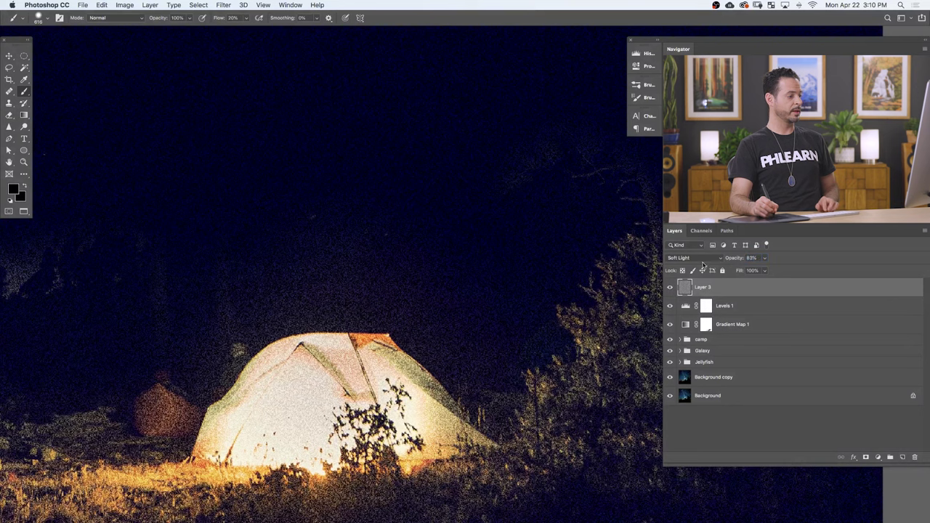
{"action": "scroll", "coordinate": [508, 230], "scroll_direction": "down", "scroll_amount": 5}
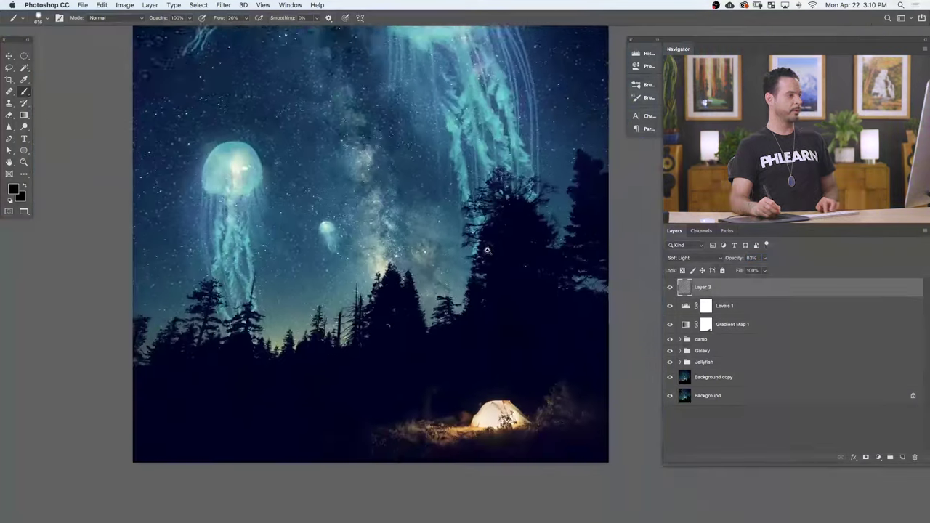
{"action": "scroll", "coordinate": [484, 319], "scroll_direction": "down", "scroll_amount": 4}
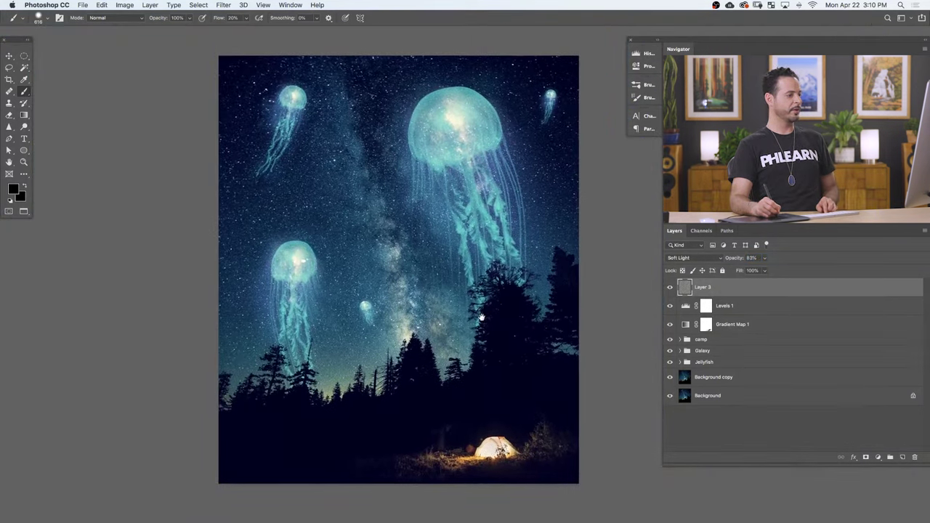
{"action": "left_click_drag", "start_coordinate": [481, 317], "coordinate": [477, 320]}
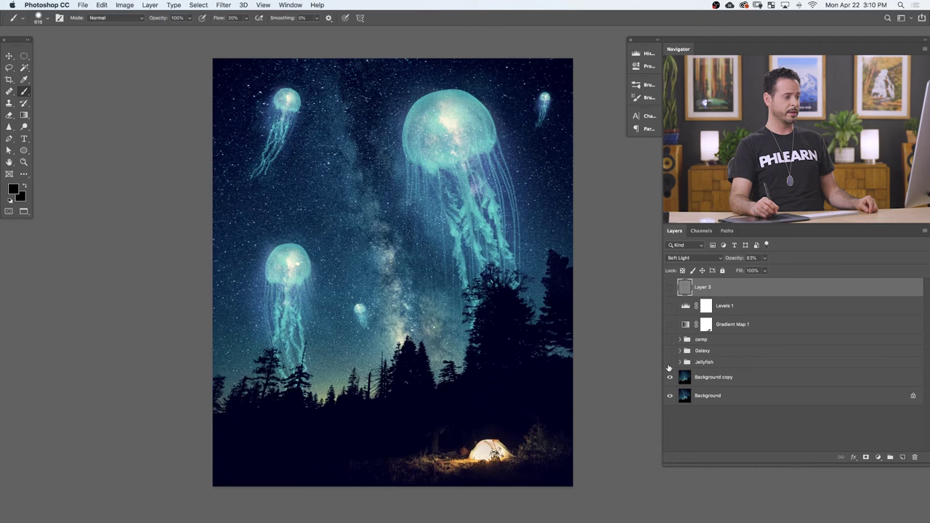
Step: Hide the Background copy, show and expand the Jellyfish group, and select its Layer 1 copy to review the build-up
{"action": "left_click", "coordinate": [669, 374], "text": "alt"}
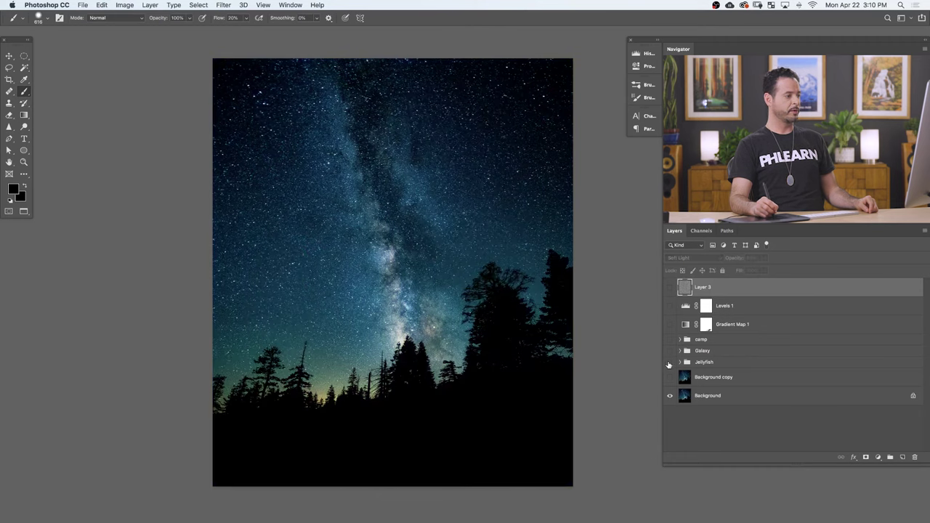
{"action": "left_click", "coordinate": [669, 362]}
{"action": "left_click", "coordinate": [679, 361]}
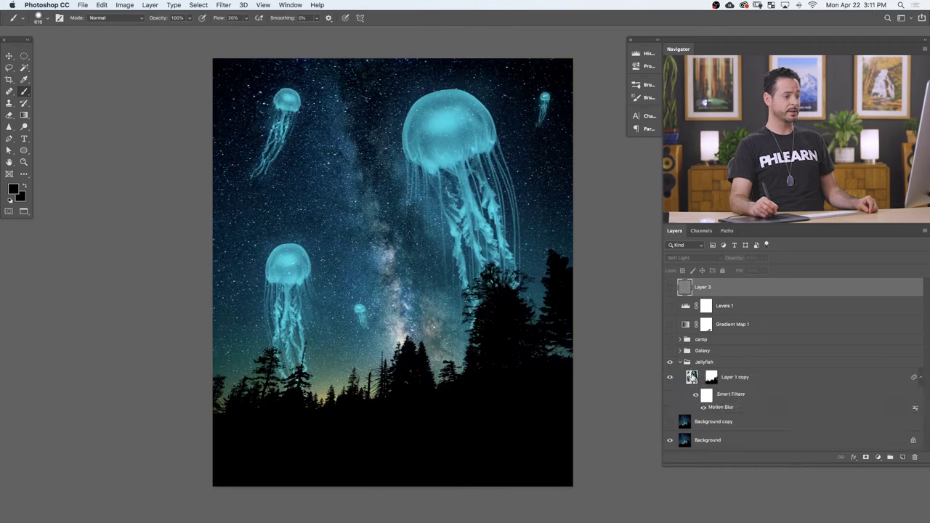
{"action": "left_click", "coordinate": [683, 376]}
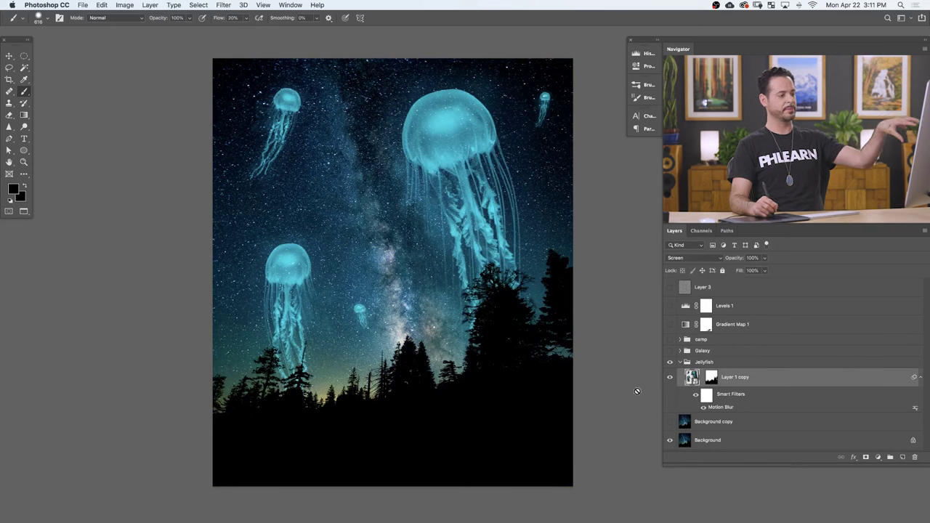
Step: Examine the large jellyfish's edges and the surrounding stars up close to review the motion blur
{"action": "left_click_drag", "start_coordinate": [396, 144], "coordinate": [426, 166]}
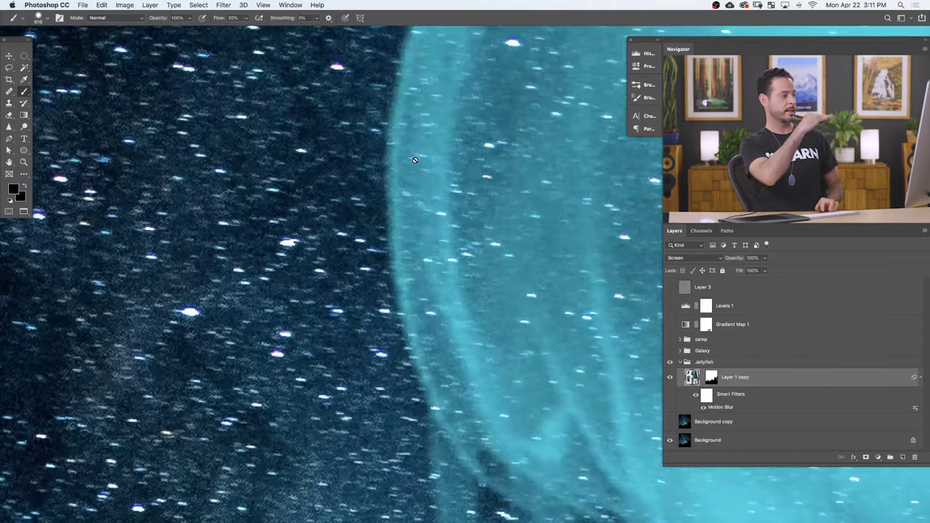
{"action": "left_click_drag", "start_coordinate": [488, 322], "coordinate": [403, 328]}
{"action": "left_click_drag", "start_coordinate": [433, 396], "coordinate": [339, 256]}
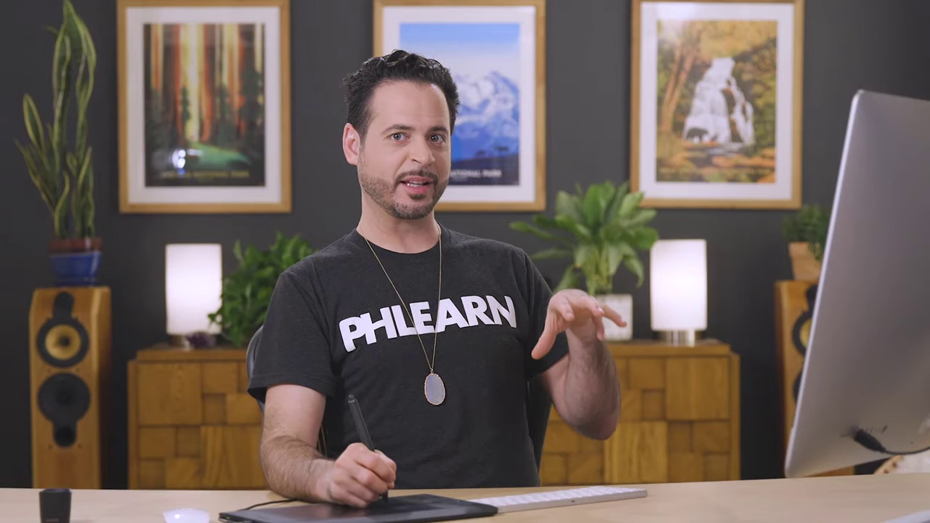